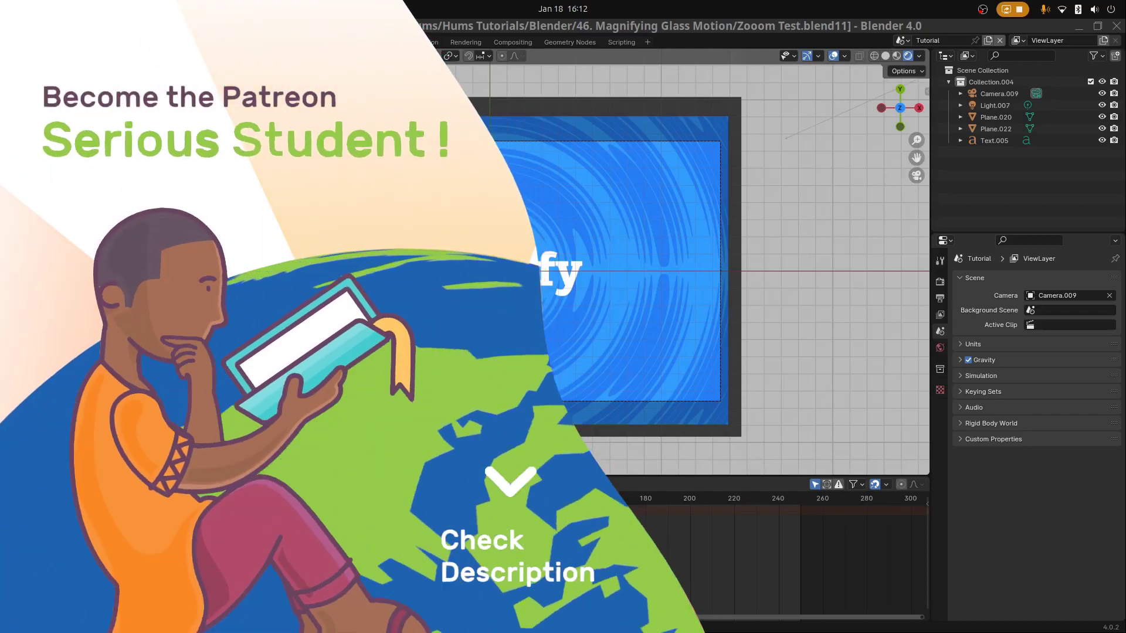
Select Plane.022 and show its material node tree in the Shader Editor below the viewport.
click(996, 128)
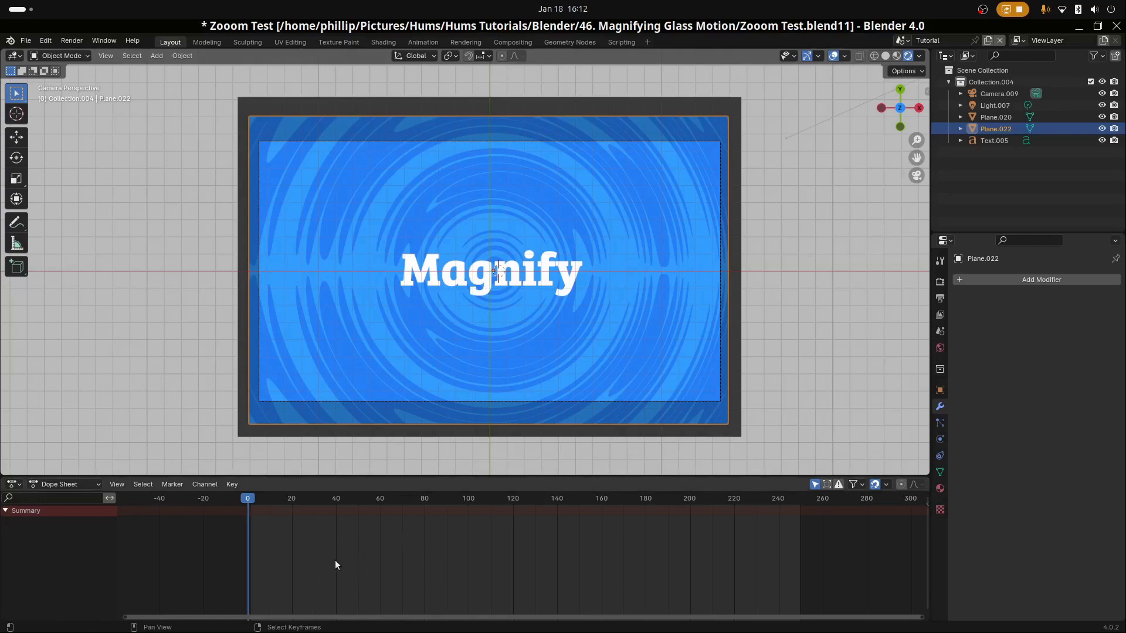
key(shift+F3)
scroll(416, 539, up, 2)
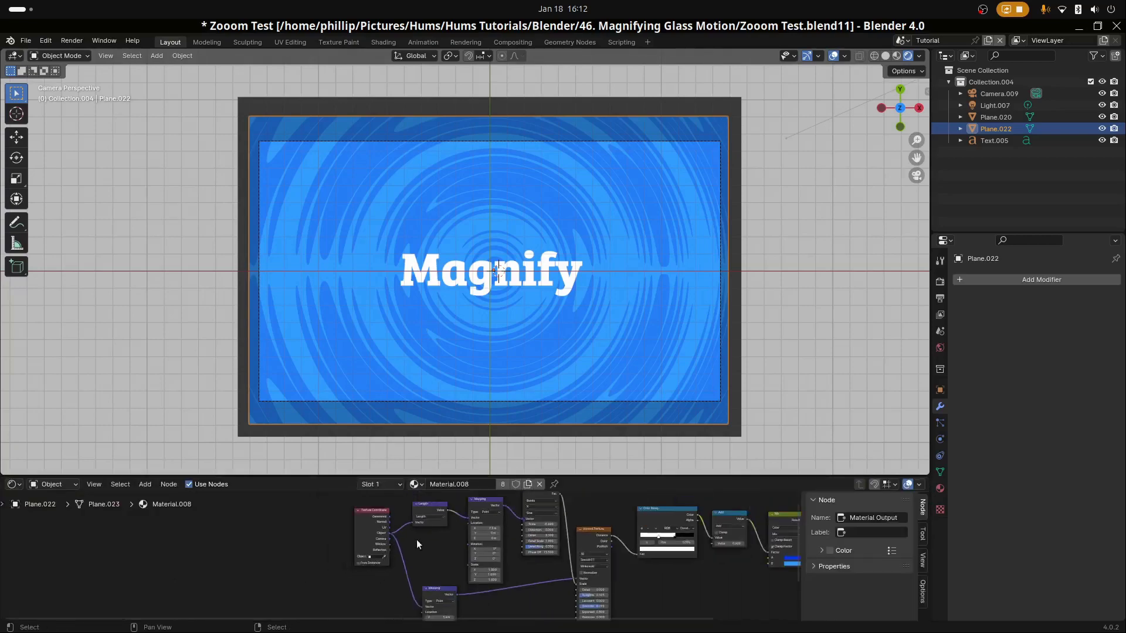
scroll(438, 559, down, 2)
key(Home)
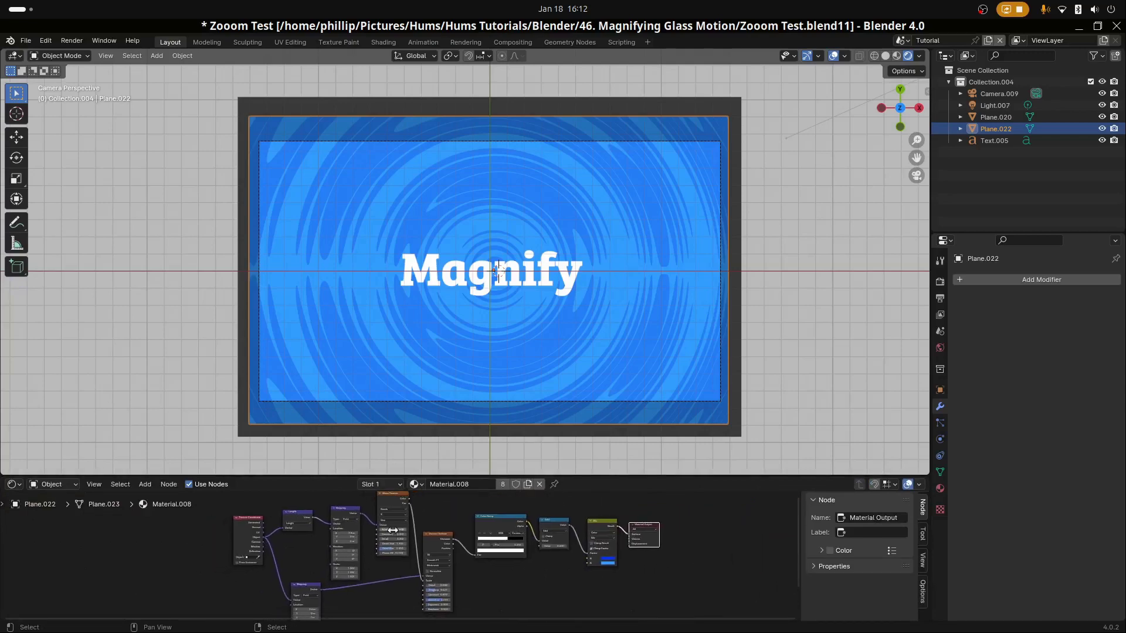
Examine the background plane's material nodes in a maximised node editor, from Texture Coordinate to Material Output.
key(ctrl)
key(ctrl+space)
ctrl+middle_drag(427, 512, 624, 449)
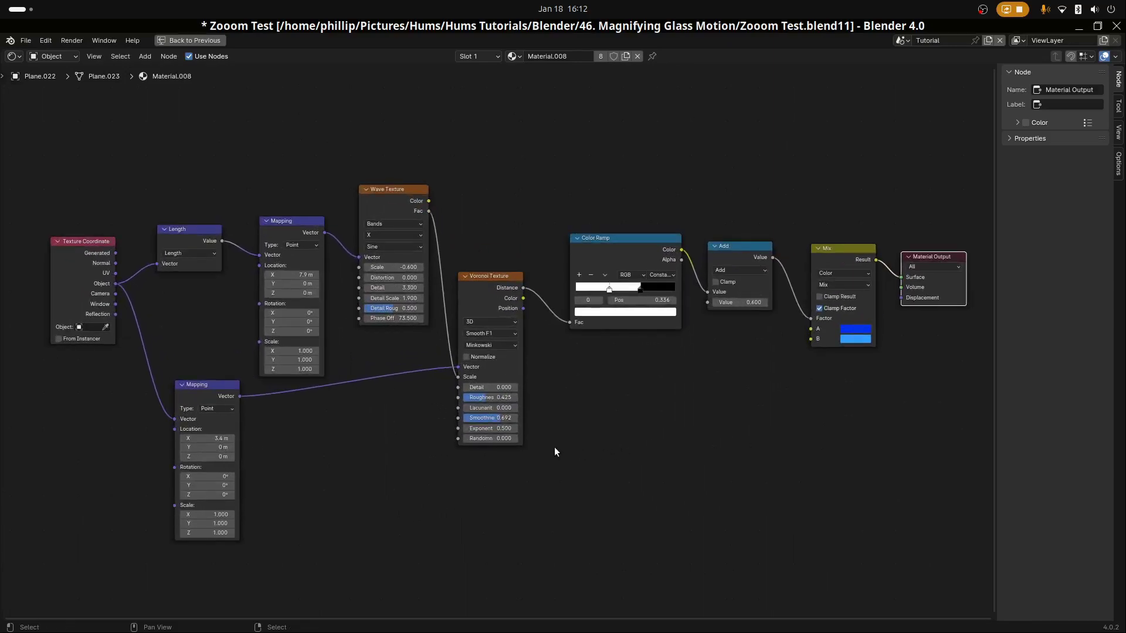
click(74, 244)
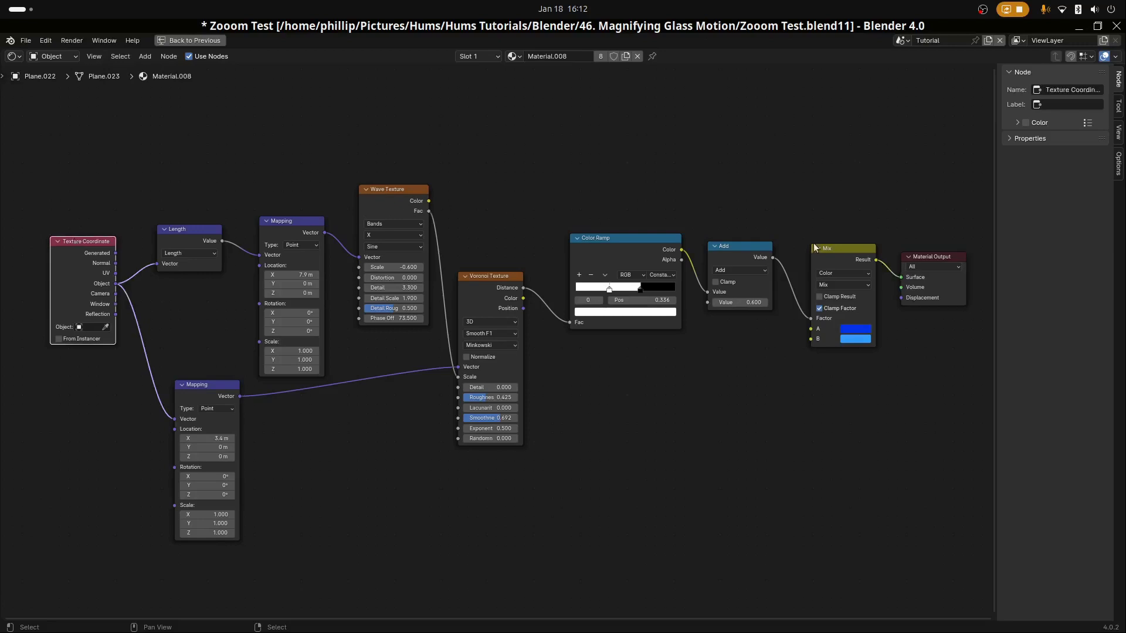
scroll(667, 443, down, 1)
scroll(668, 443, up, 1)
Restore the split layout and enlarge the node editor area slightly upward.
key(ctrl+space)
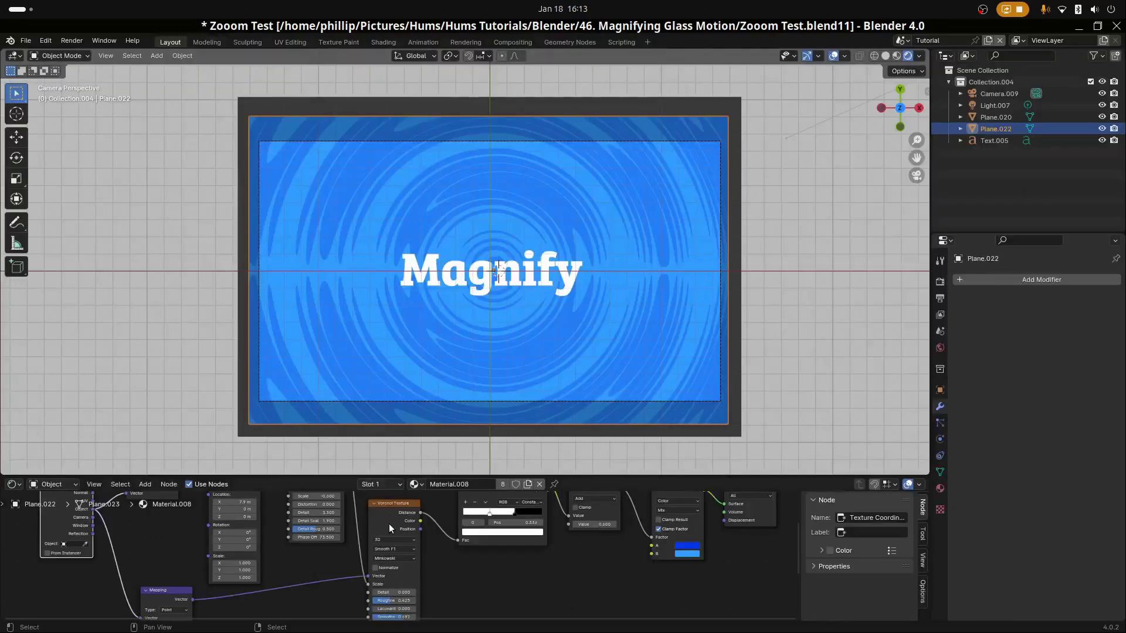
scroll(410, 537, down, 5)
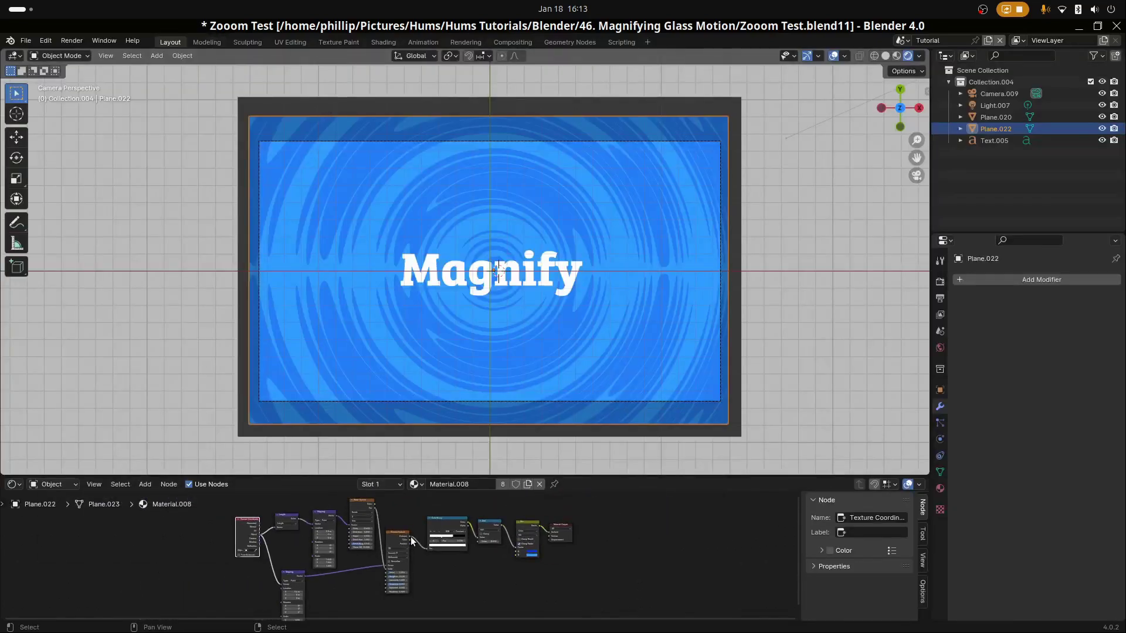
drag(434, 477, 435, 441)
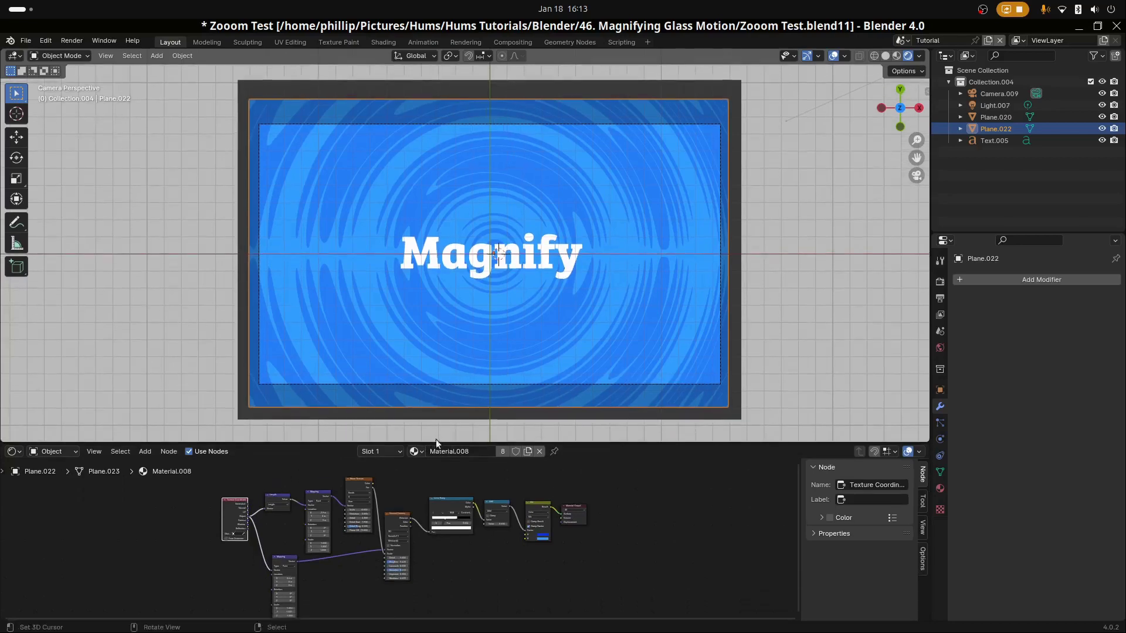
Place the 3D cursor just above the centre of the Magnify text and add a UV sphere there.
click(510, 226)
key(shift+a)
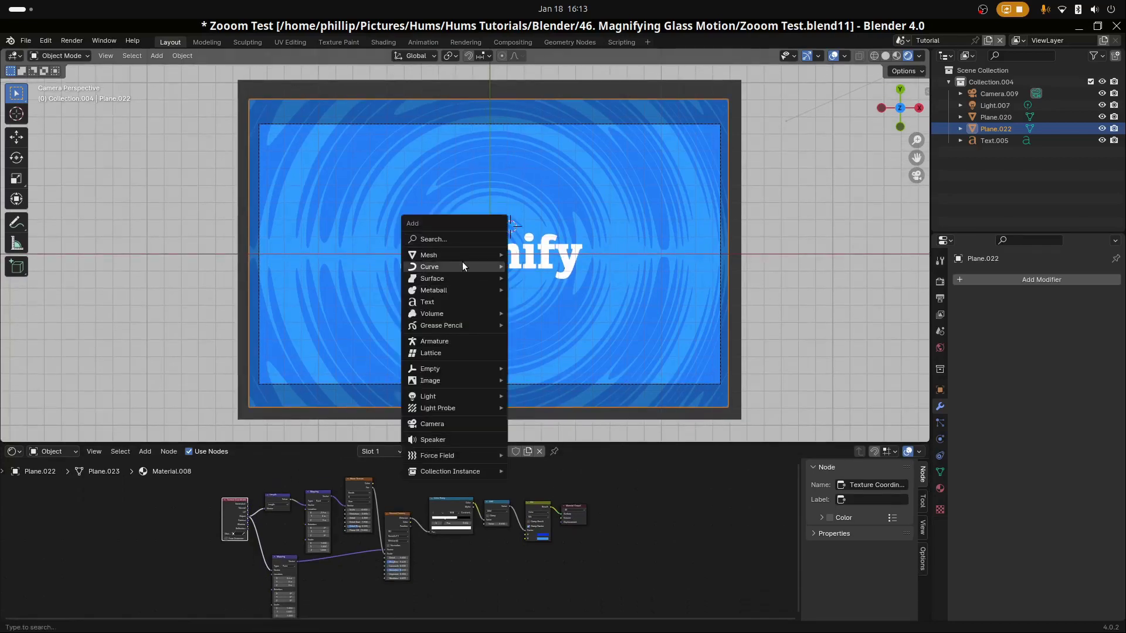
mouse_move(463, 256)
click(558, 288)
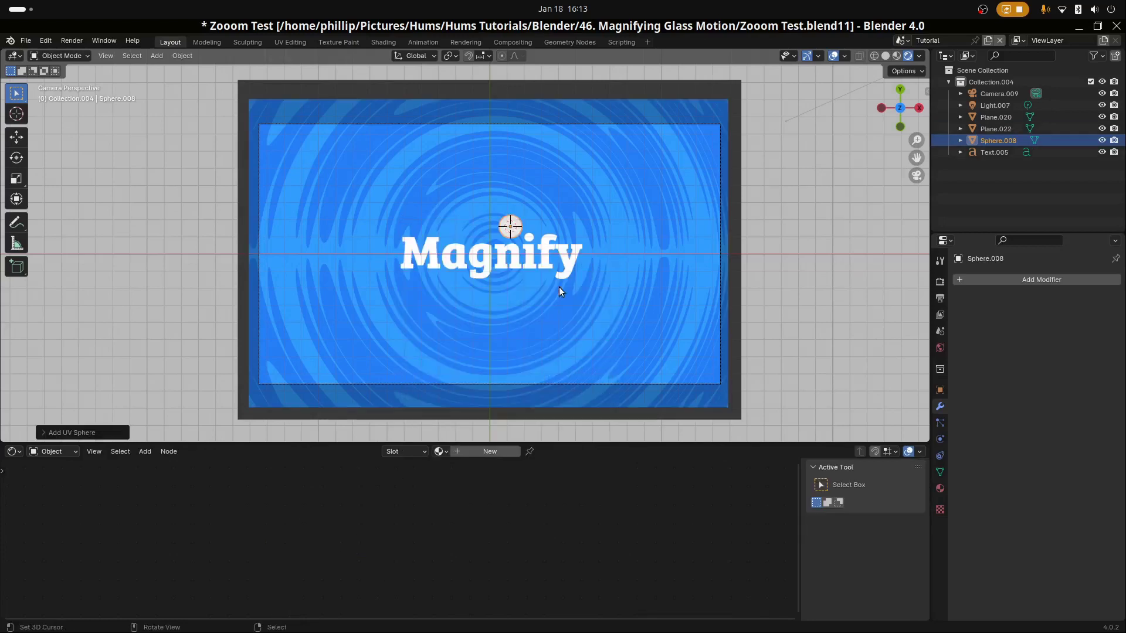
Enlarge the UV sphere and move it over the middle of the Magnify text, covering its central letters.
key(s)
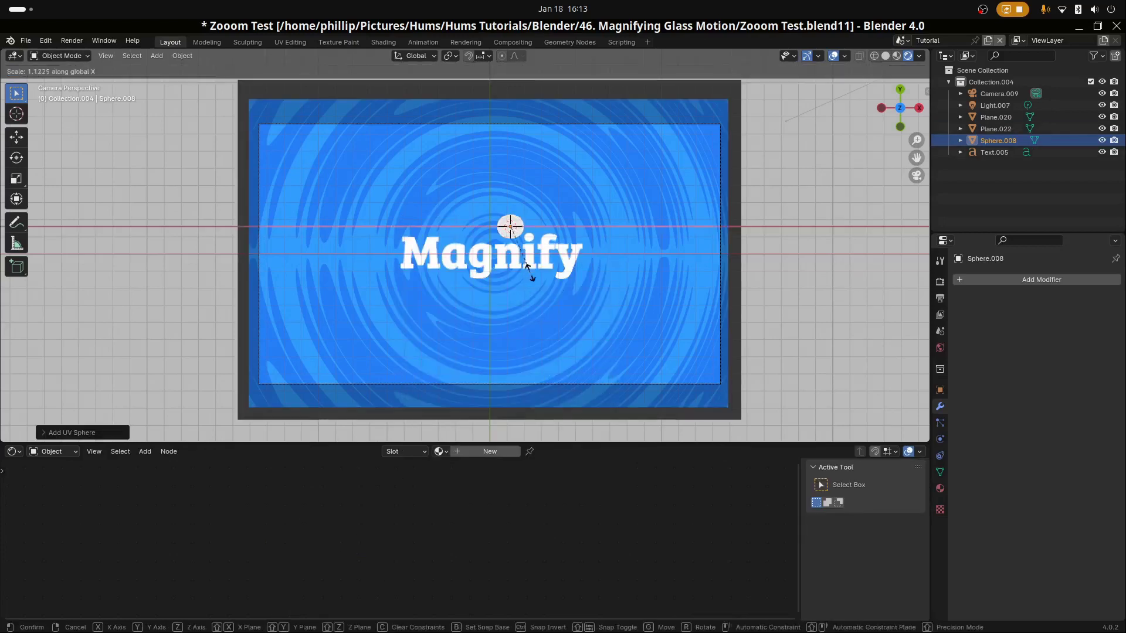
right_click(560, 307)
key(s)
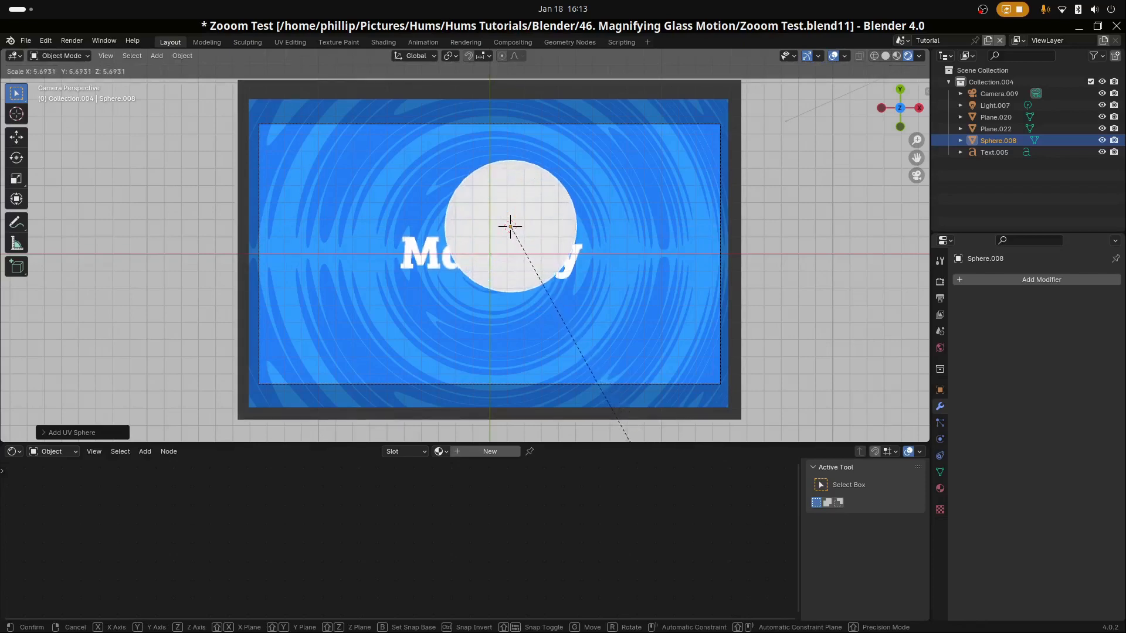
click(708, 211)
key(g)
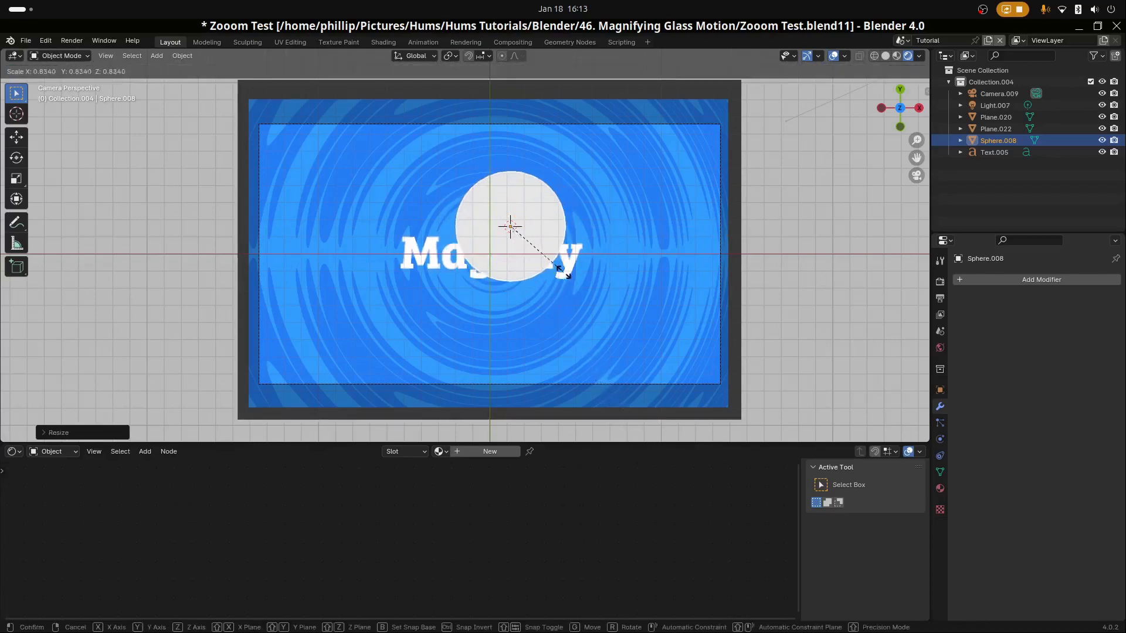
click(540, 300)
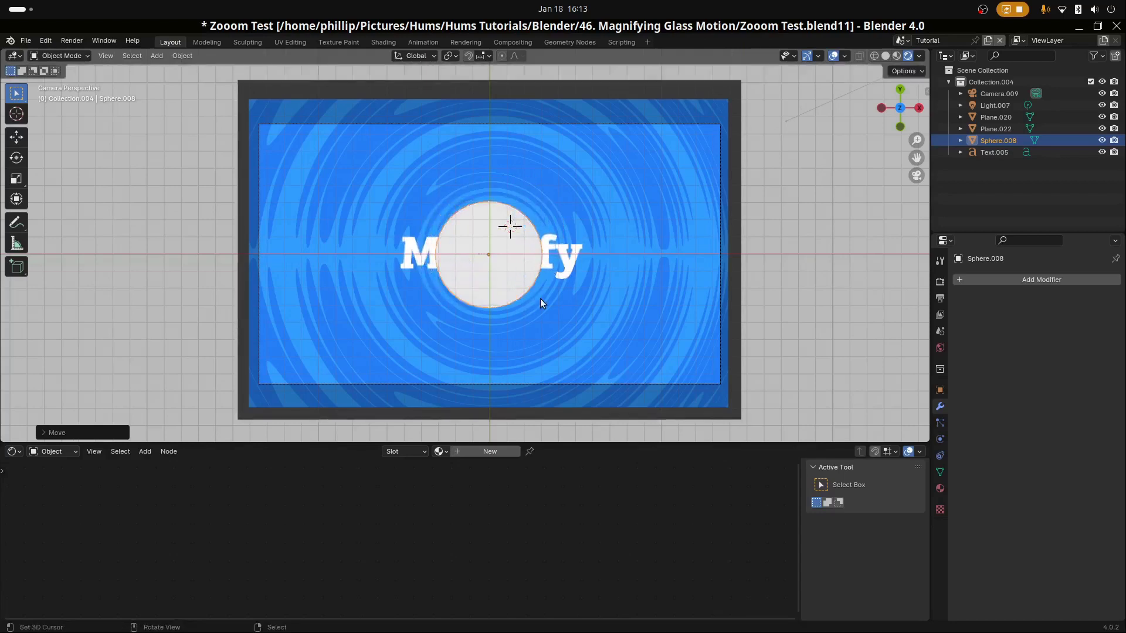
key(s)
click(534, 299)
Rotate the sphere about the X axis so its poles lie along the Y axis, and check its mesh orientation.
key(Tab)
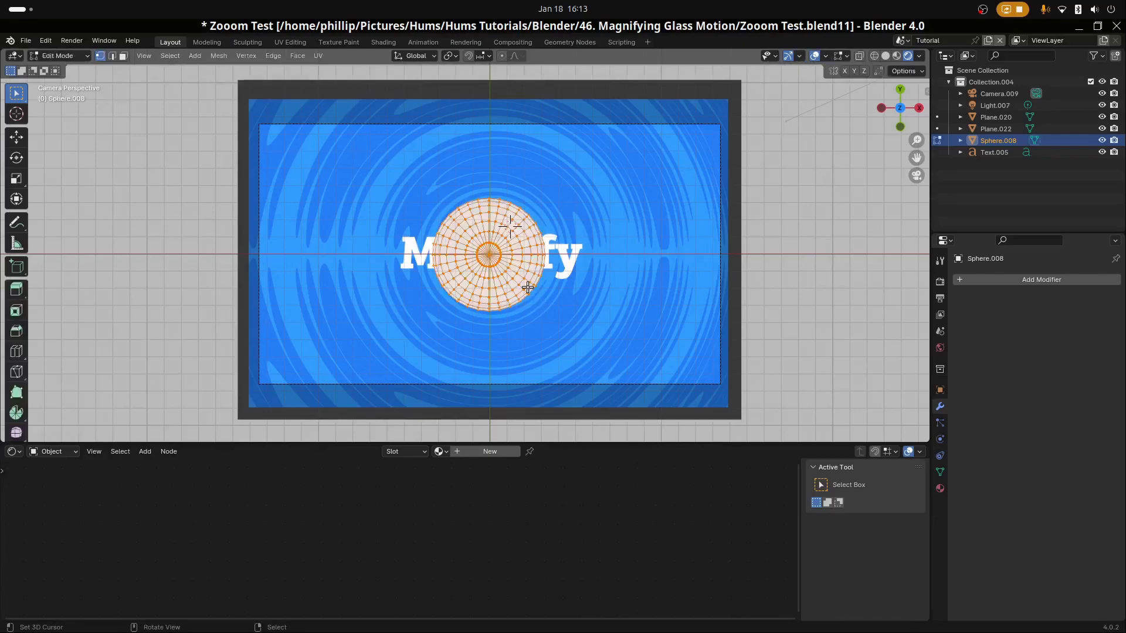
scroll(491, 267, up, 2)
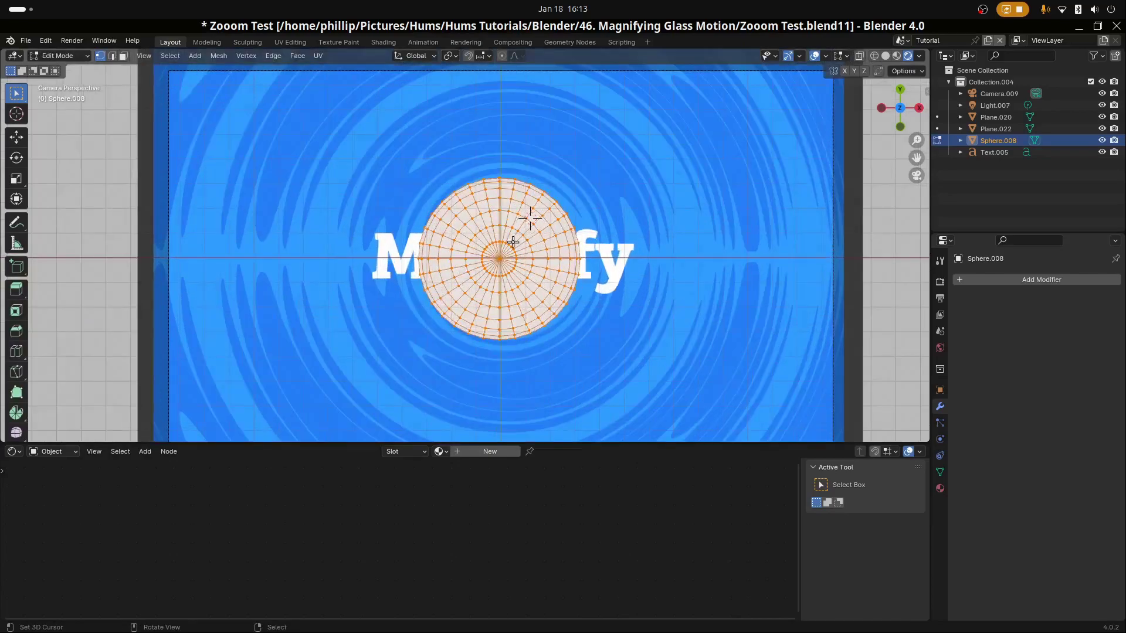
key(Tab)
scroll(494, 272, down, 2)
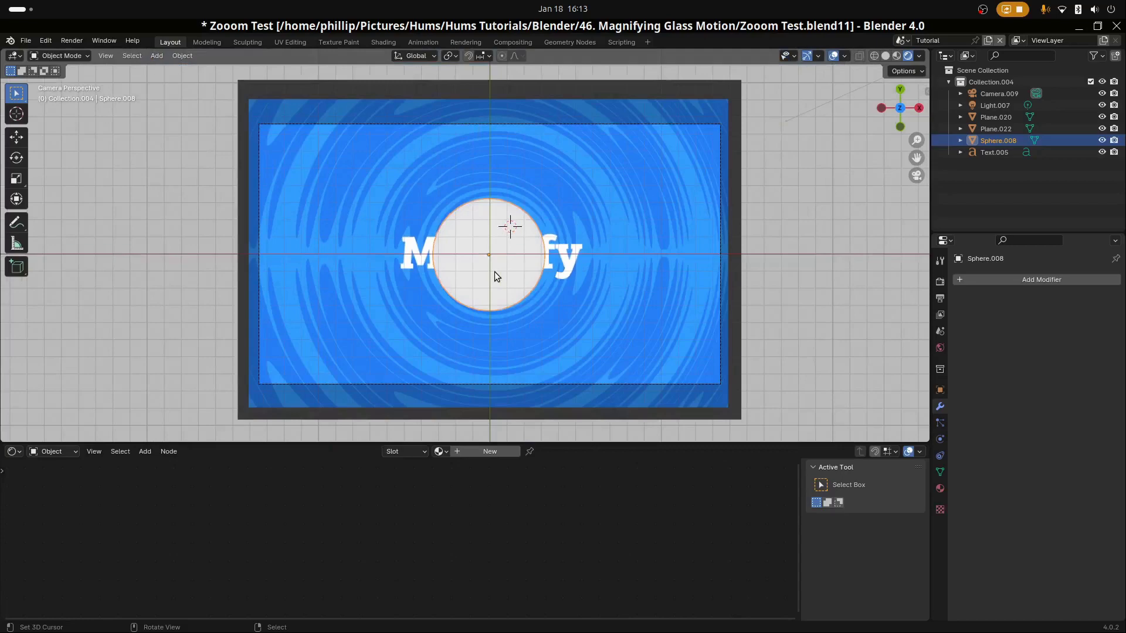
key(r)
key(x)
key(Escape)
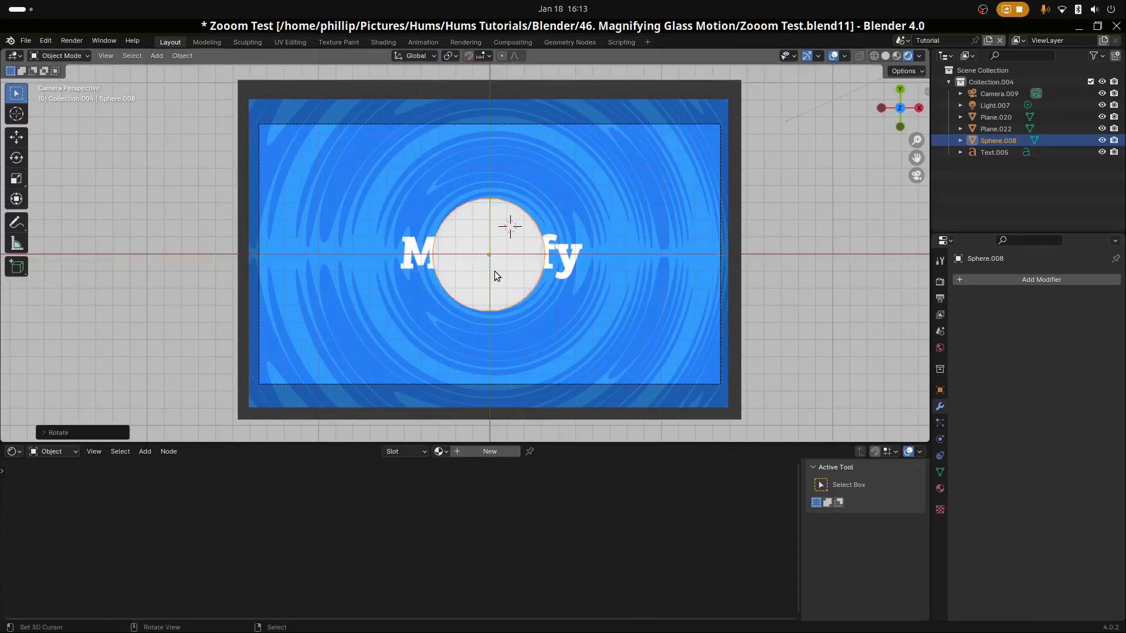
key(Tab)
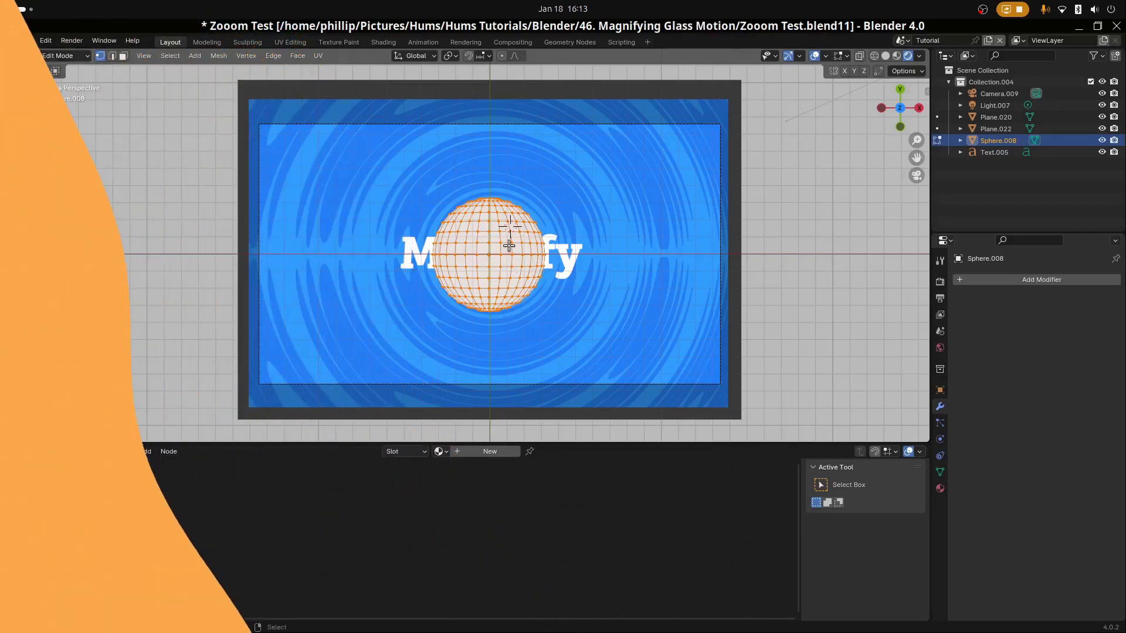
key(Tab)
Flatten the sphere along the Y axis into a very thin disc, scaling by about 0.3 in a second pass.
key(s)
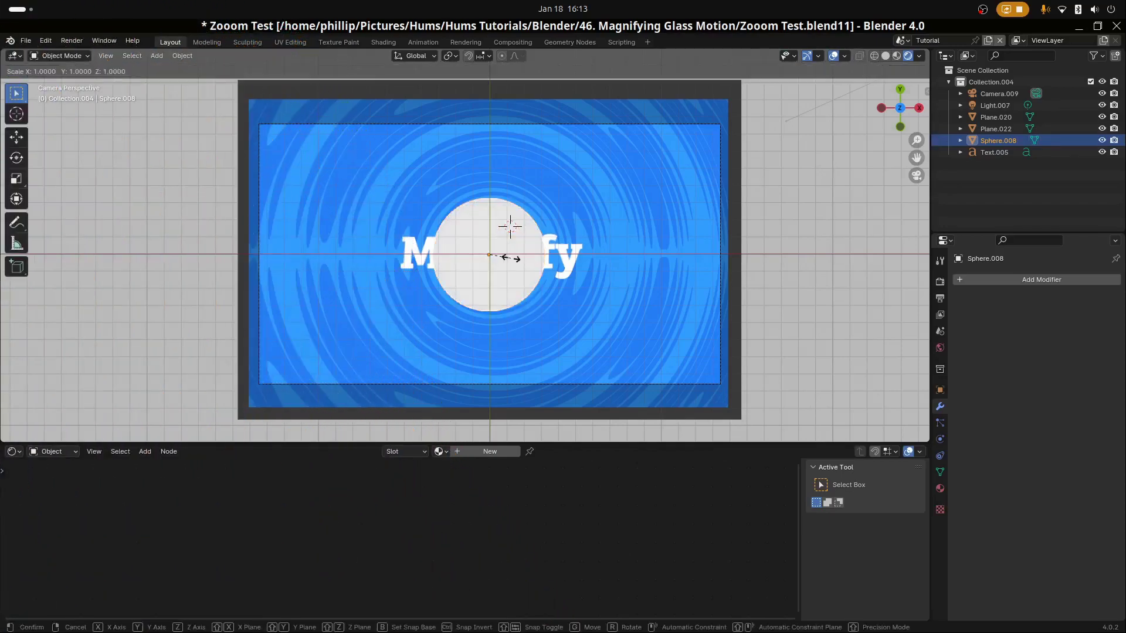
key(y)
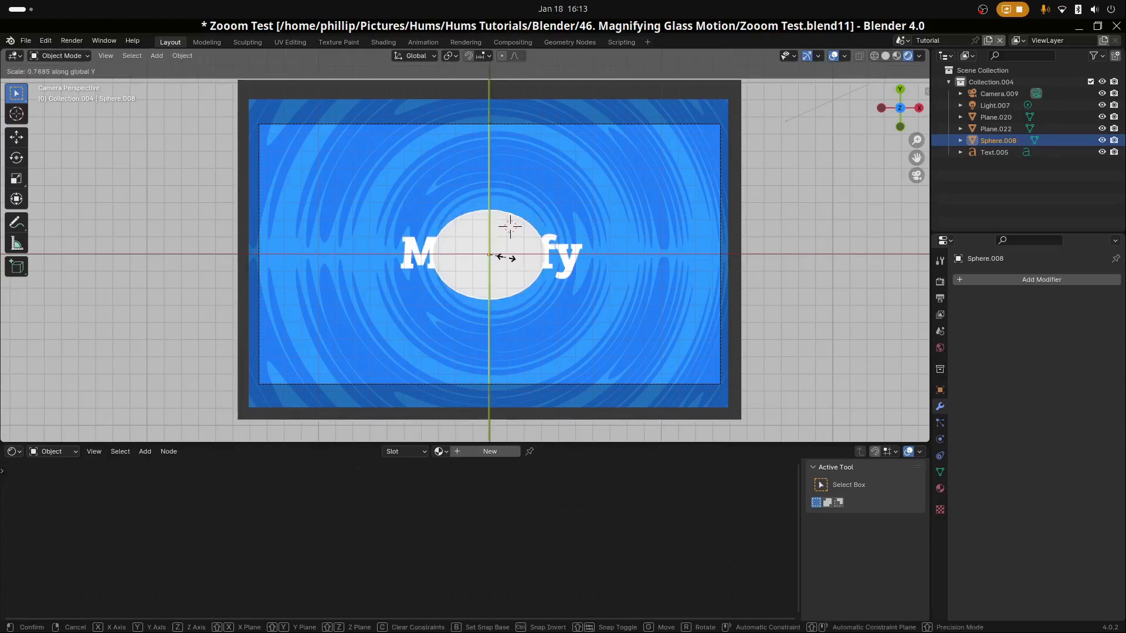
click(489, 253)
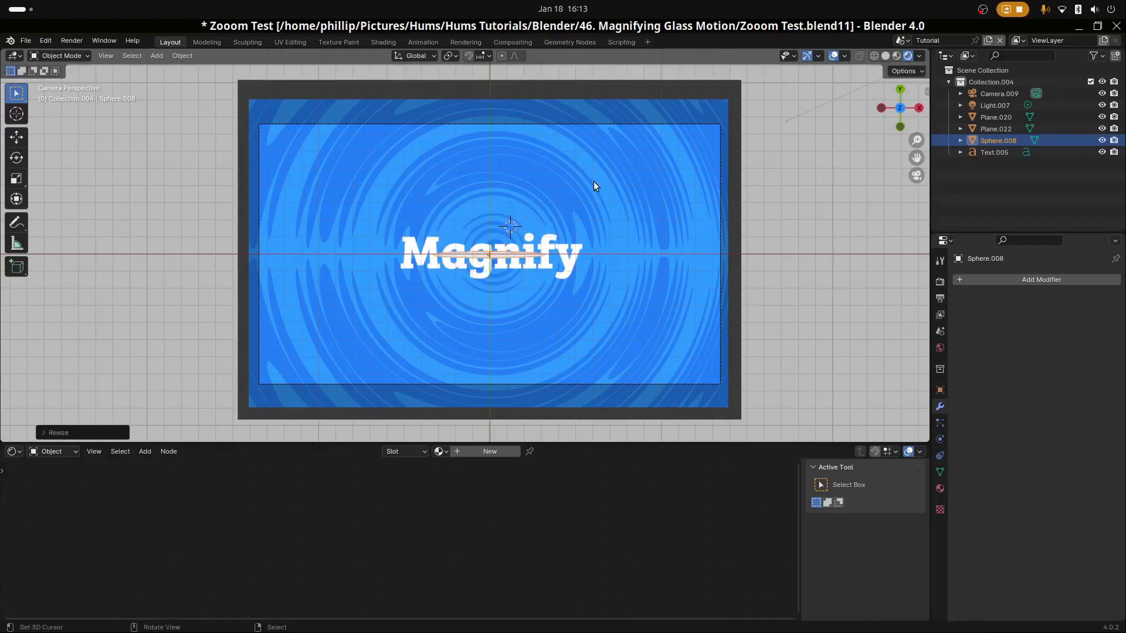
key(s)
key(y)
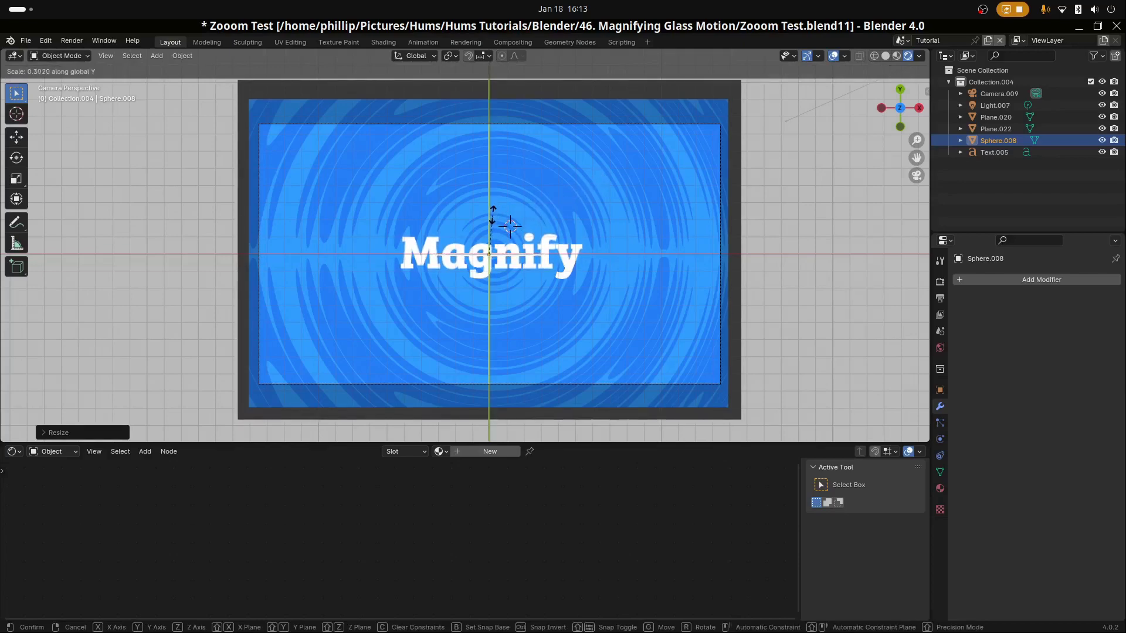
click(492, 215)
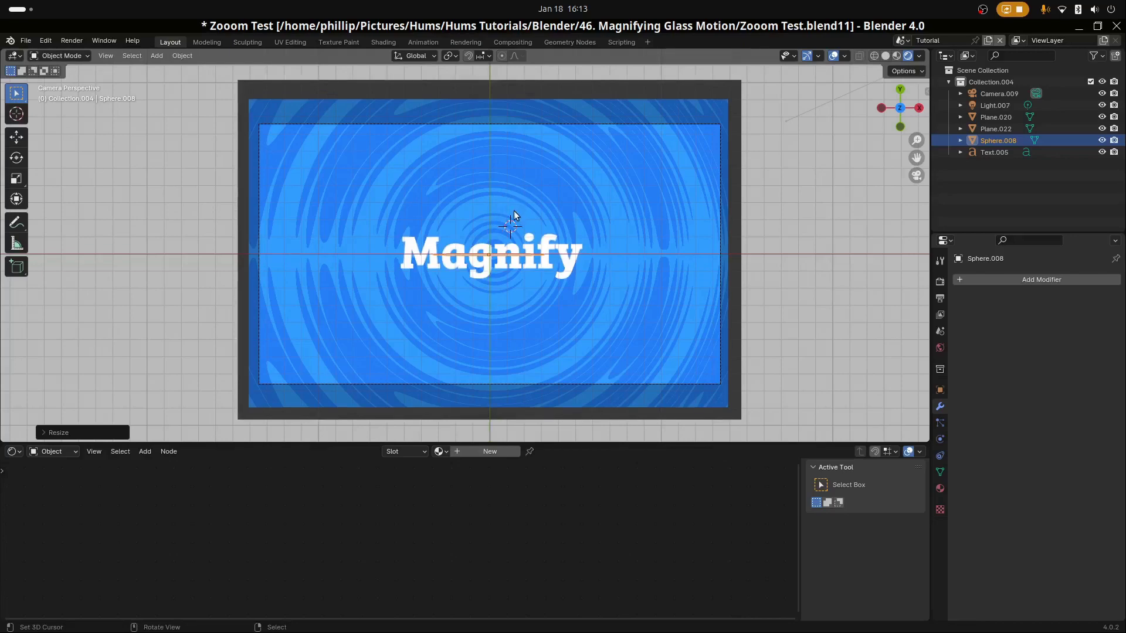
key(Tab)
key(Tab)
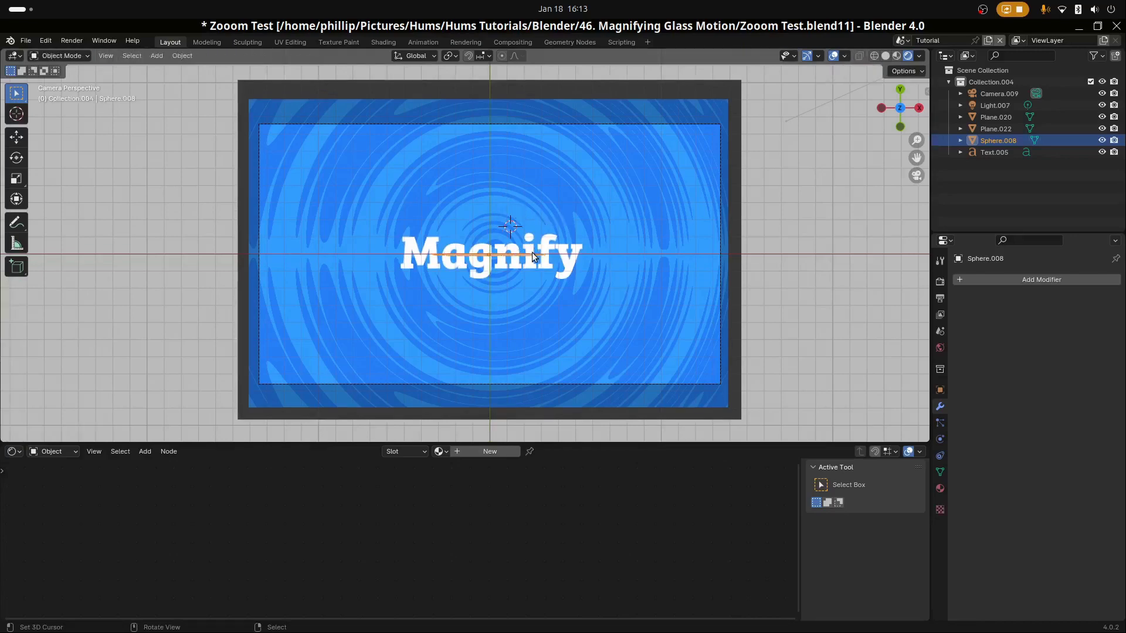
Rotate the flattened sphere 90° about the X axis and raise it along Z in front of the text.
text(rx)
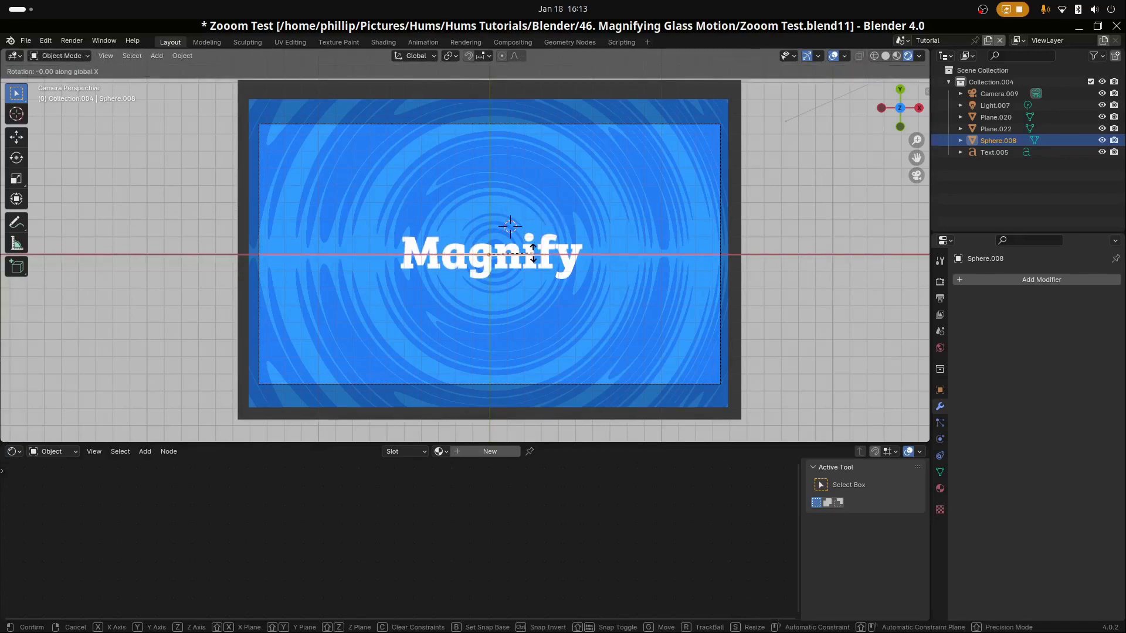
text(90)
key(Return)
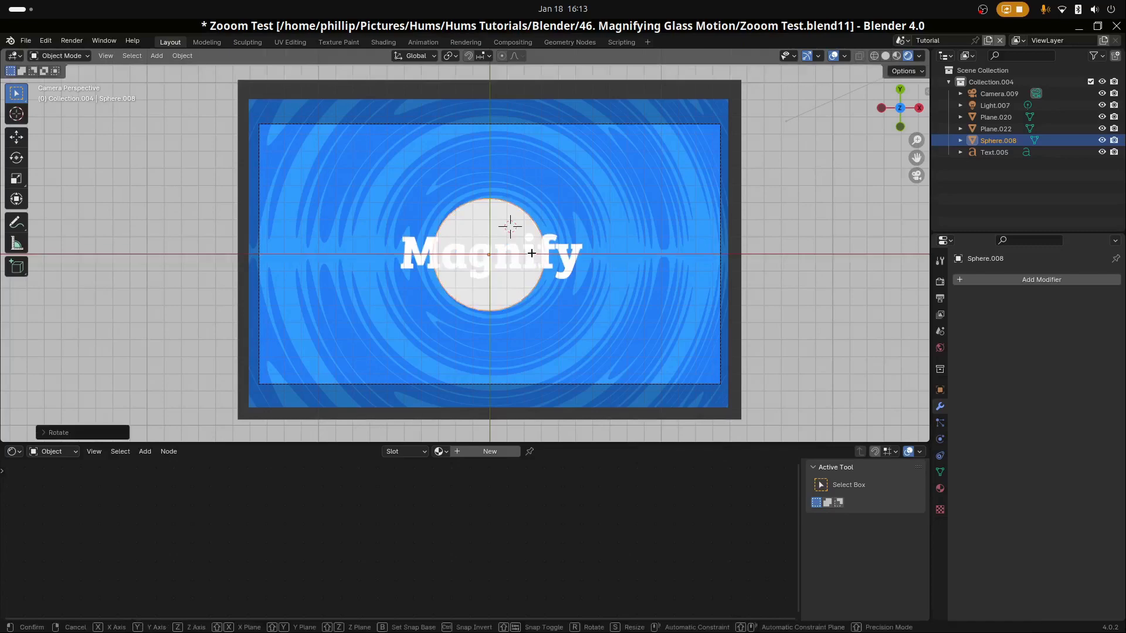
key(g)
key(z)
click(529, 267)
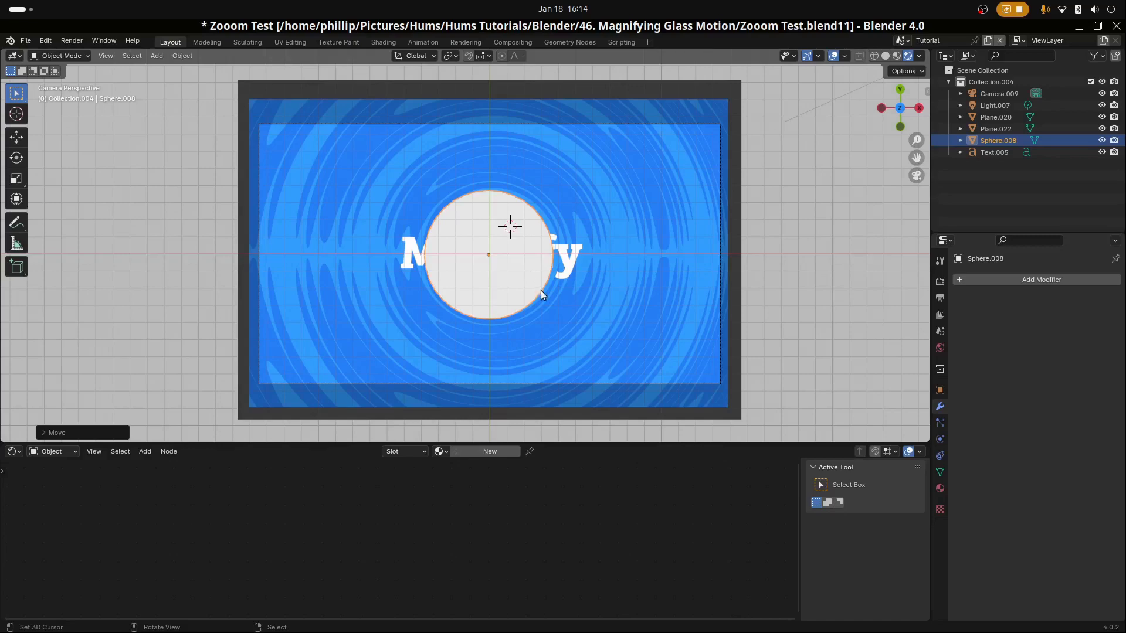
Give the flattened sphere a new material and delete its Principled BSDF node.
click(470, 452)
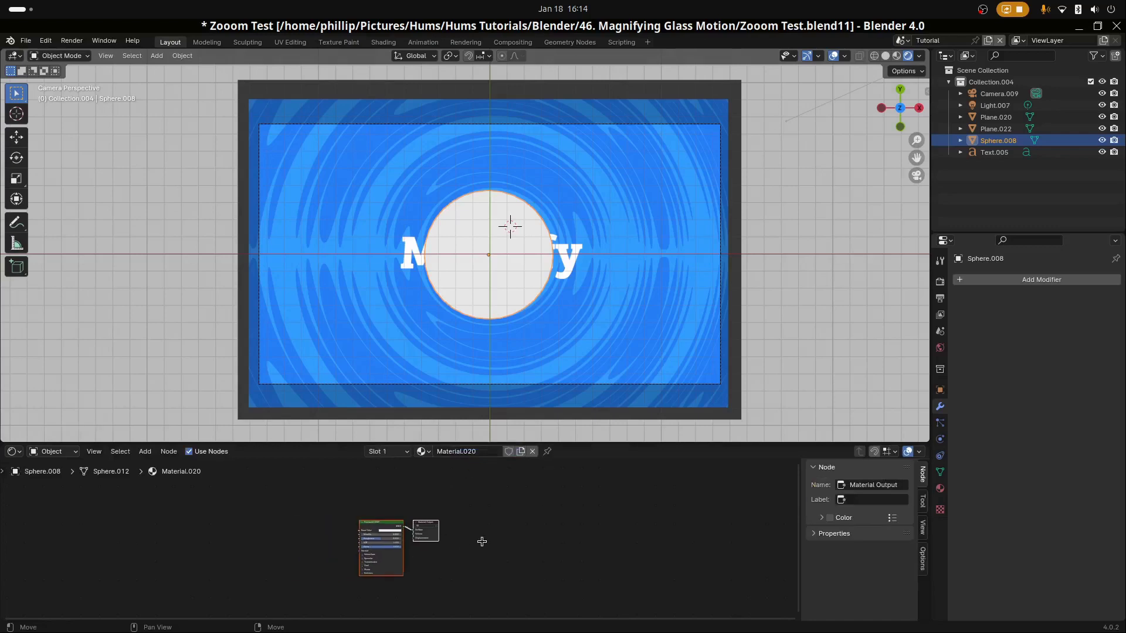
click(413, 525)
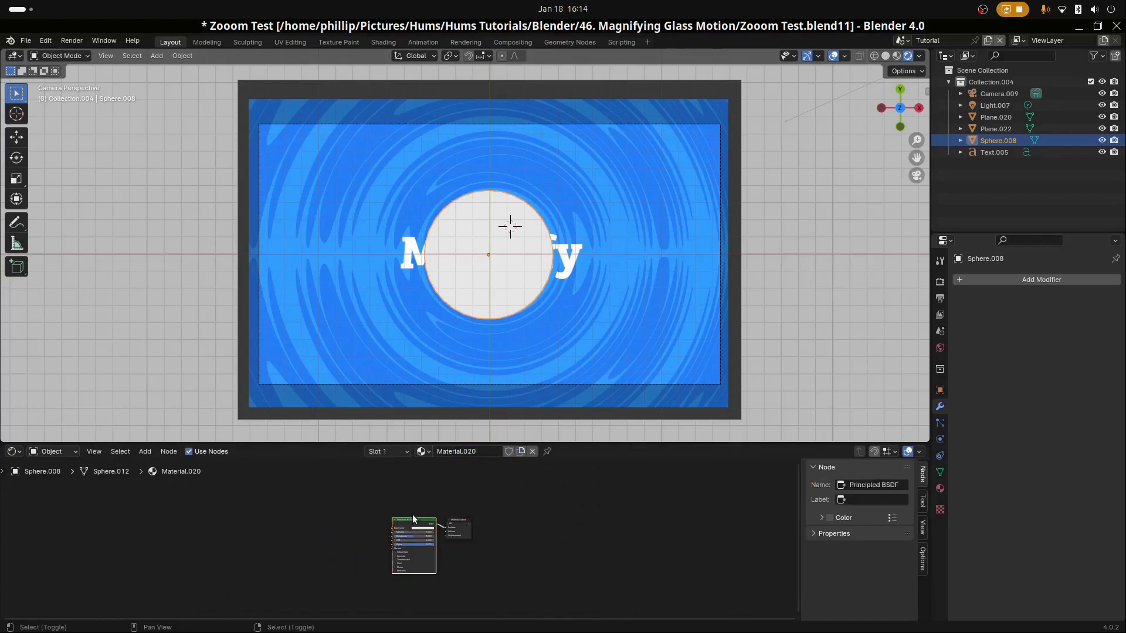
key(ctrl+space)
scroll(485, 418, up, 5)
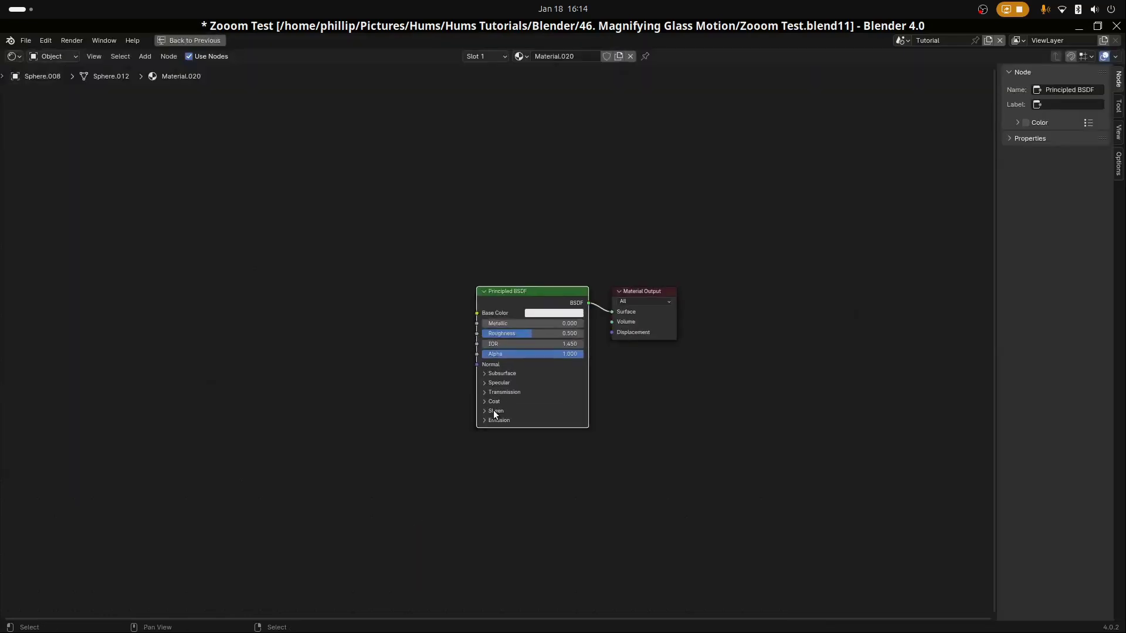
middle_drag(509, 413, 394, 356)
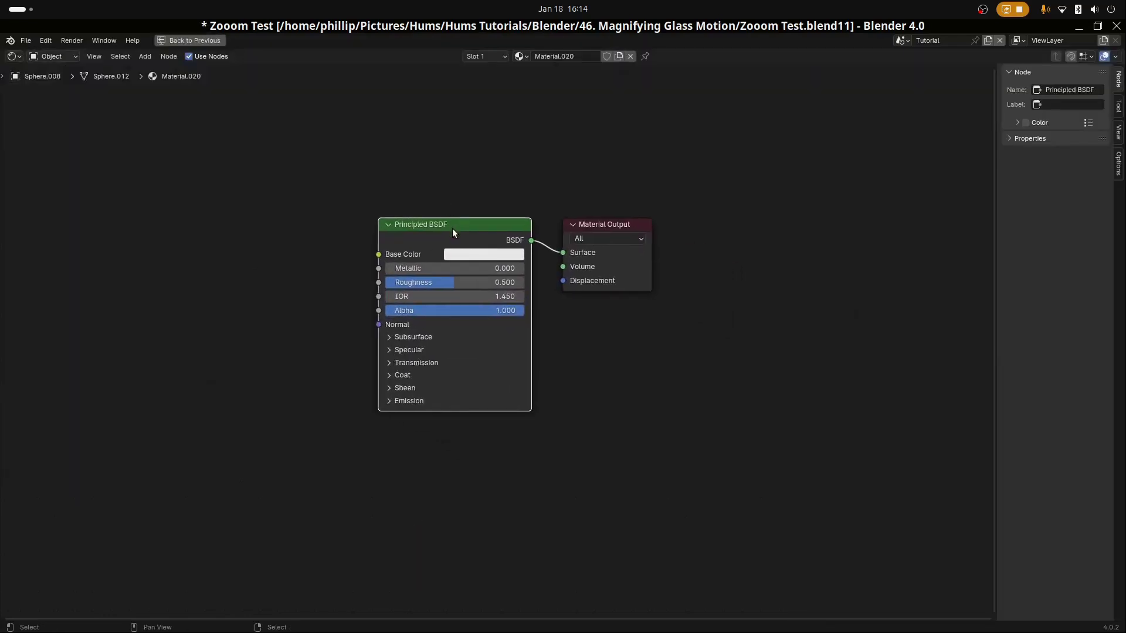
key(Delete)
Add a Refraction BSDF node to the lower left of the Material Output node.
key(shift+a)
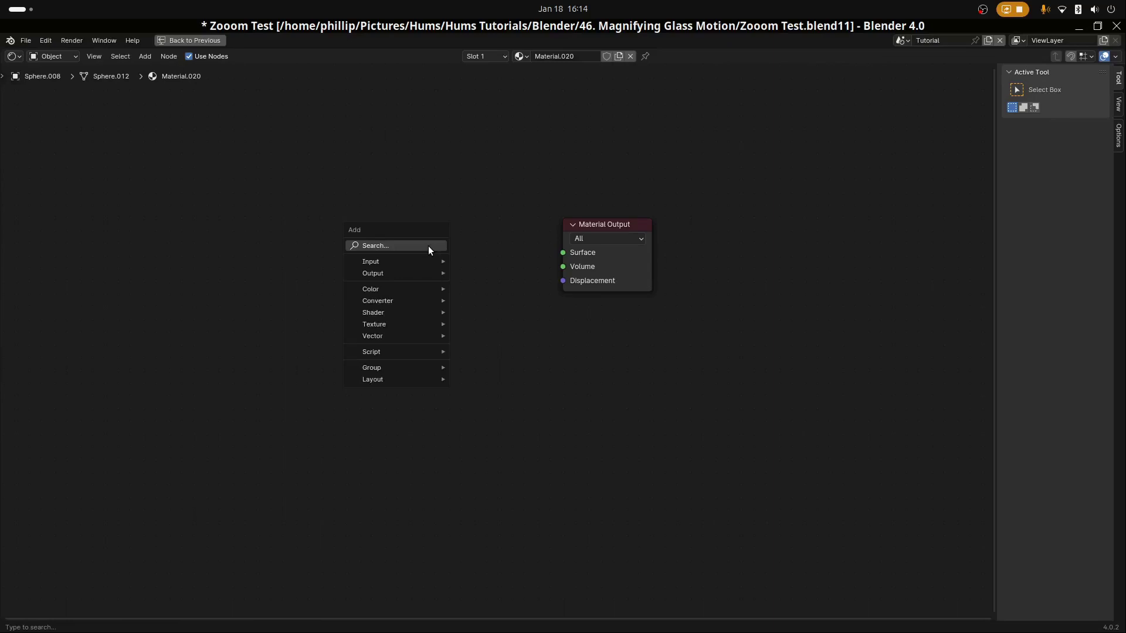
click(428, 246)
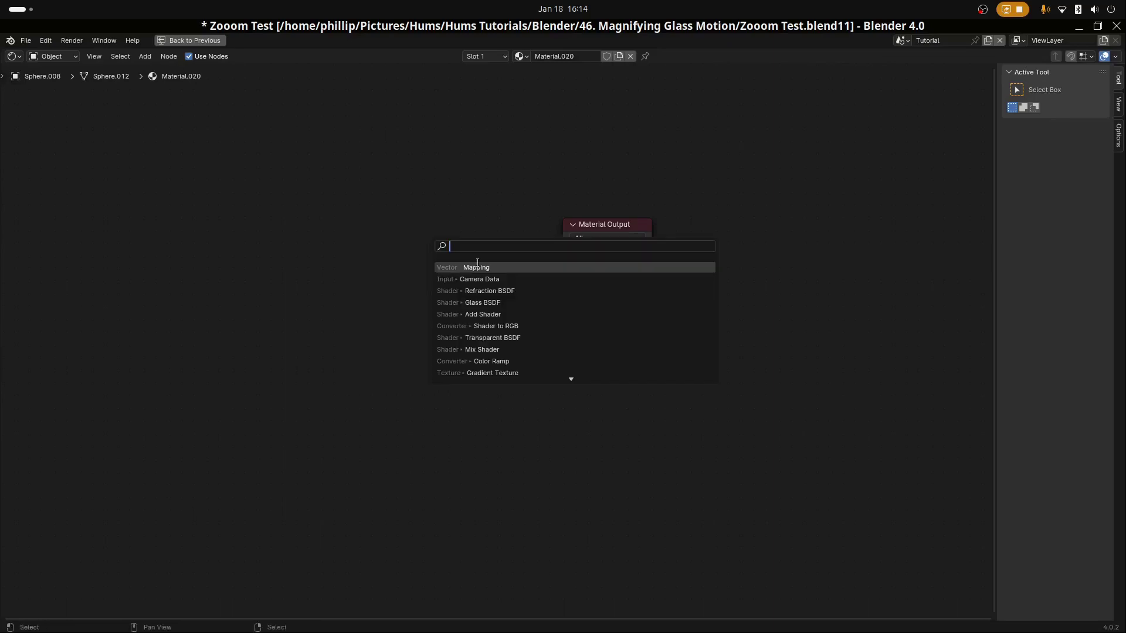
click(489, 291)
click(388, 318)
Add a Glass BSDF node directly above the Refraction BSDF node.
key(shift+a)
click(404, 253)
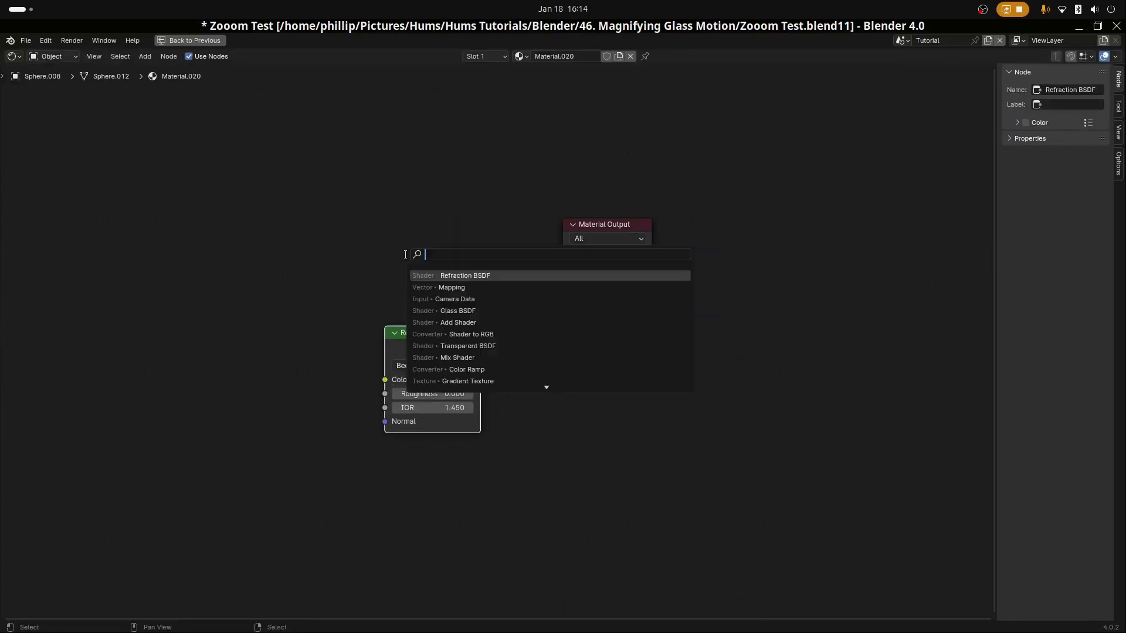
text(ga)
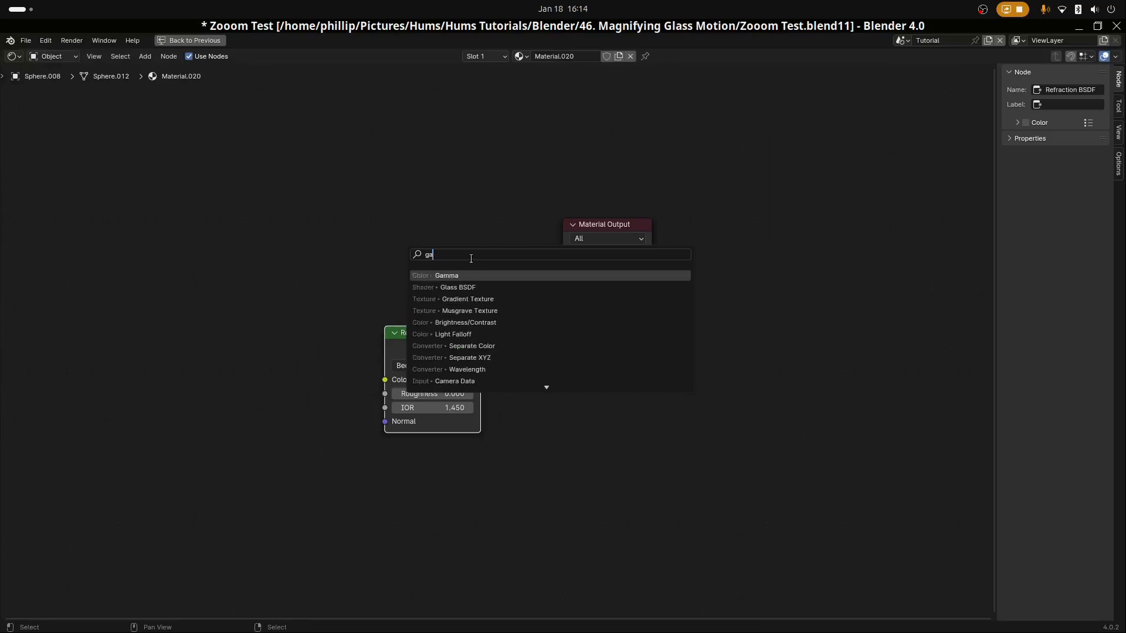
key(BackSpace)
text(las)
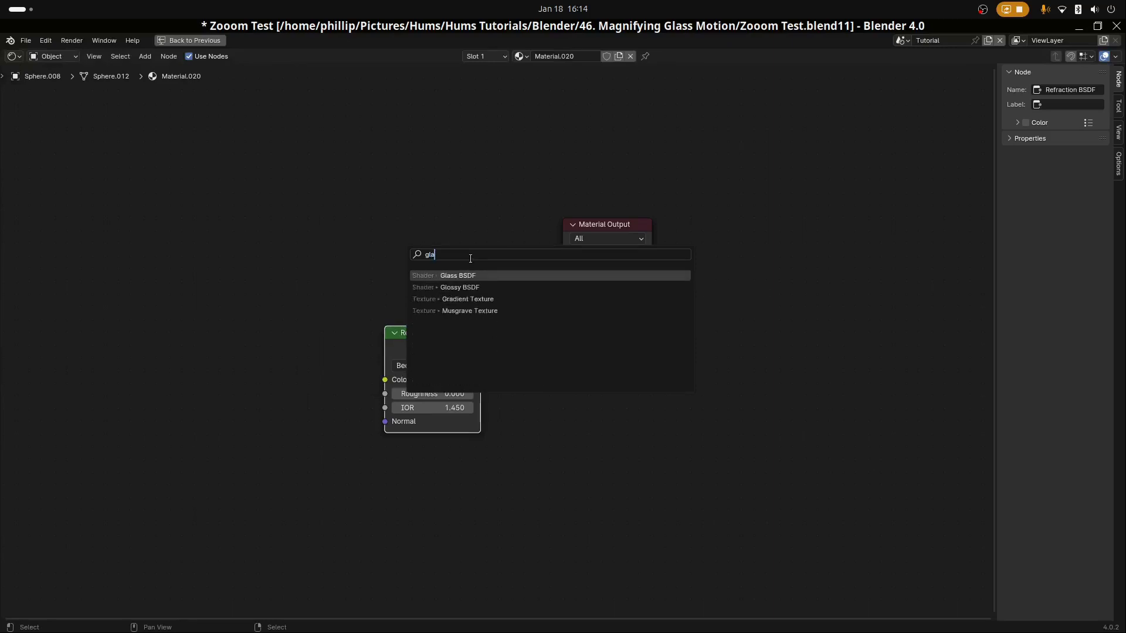
click(475, 275)
click(390, 205)
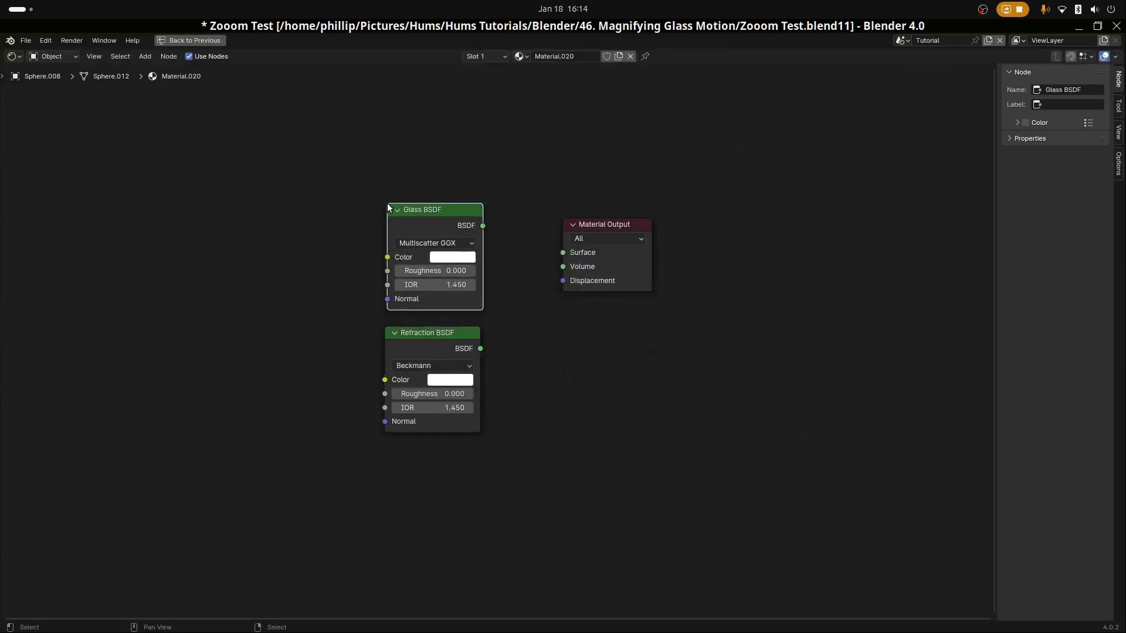
Add an Add Shader node beside the two BSDF nodes and shift the Material Output node away to make room.
key(shift+a)
click(455, 281)
text(add)
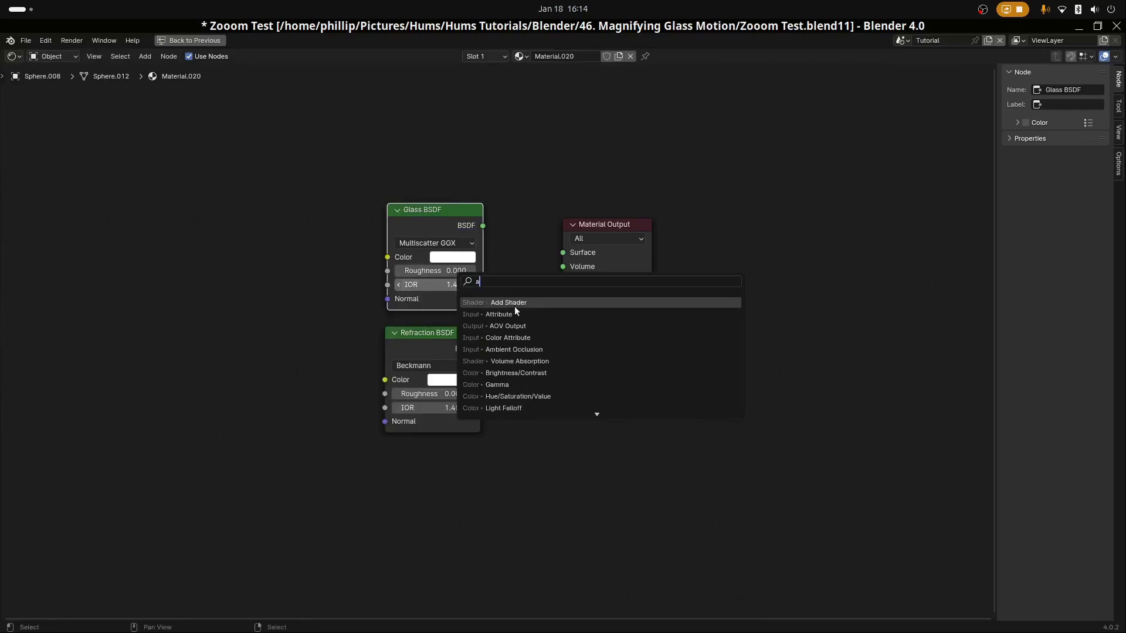
click(518, 306)
click(512, 264)
drag(591, 230, 713, 247)
Connect the Glass and Refraction BSDFs to the Add Shader inputs, and the Add Shader output to the Material Output's Surface.
click(479, 227)
drag(482, 226, 514, 301)
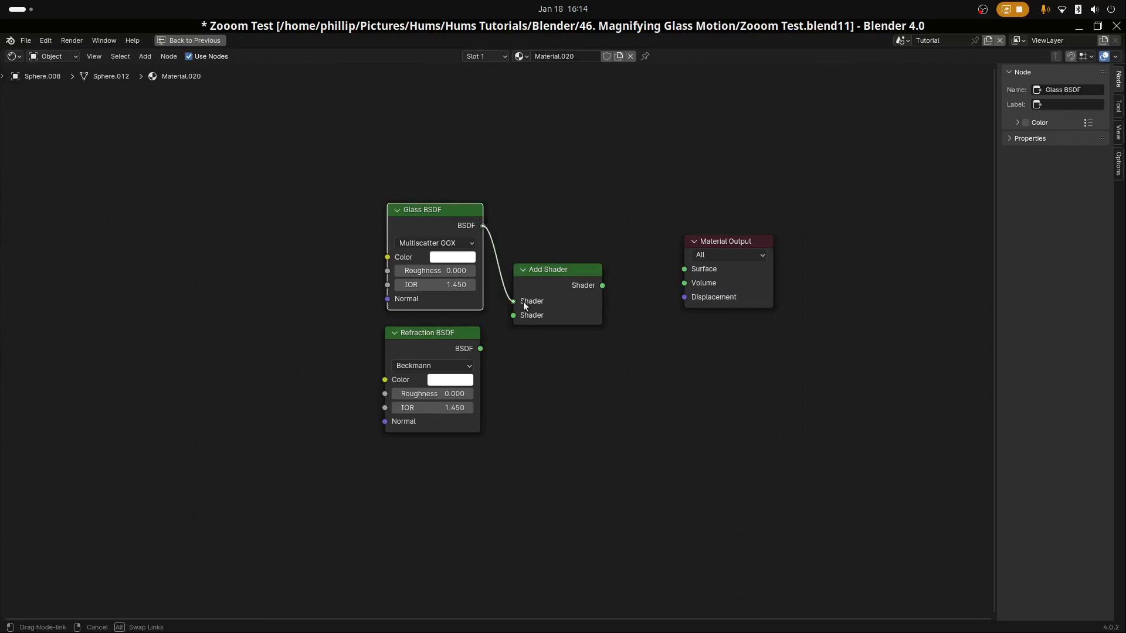
drag(479, 346, 513, 315)
drag(602, 285, 694, 267)
drag(445, 339, 461, 339)
scroll(473, 328, down, 1)
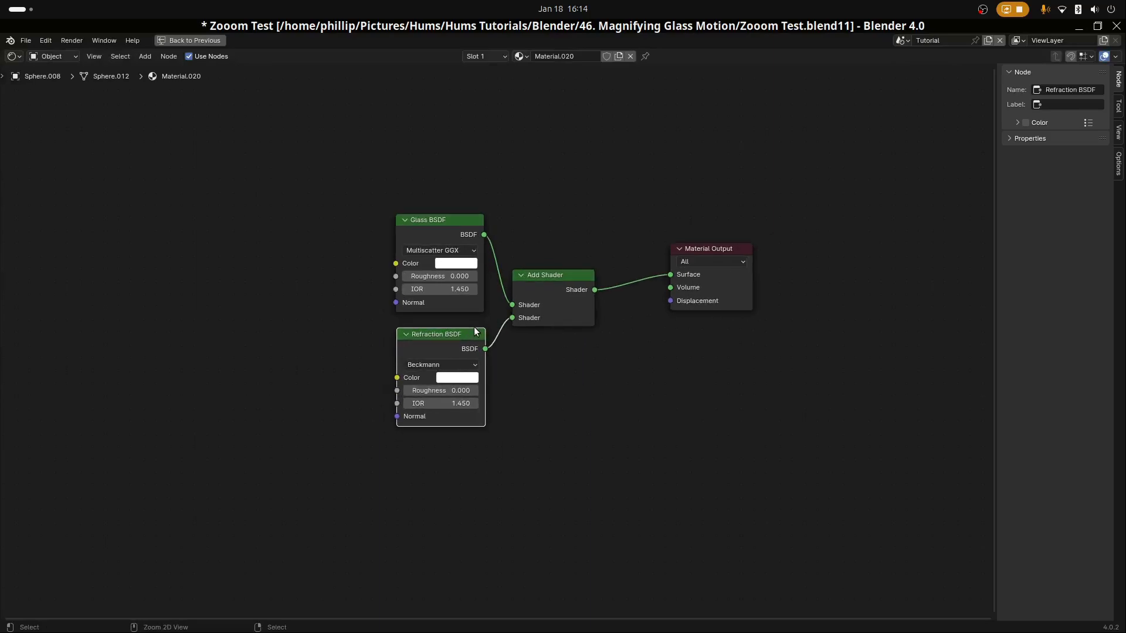
Restore the split workspace and enlarge the node editor so the whole node tree fits below the camera view.
key(ctrl+space)
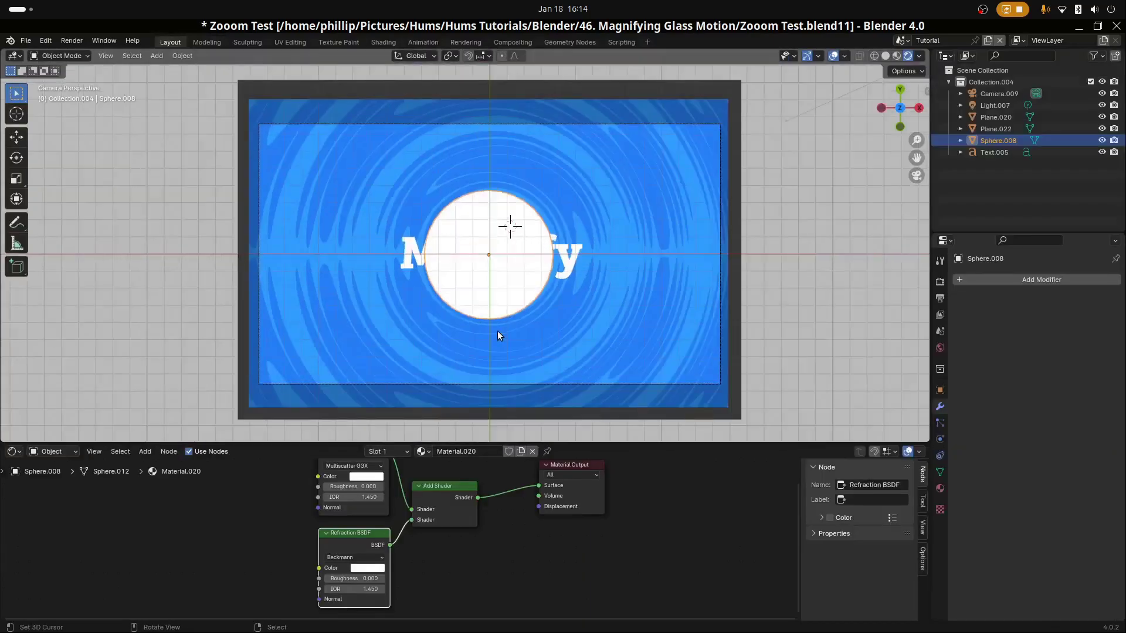
drag(473, 443, 481, 377)
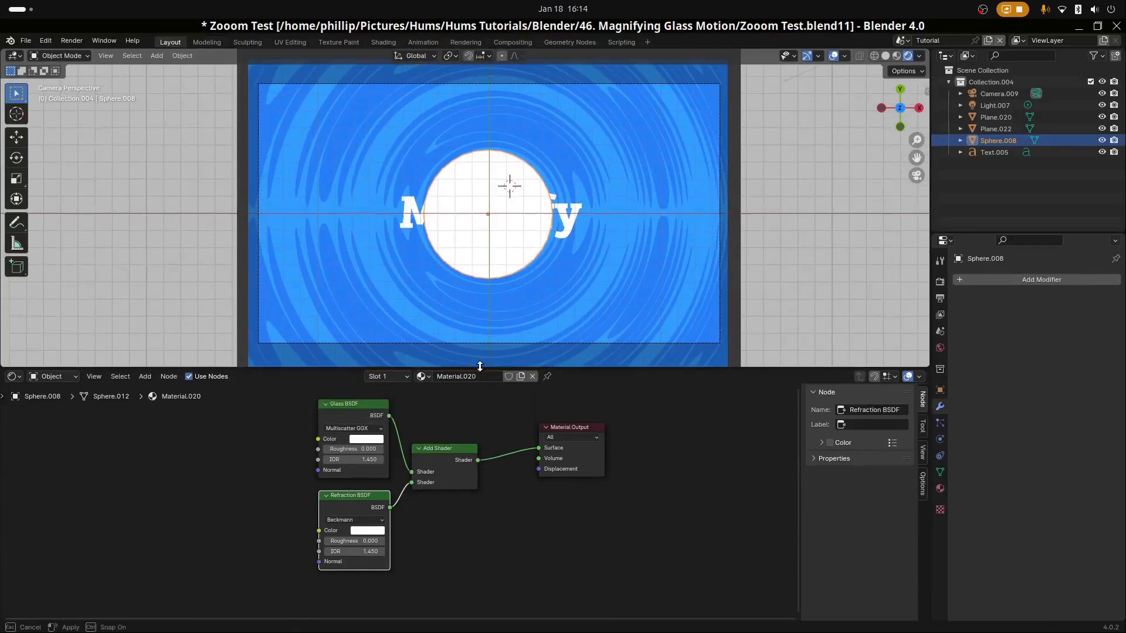
scroll(508, 336, up, 2)
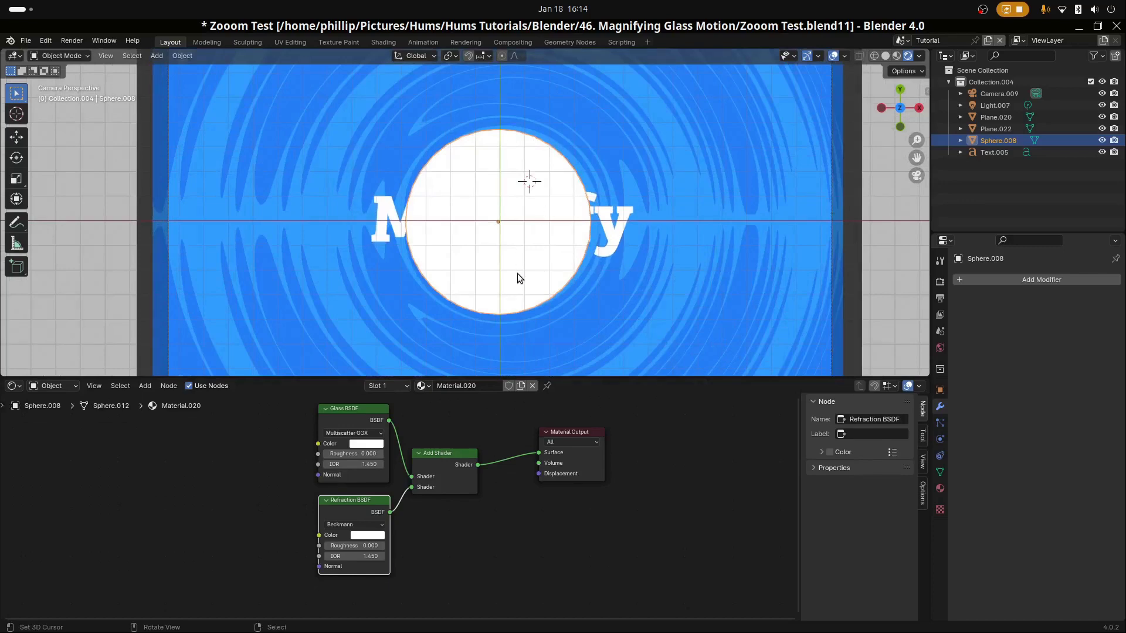
middle_drag(516, 476, 526, 501)
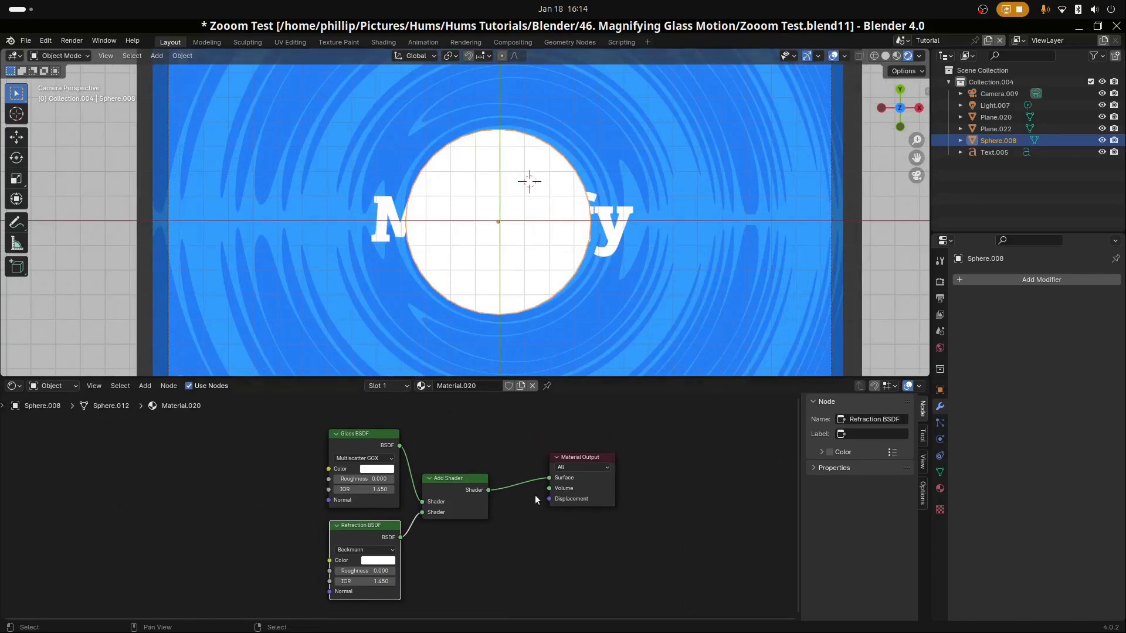
Check the Screen Space Reflections settings, including Refraction, in the EEVEE render properties.
click(939, 282)
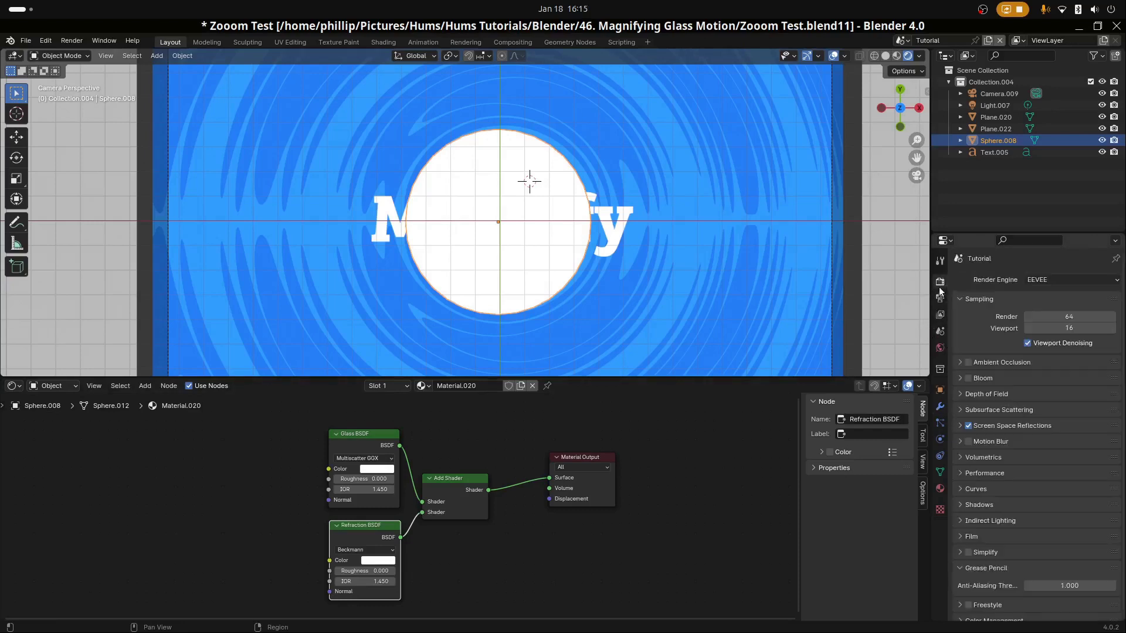
scroll(951, 470, down, 1)
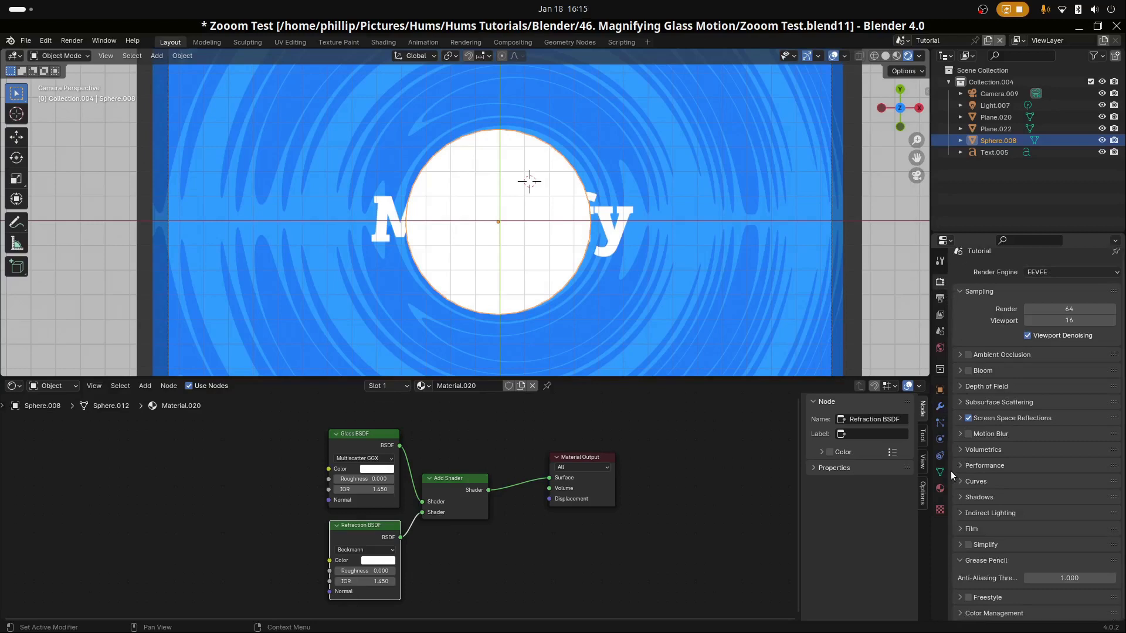
click(961, 418)
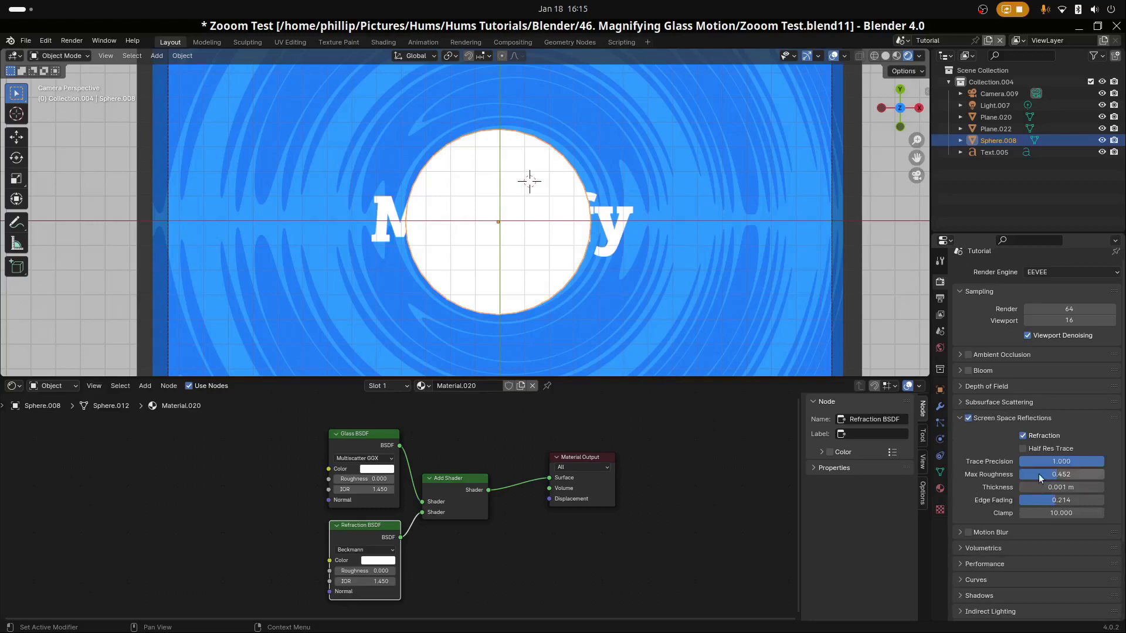
click(960, 418)
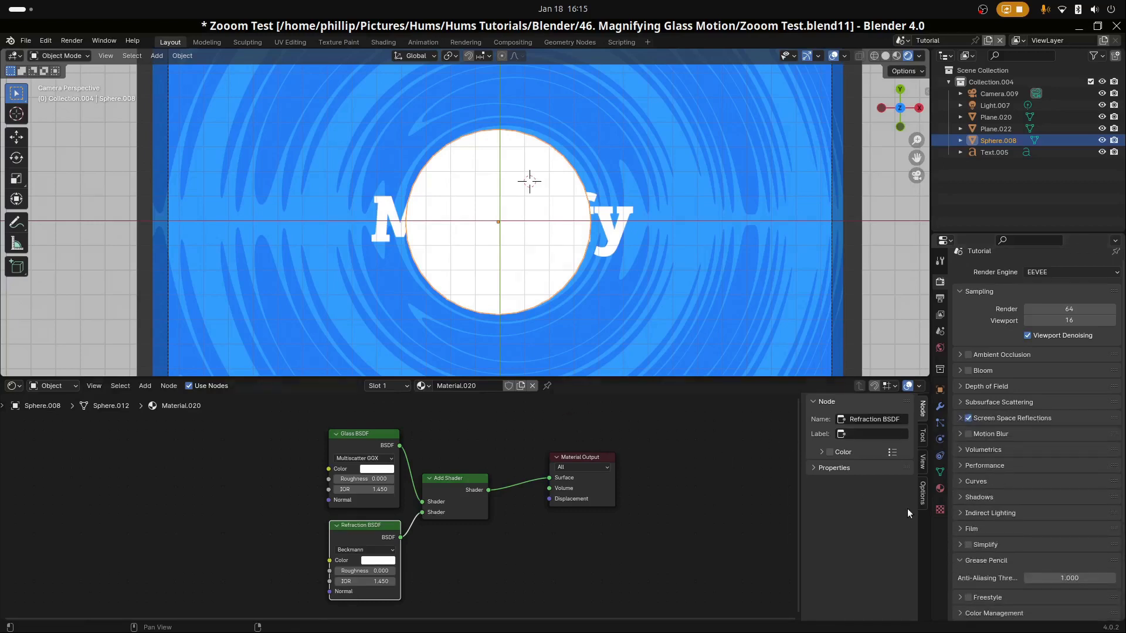
Set the sphere material's blend mode to Alpha Blend and enable Screen Space Refraction.
click(940, 488)
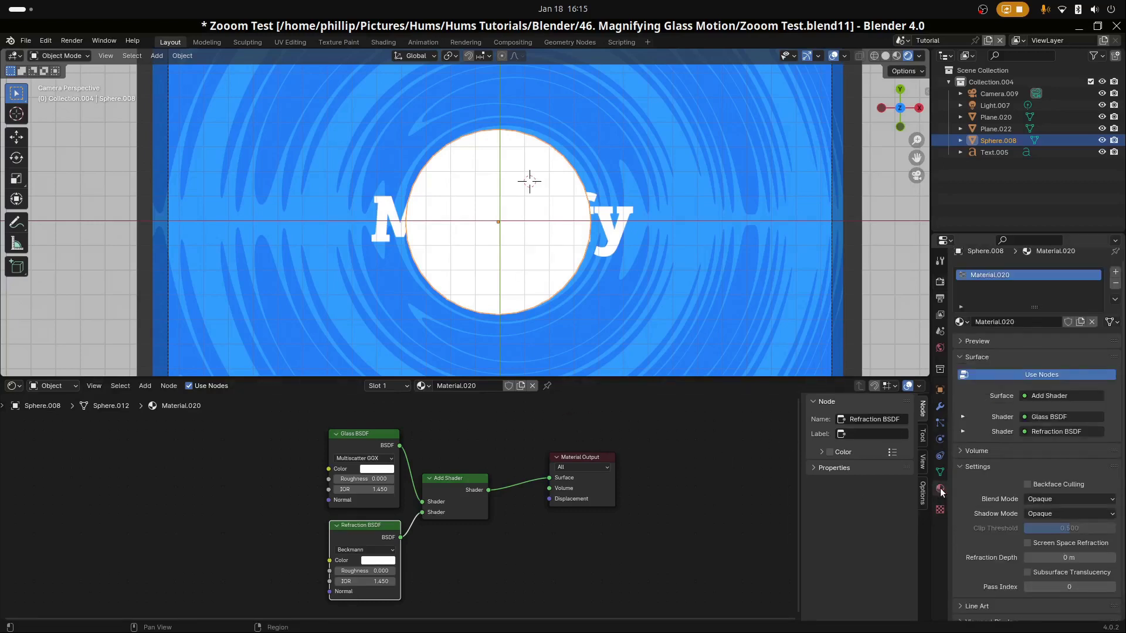
click(1047, 500)
click(1044, 549)
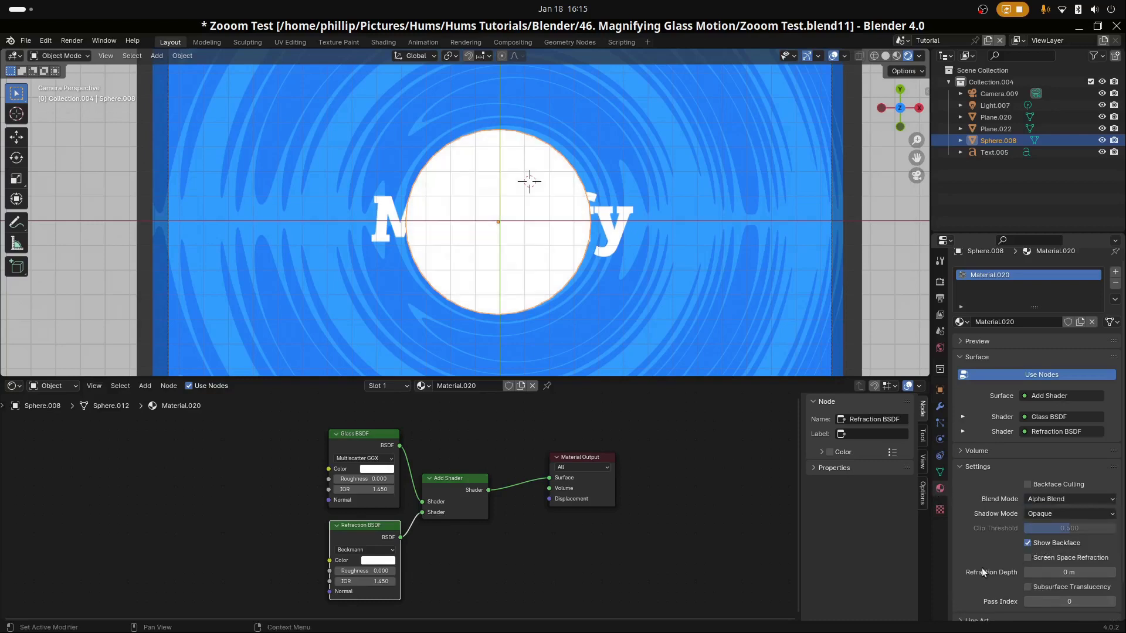
click(1029, 560)
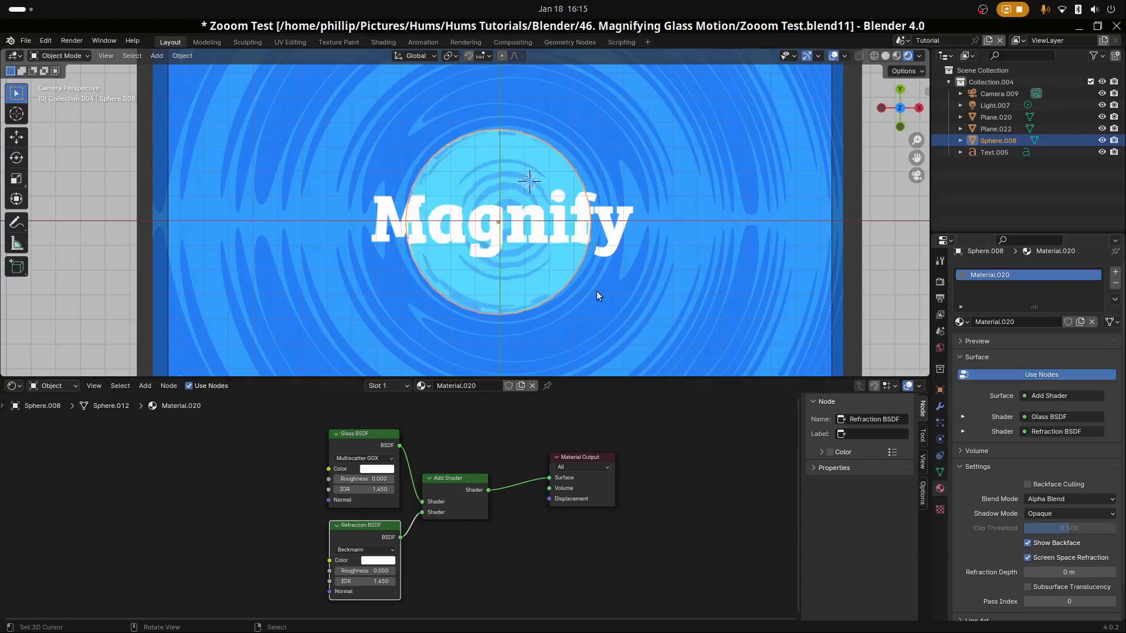
Move the flattened sphere about 0.13 m along both X and Y over the Magnify text.
scroll(550, 271, up, 1)
key(g)
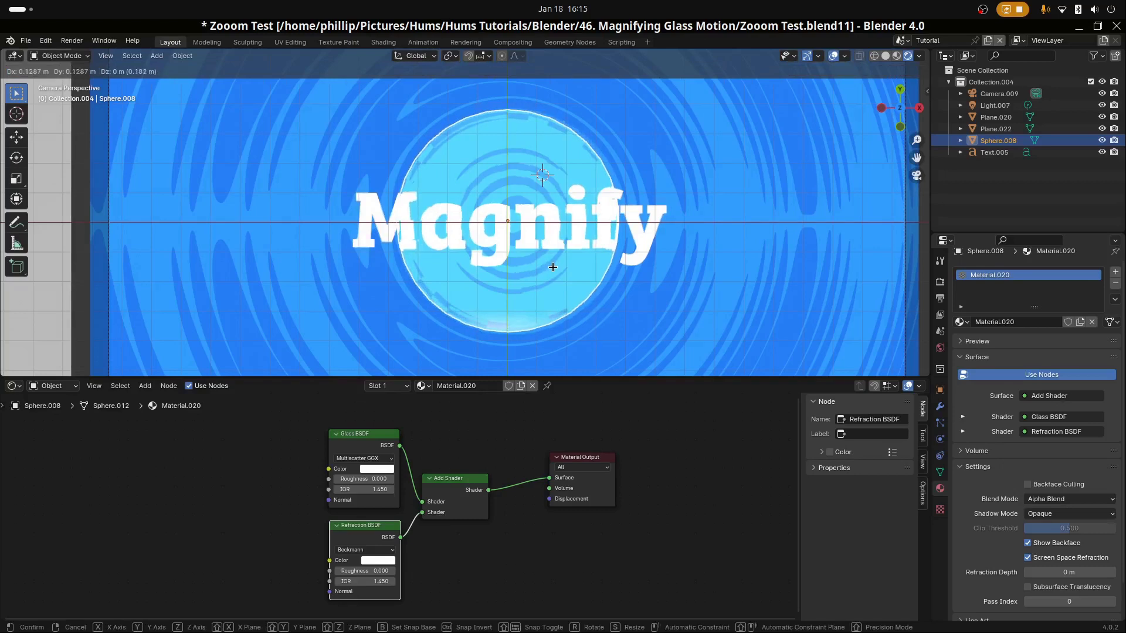
click(552, 266)
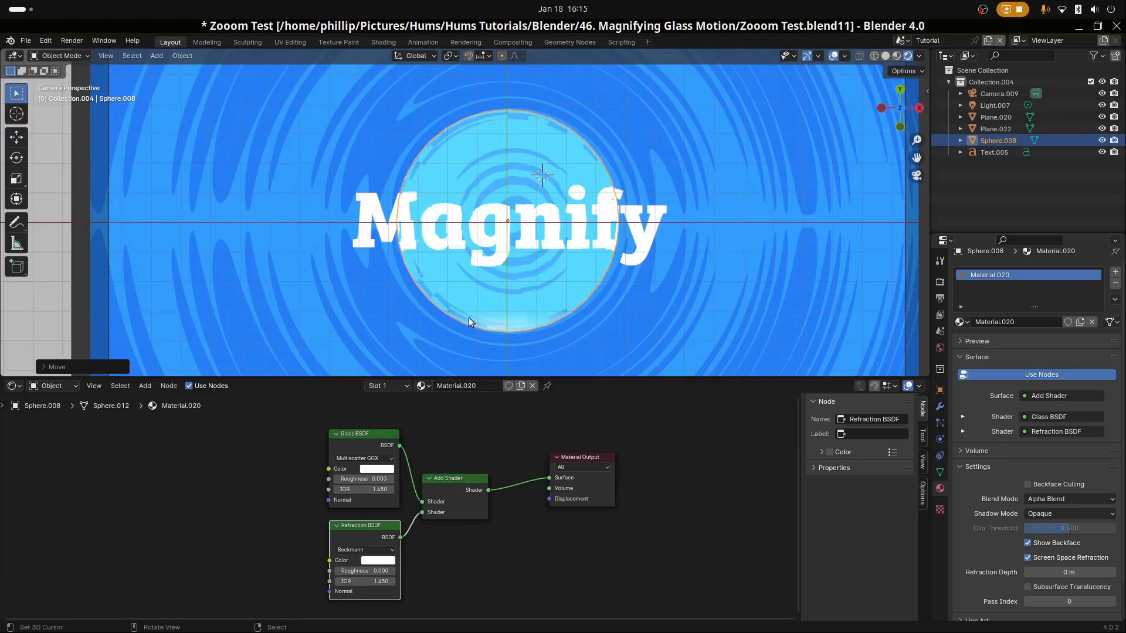
scroll(532, 321, up, 1)
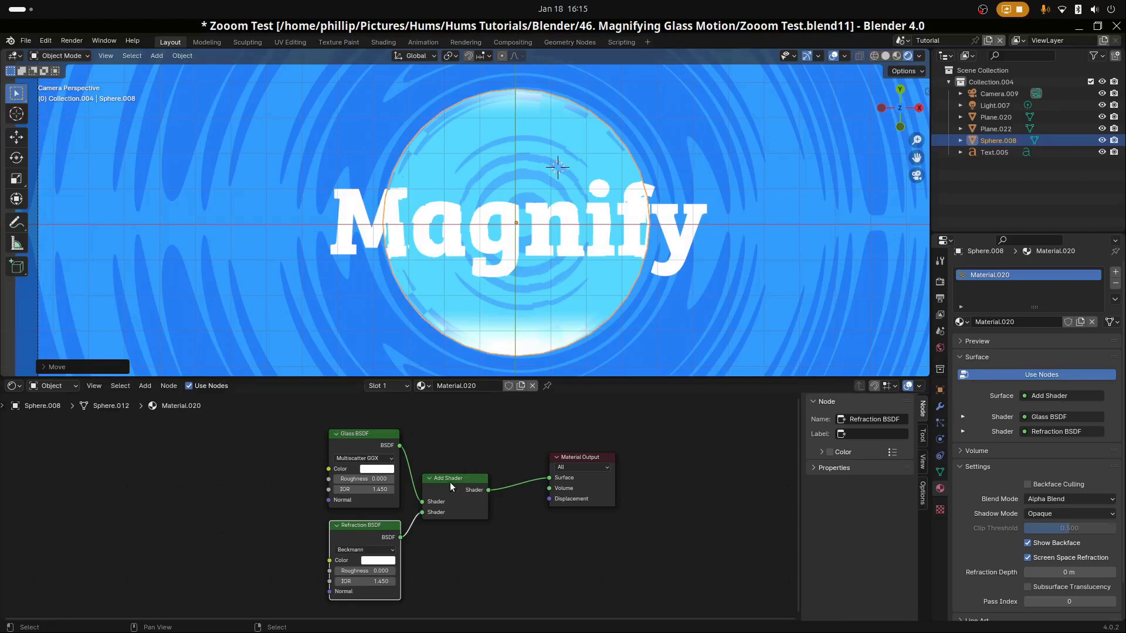
Nudge the Add Shader node away from the BSDF nodes and darken the Glass BSDF color to a mid grey.
drag(450, 482, 461, 481)
click(377, 469)
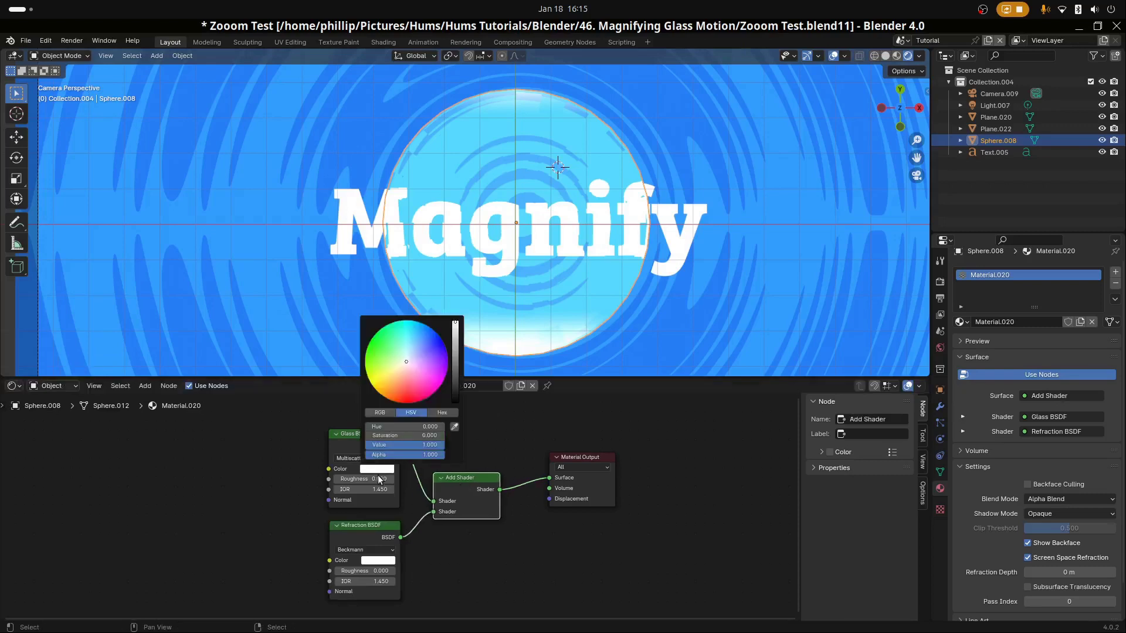
drag(453, 360, 455, 354)
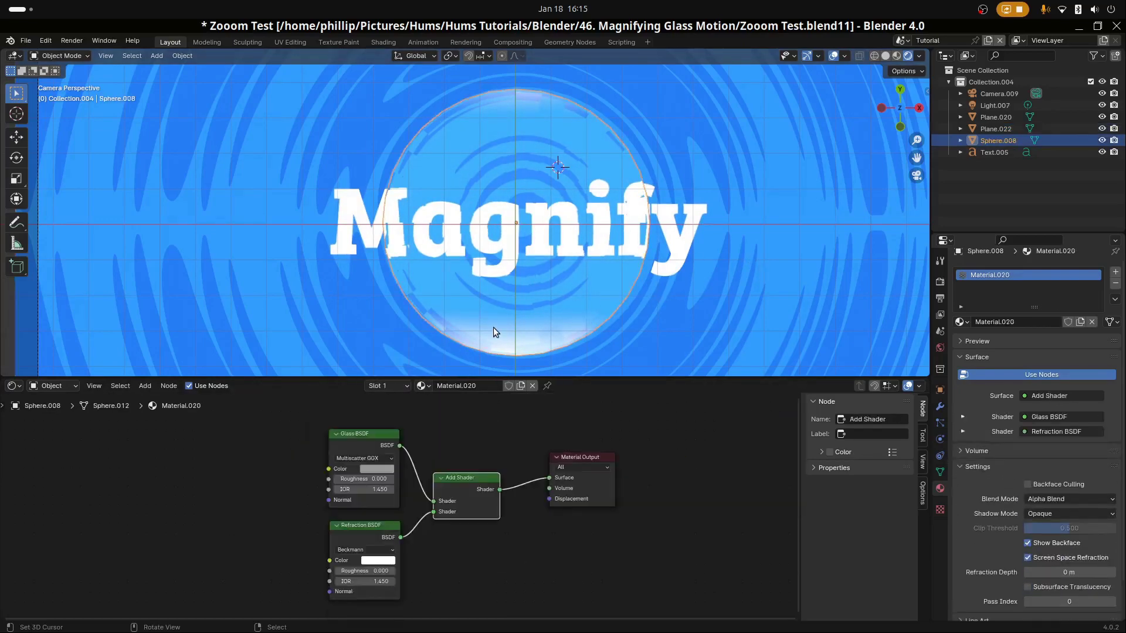
scroll(494, 327, down, 1)
scroll(493, 327, up, 1)
Add a Camera Data node in free space before the Glass and Refraction BSDF nodes.
middle_drag(407, 423, 512, 430)
scroll(381, 473, down, 1)
key(shift+a)
click(346, 480)
text(ca)
key(Return)
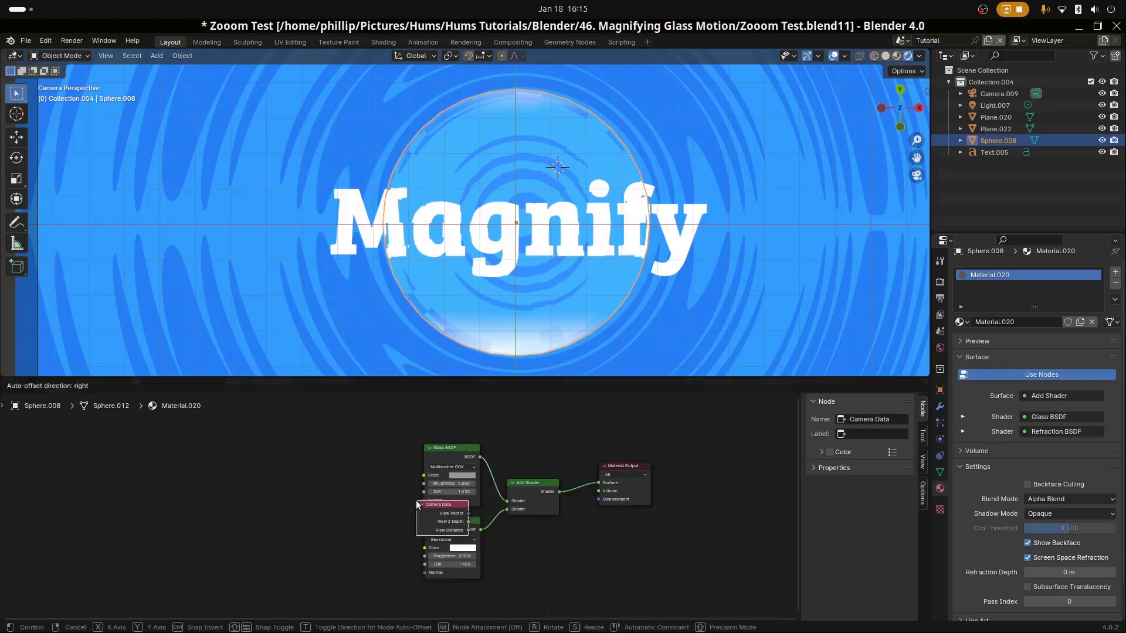
click(376, 497)
Add a Mapping node between the Camera Data and BSDF nodes and set its type to Normal.
key(shift+a)
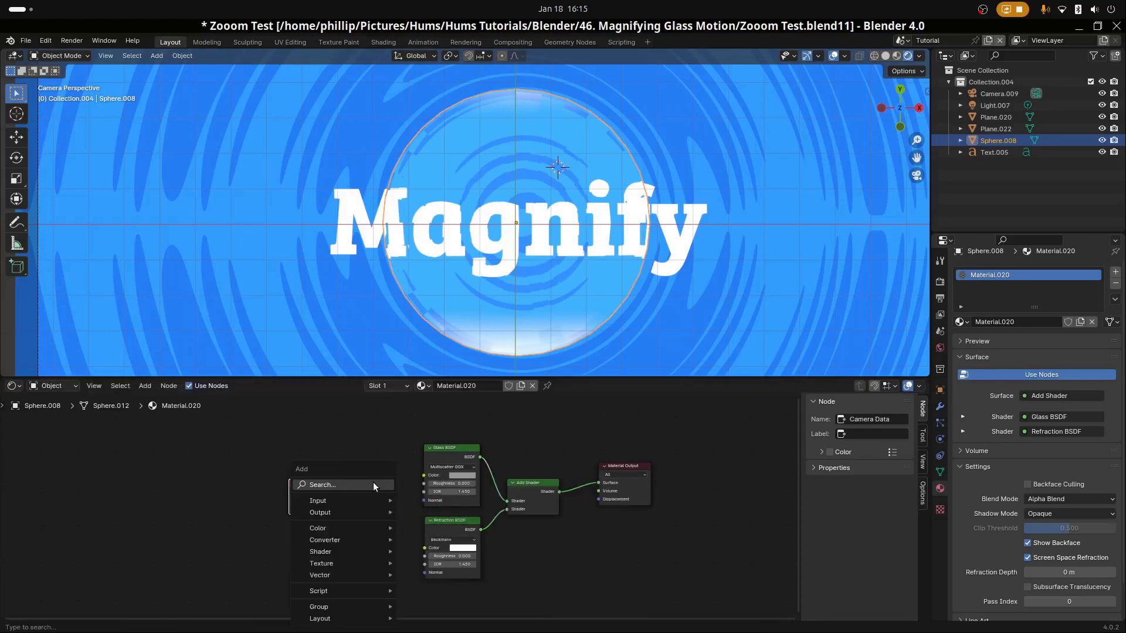
click(373, 482)
text(mapp)
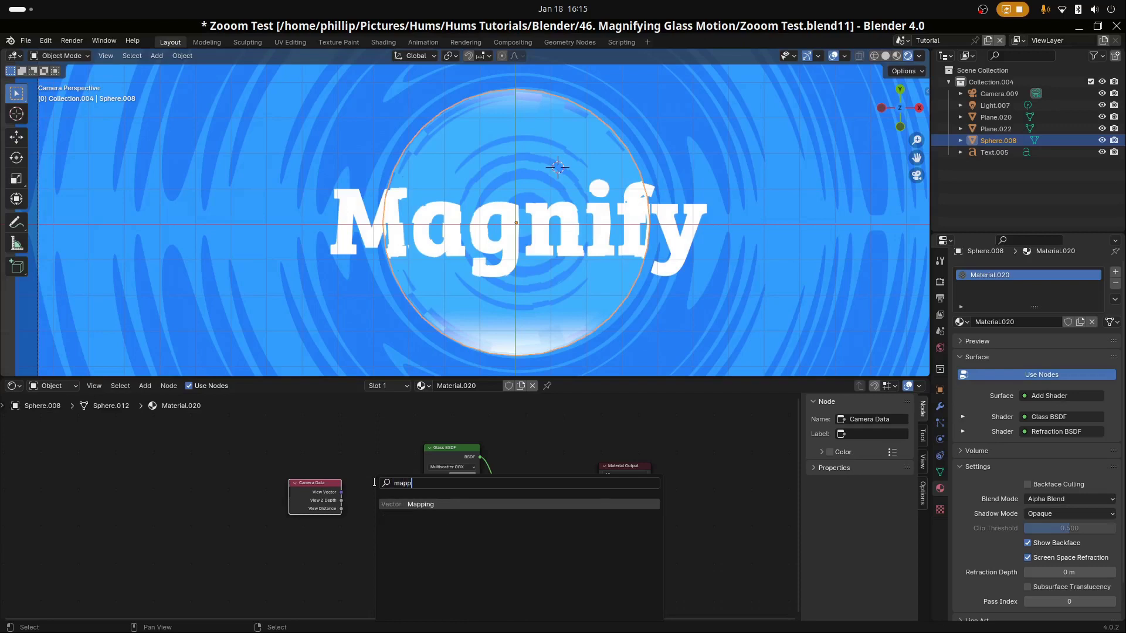
key(Return)
click(354, 436)
click(388, 459)
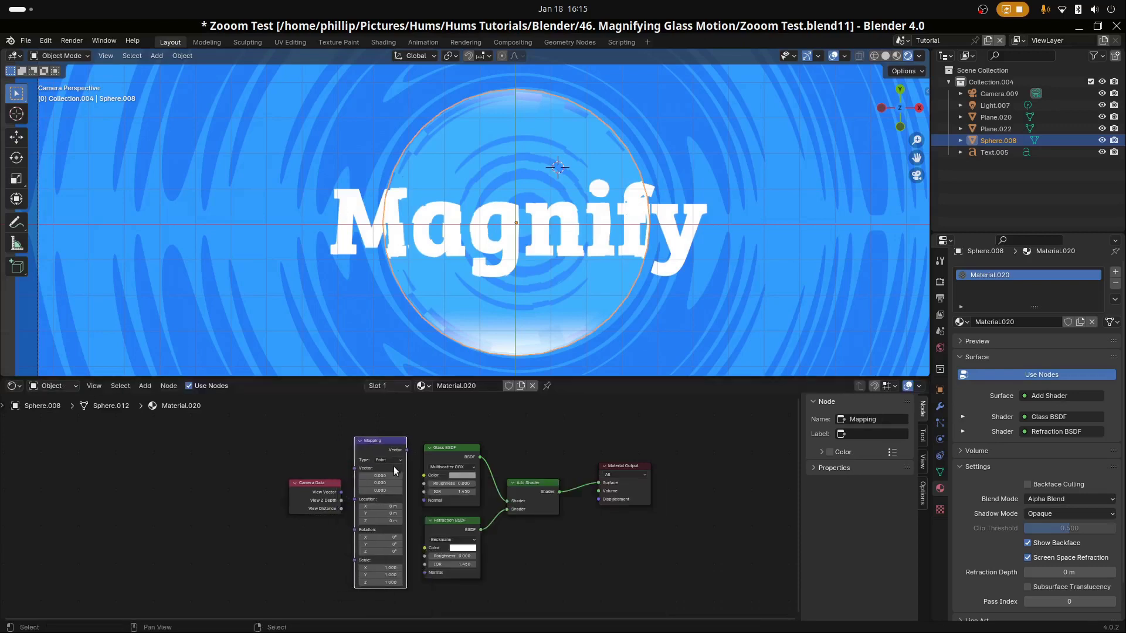
click(400, 492)
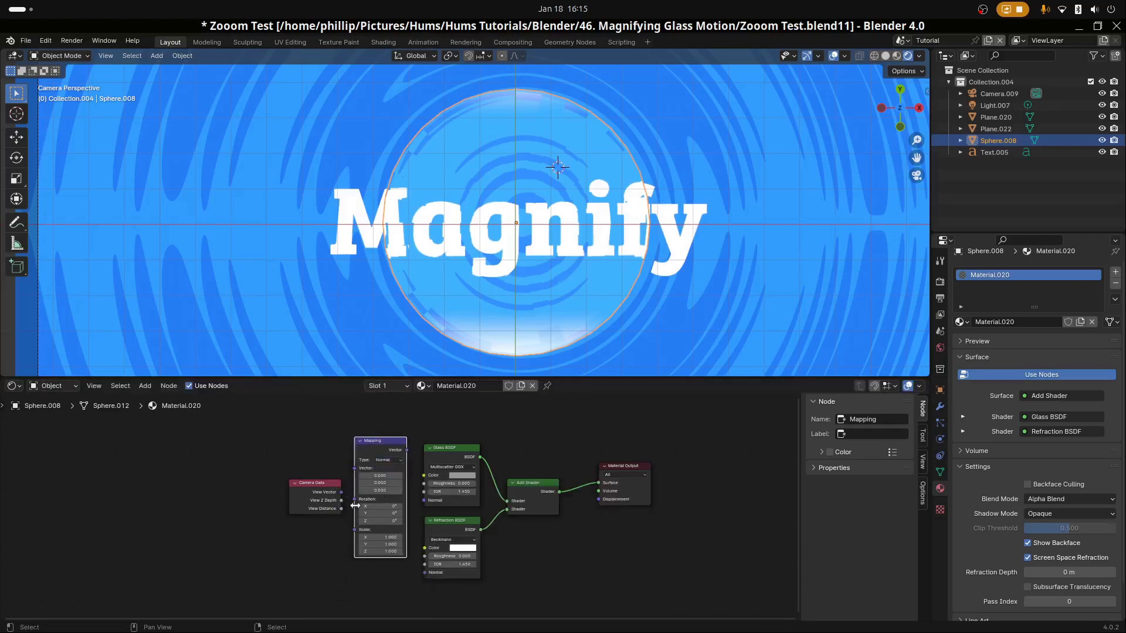
Link the Camera Data View Vector to the Mapping Vector input, and the Mapping output to both BSDFs' Normal inputs.
drag(341, 492, 424, 500)
drag(407, 450, 426, 573)
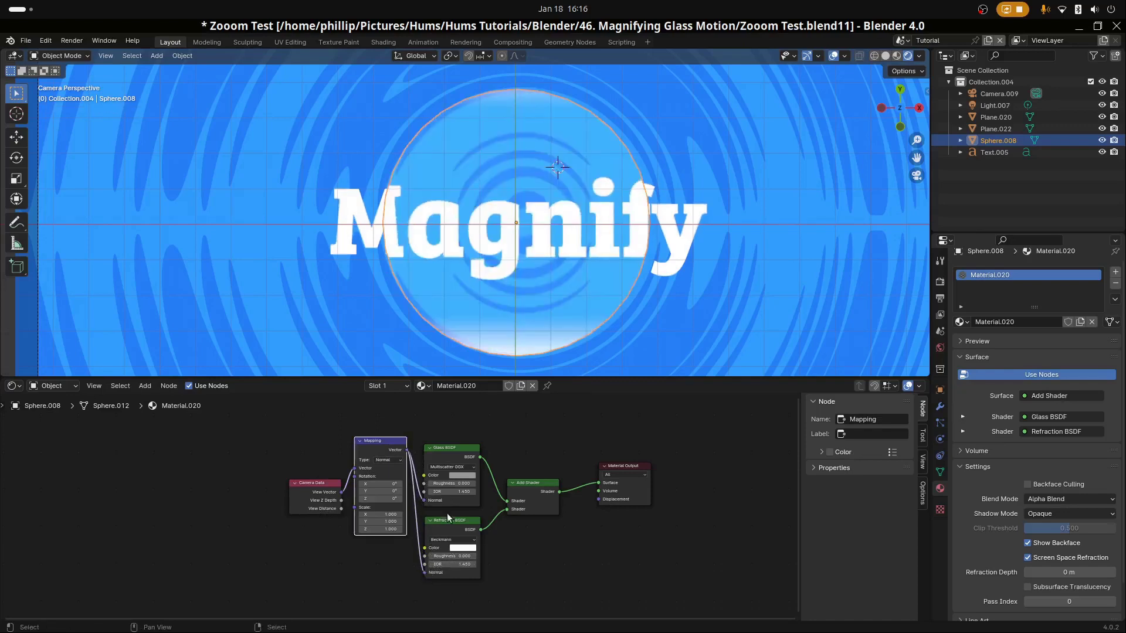
scroll(446, 521, up, 1)
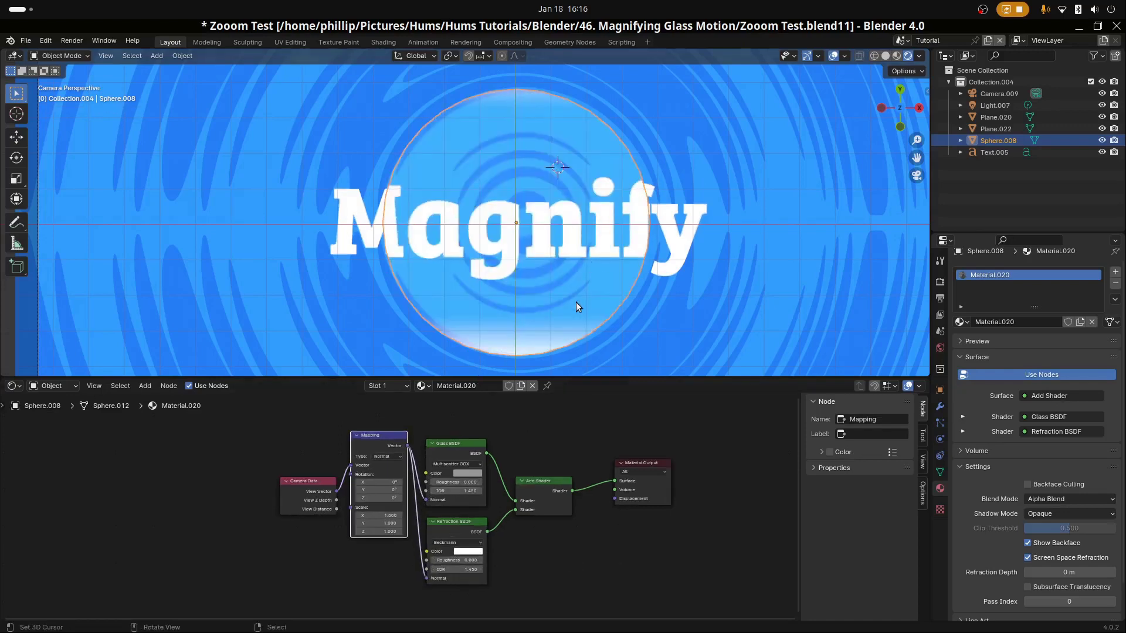
scroll(473, 247, down, 2)
scroll(472, 246, up, 1)
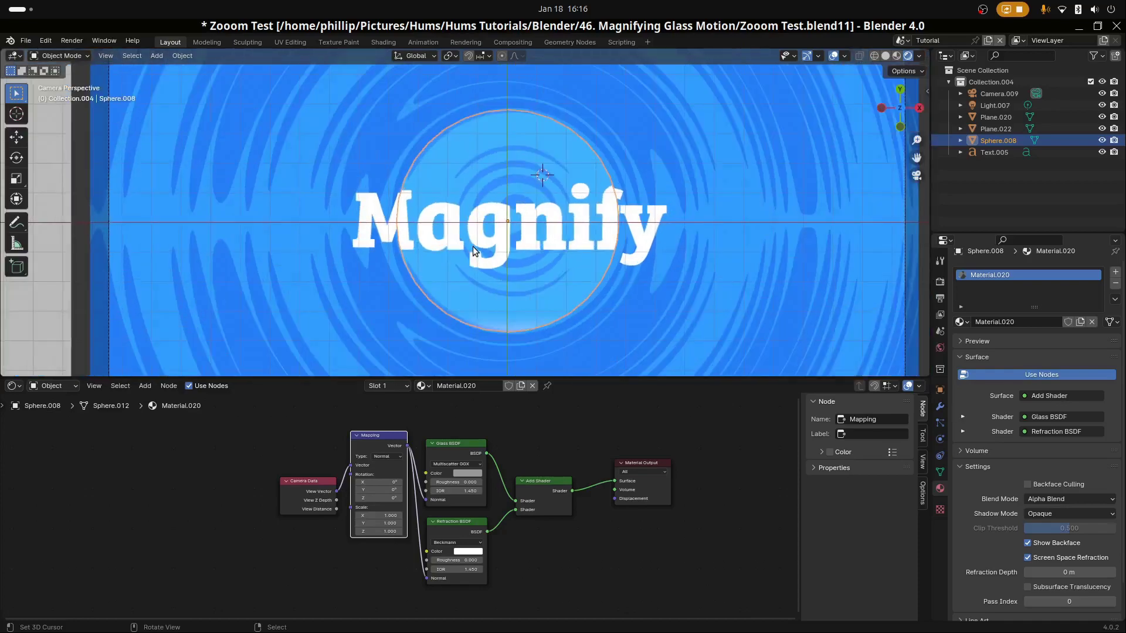
scroll(498, 250, up, 1)
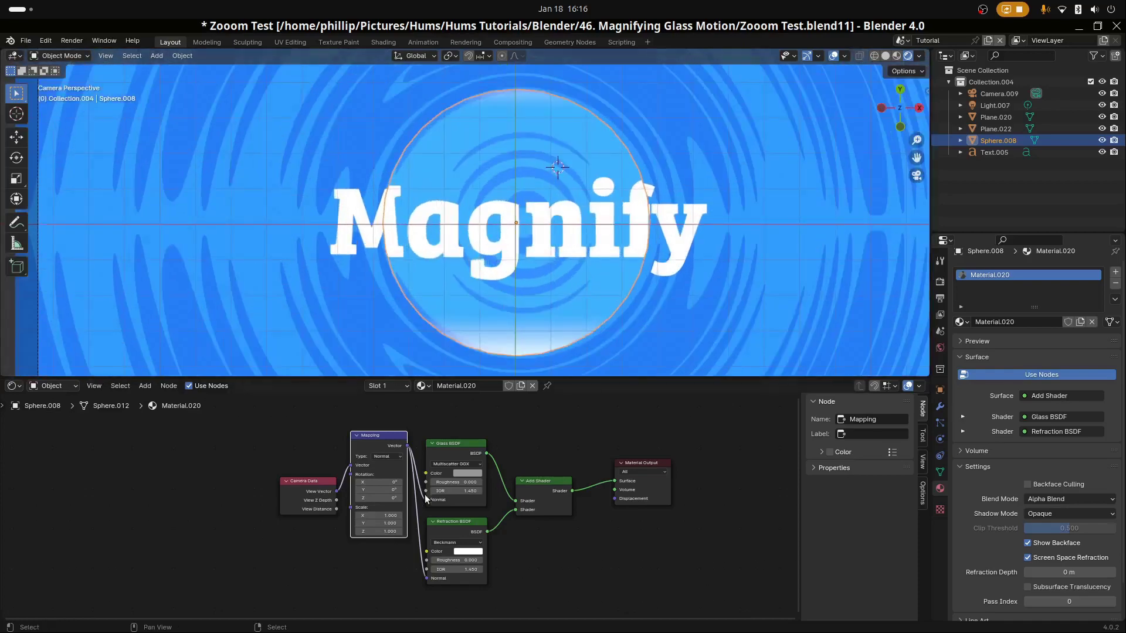
Try the lens without mapped normals by disconnecting the Mapping node from the Glass and Refraction BSDF Normal inputs.
drag(426, 499, 417, 516)
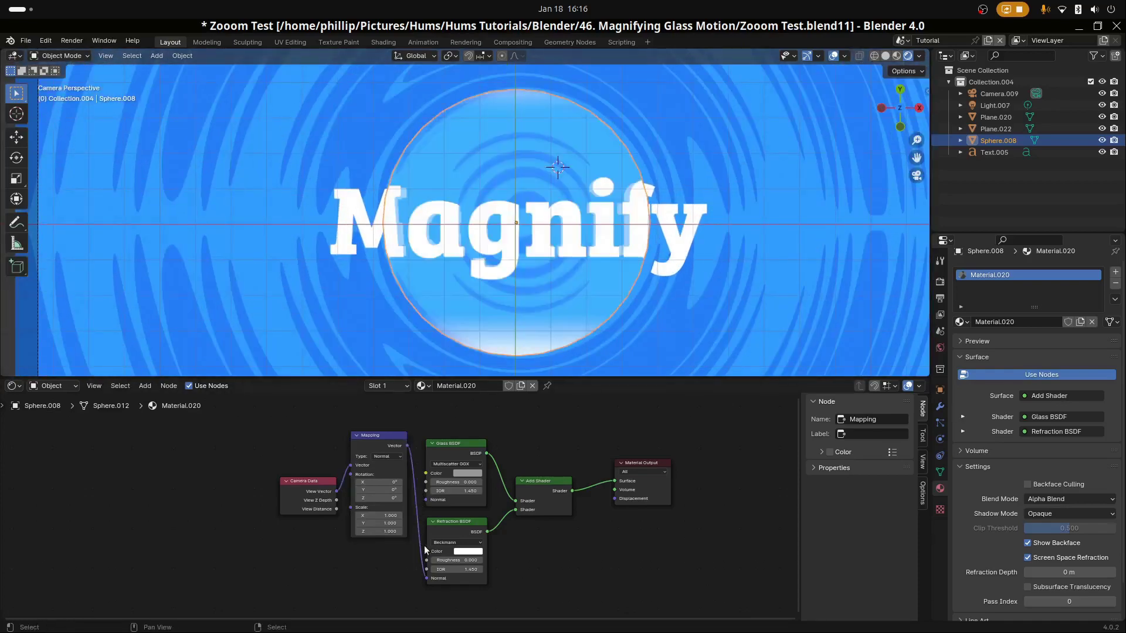
drag(424, 582, 398, 582)
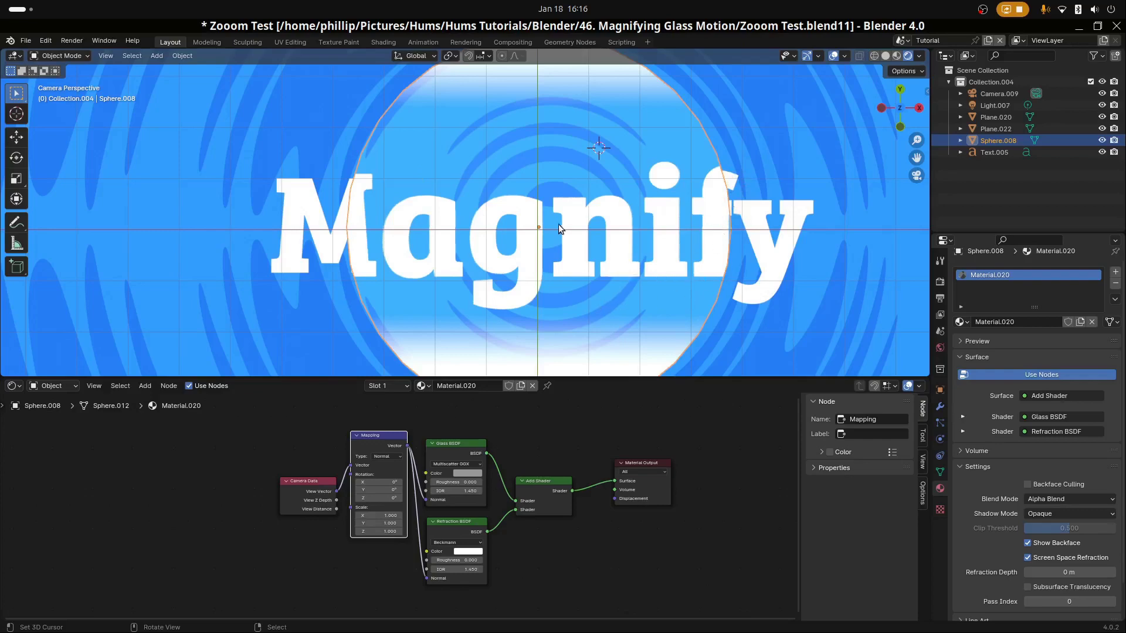
scroll(558, 224, down, 4)
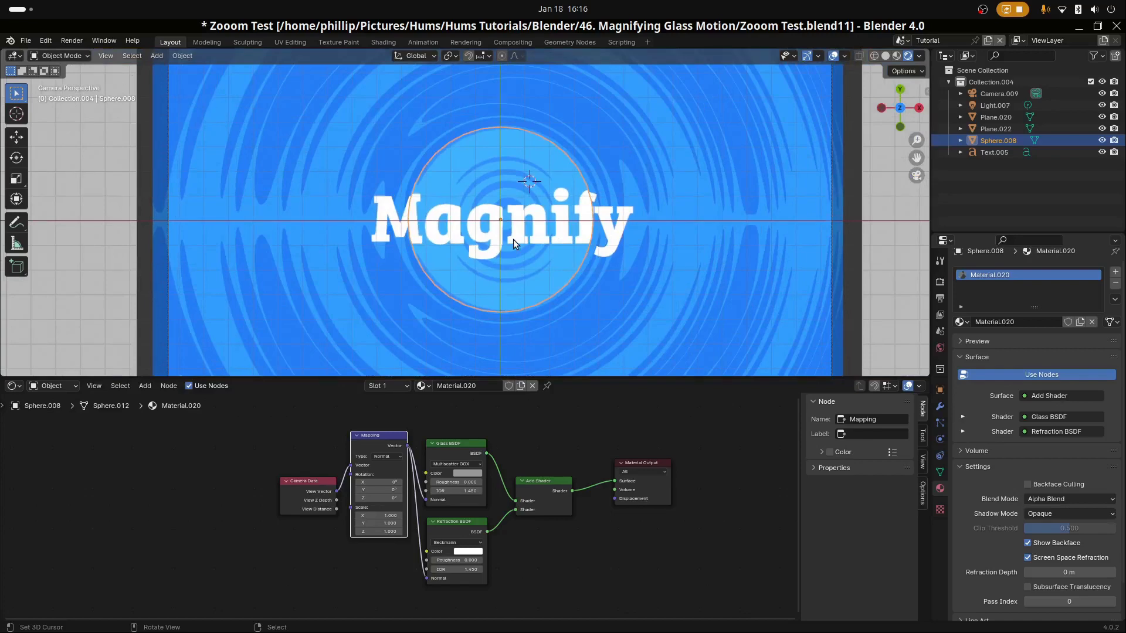
Move the lens sphere along the global Z axis toward the camera so it covers most of the Magnify text.
key(g)
key(z)
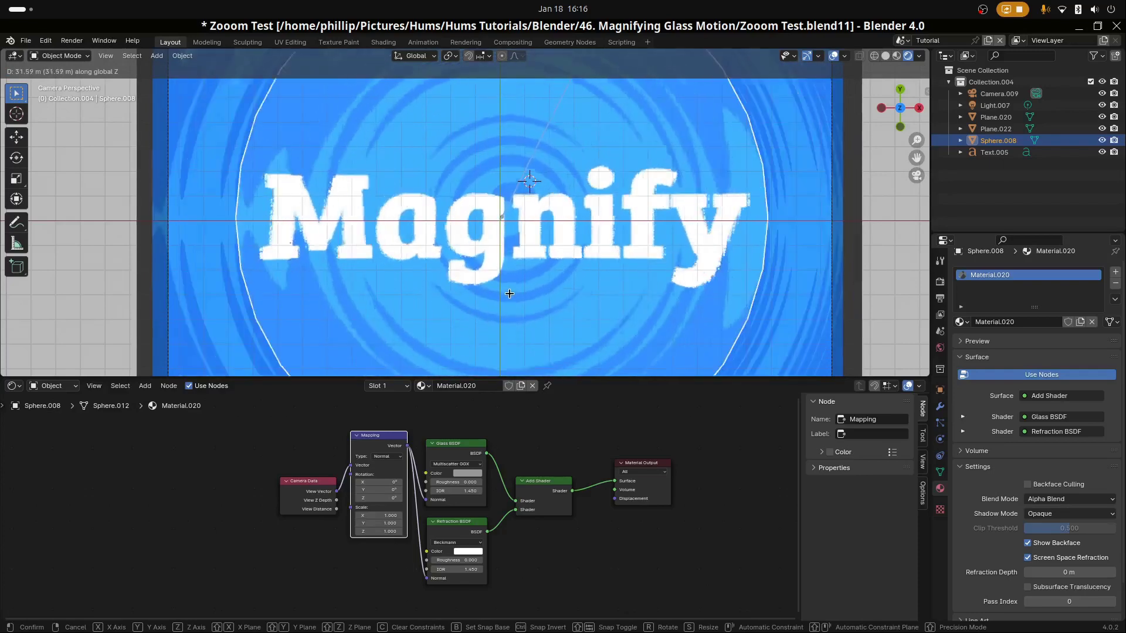
click(507, 287)
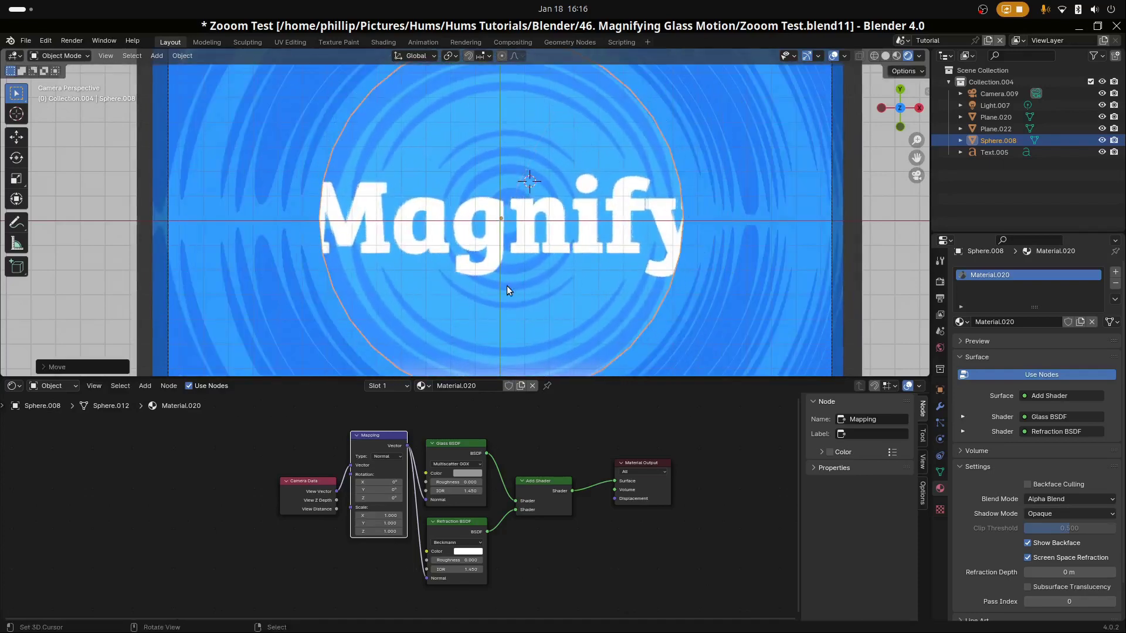
Slide the lens sphere along the X axis over the first letters and back across the last letters to test the magnification.
key(g)
key(x)
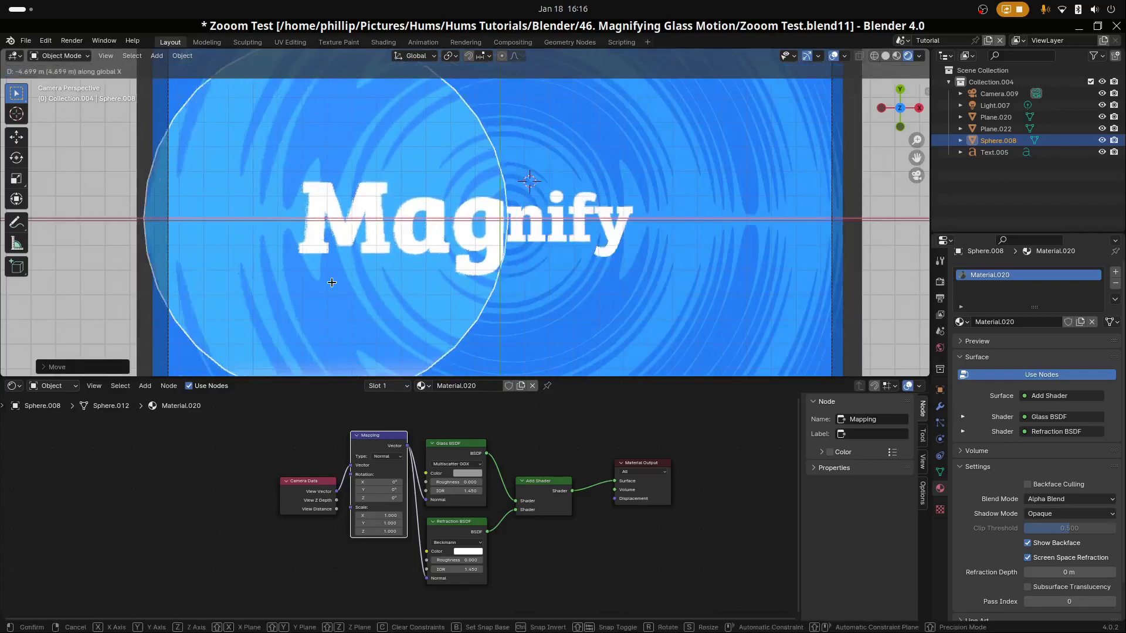
click(300, 283)
scroll(402, 264, up, 2)
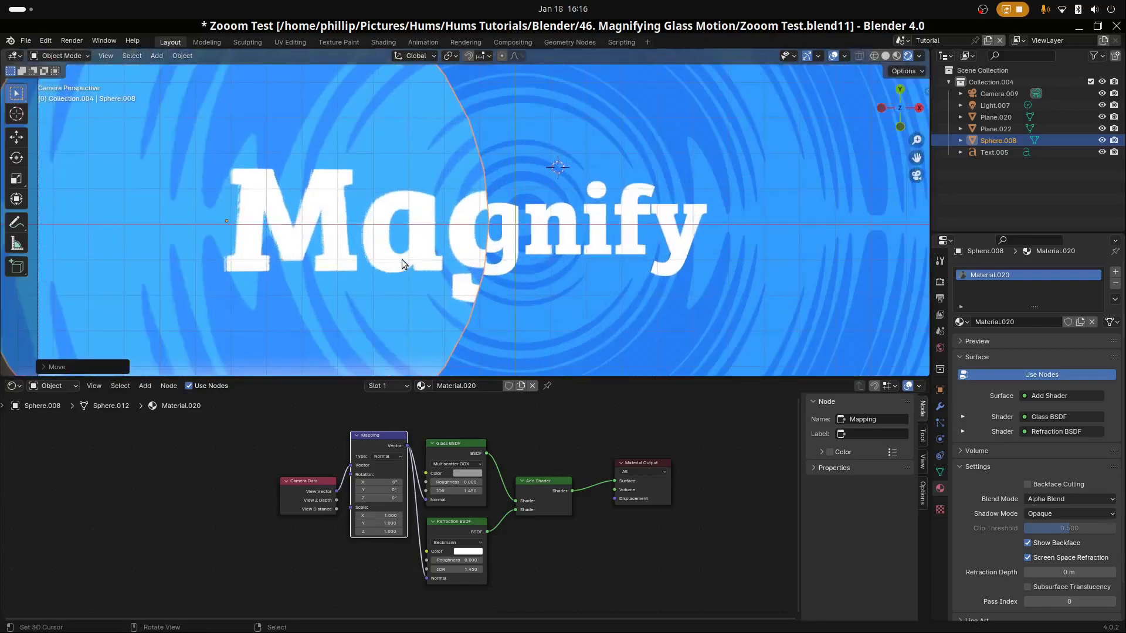
scroll(402, 263, down, 3)
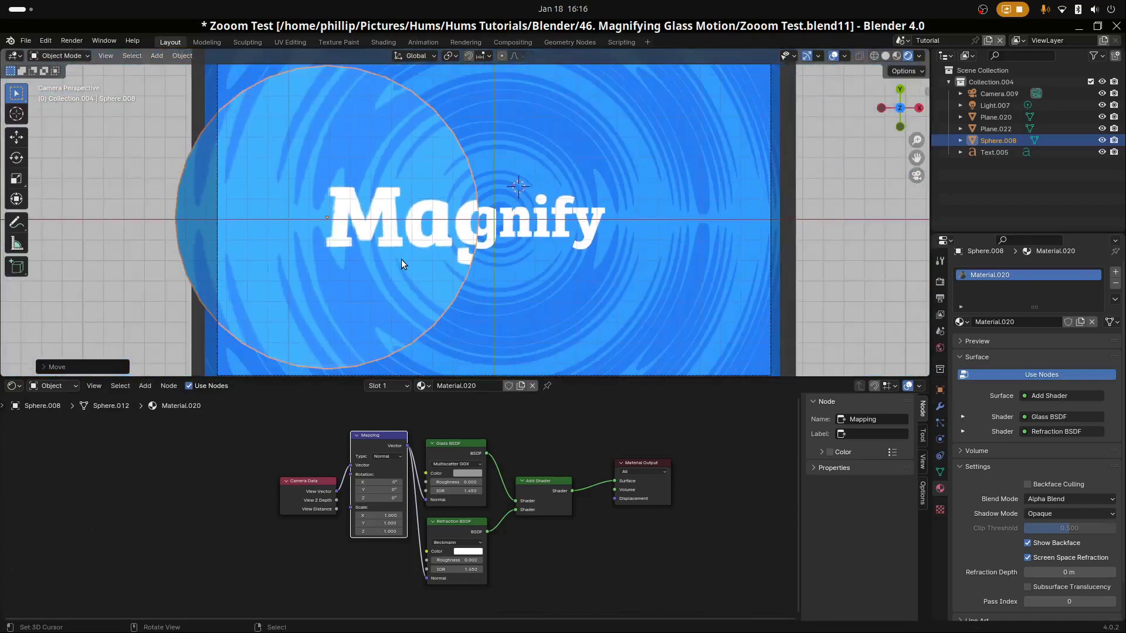
key(g)
key(x)
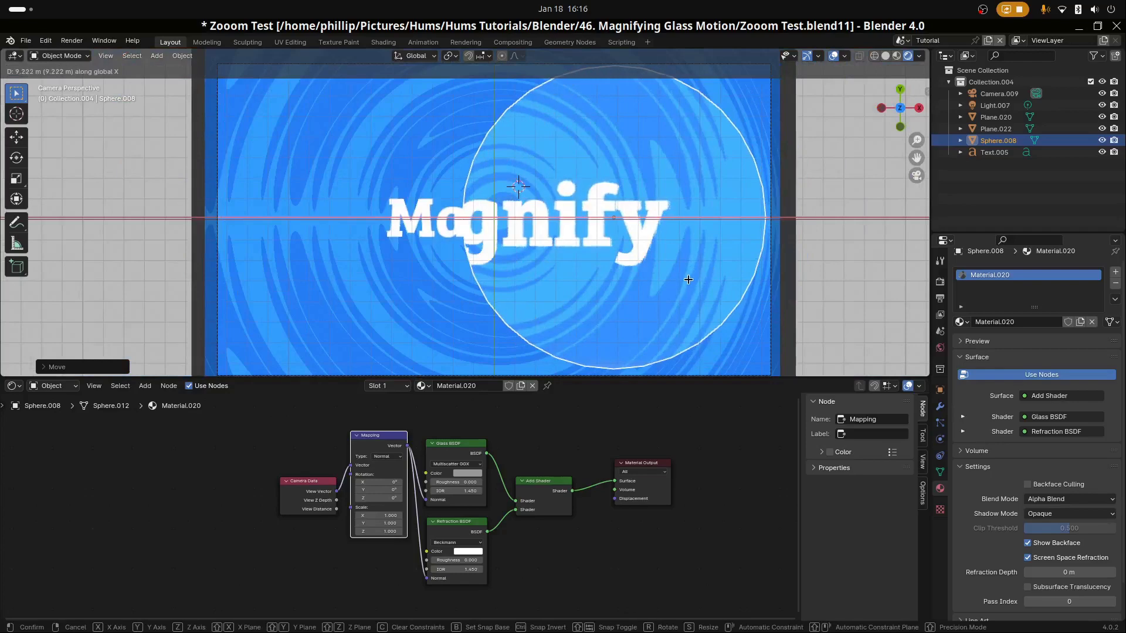
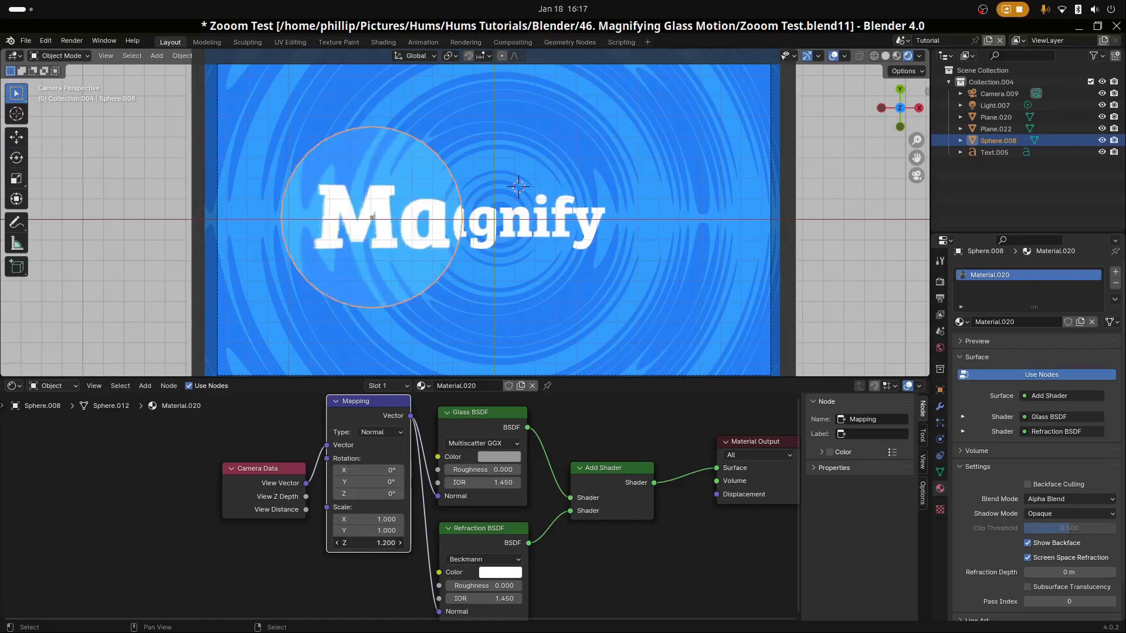
Try changing the Mapping node's rotation, and reset its Y rotation to 0°.
drag(369, 469, 410, 494)
key(BackSpace)
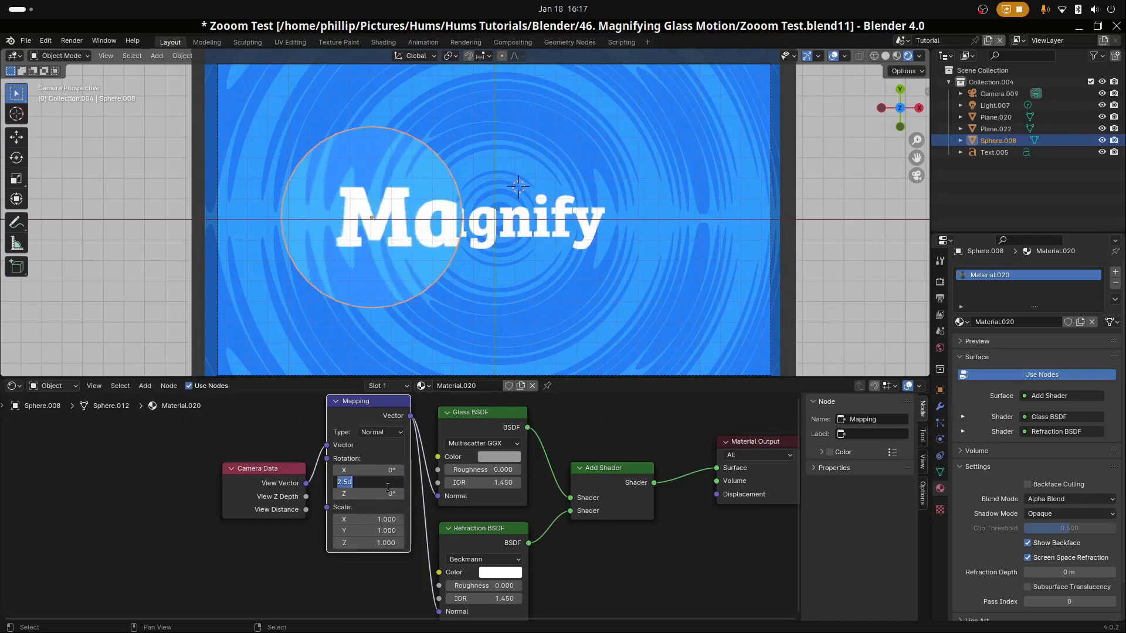
key(Return)
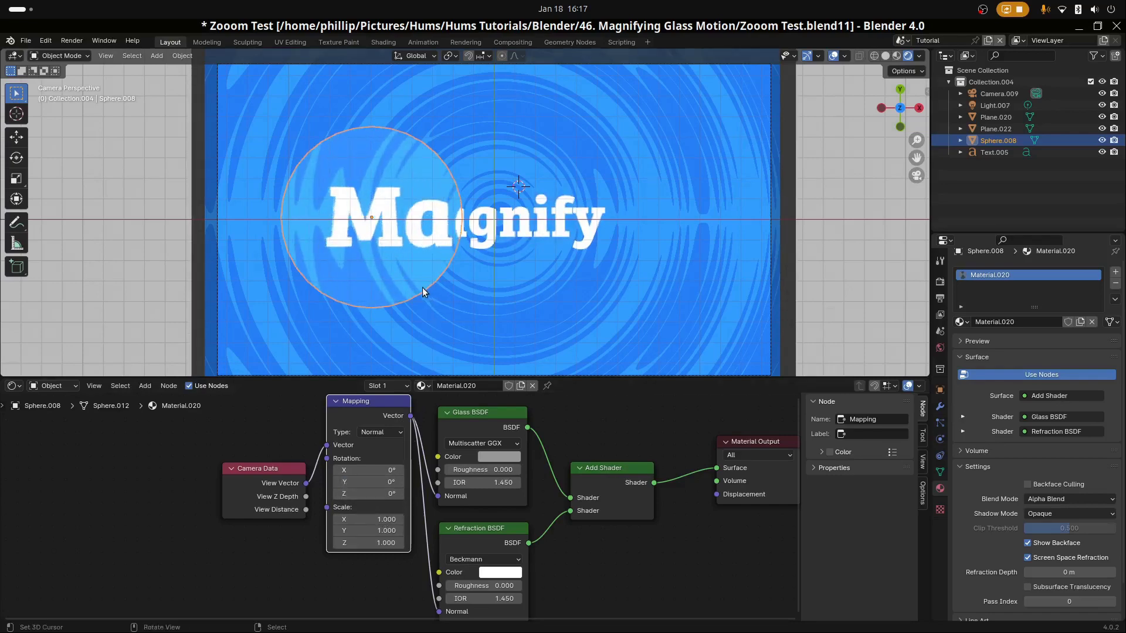
key(s)
key(z)
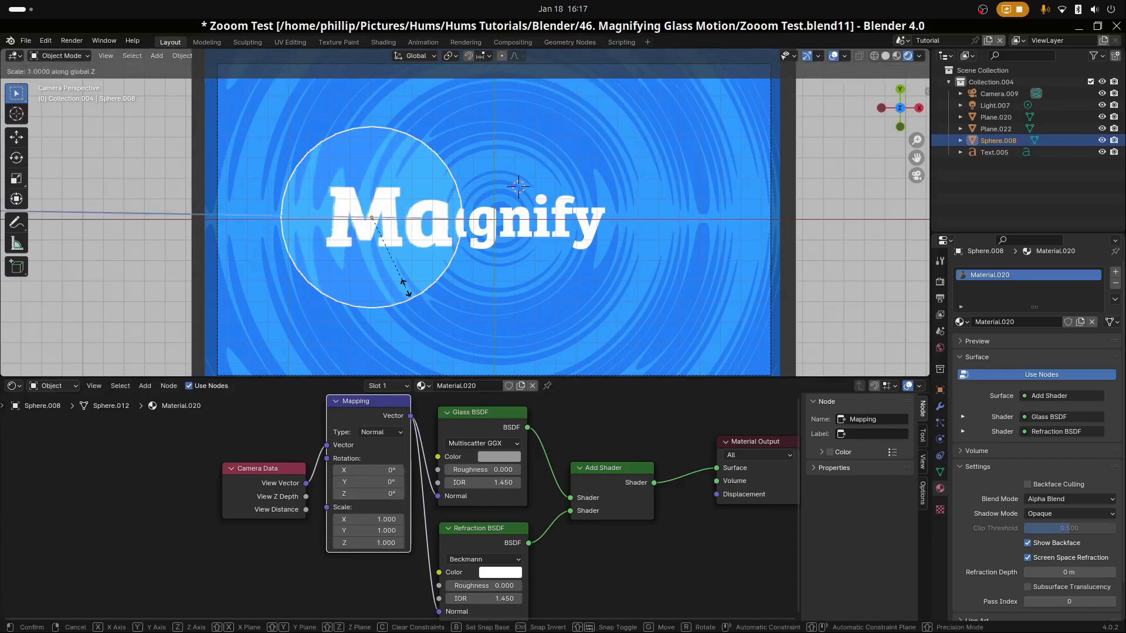
key(y)
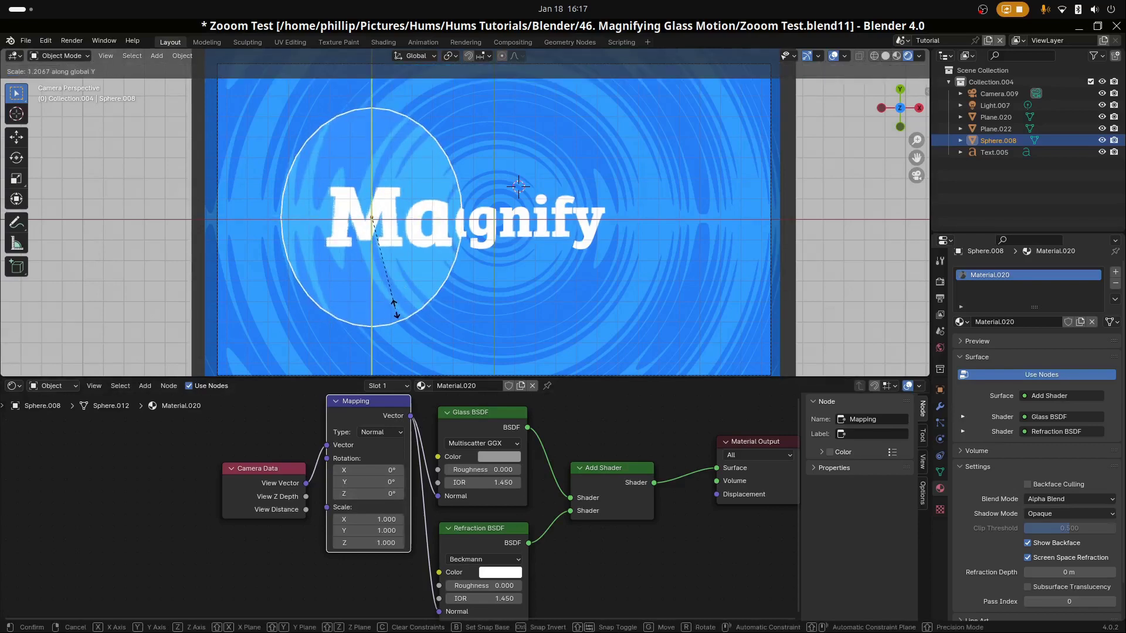
right_click(403, 318)
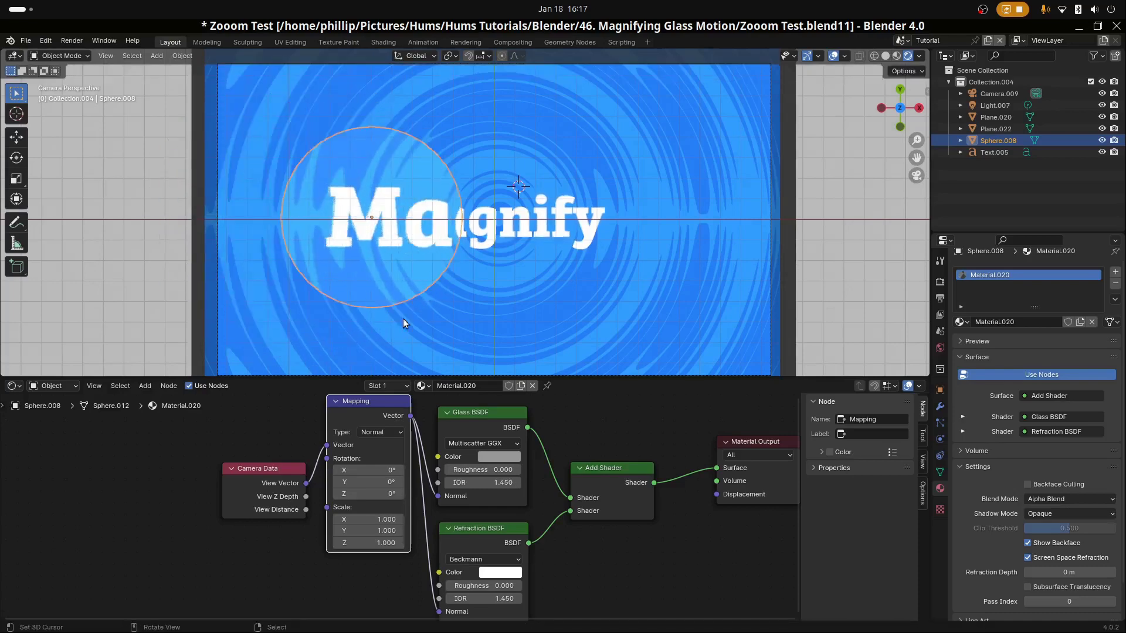
Try stretching the lens sphere along the global Z axis with two successive scalings.
key(s)
key(z)
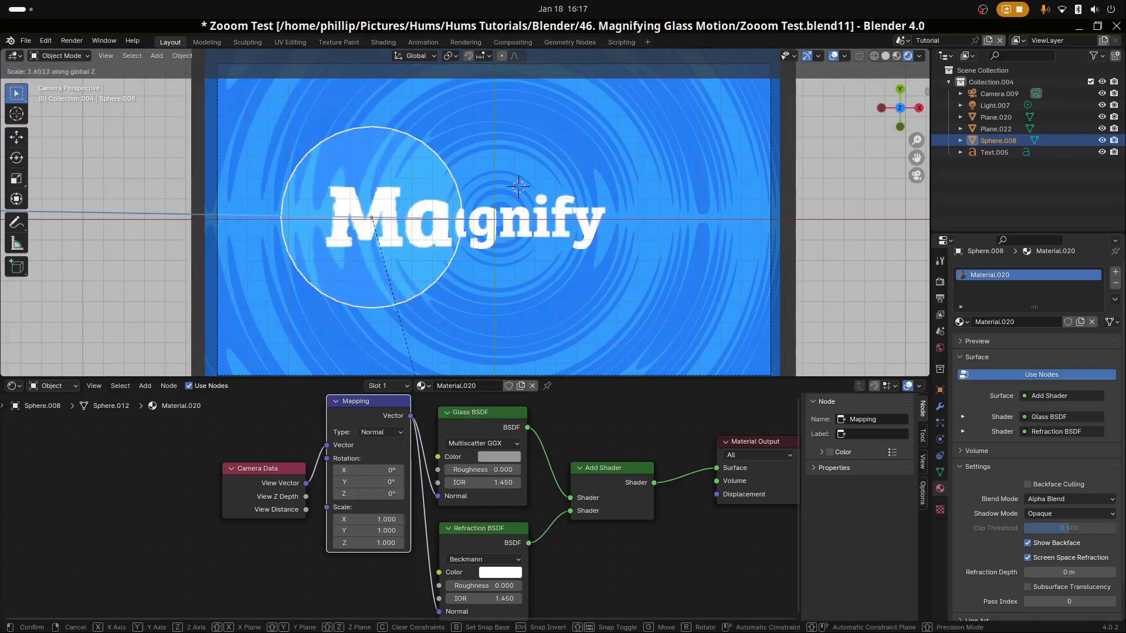
click(681, 392)
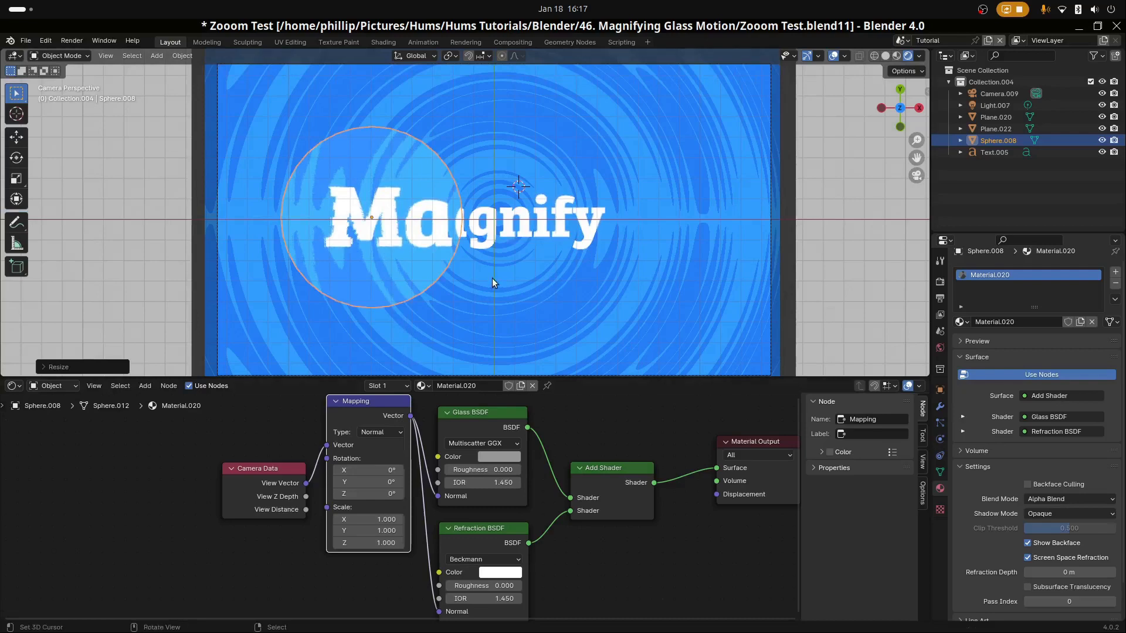
key(z)
key(s)
key(z)
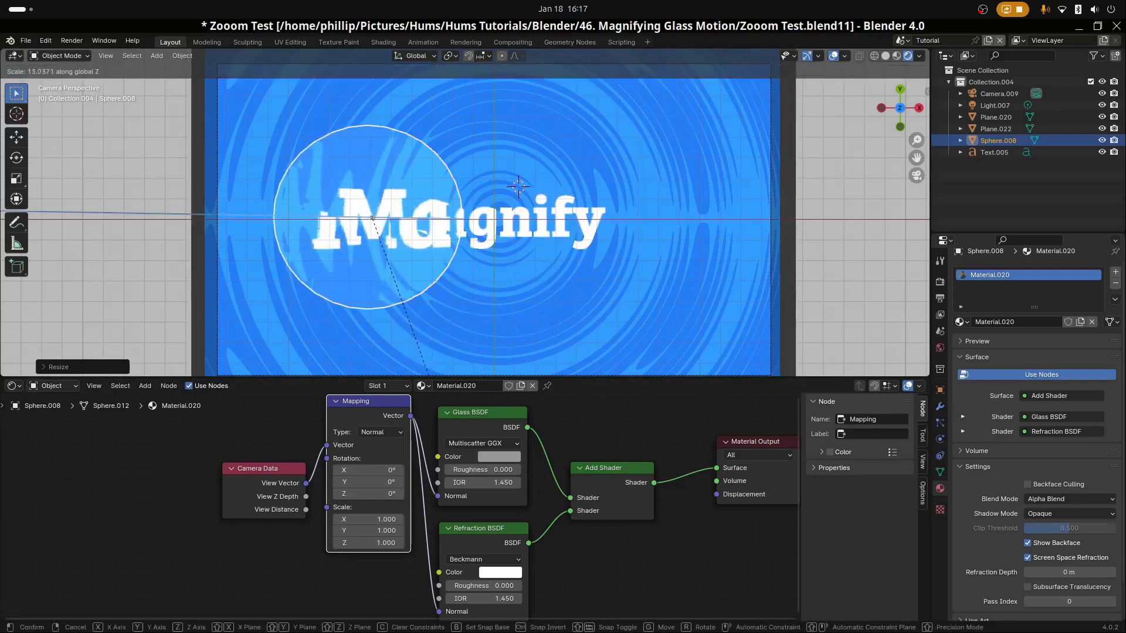
click(365, 249)
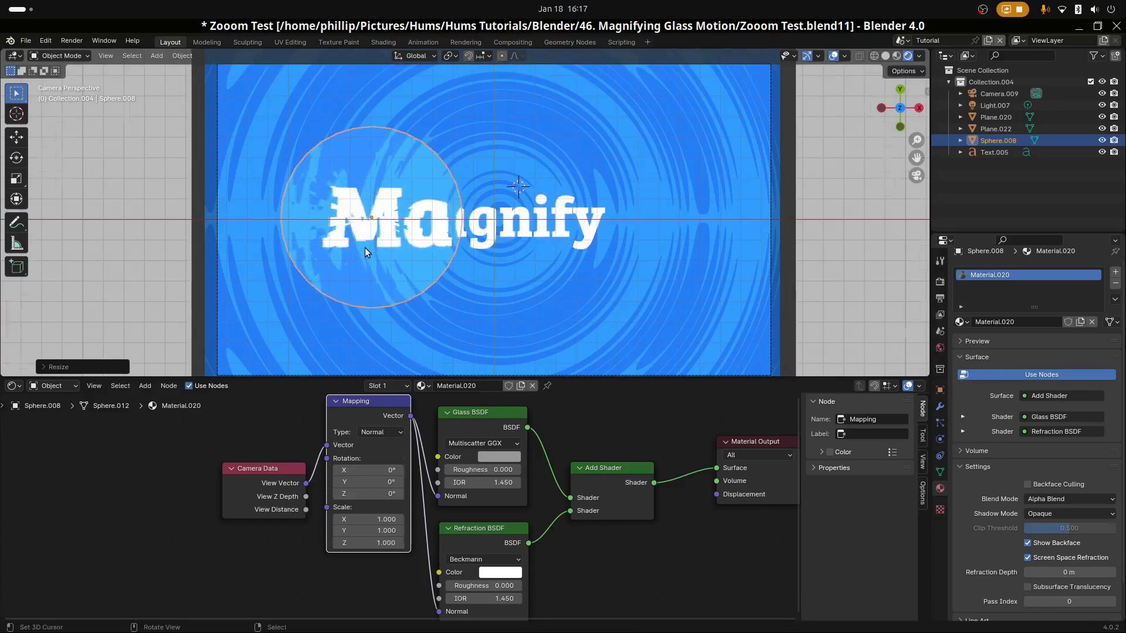
Slide the lens sphere along X toward the middle of the text and try stretching it further along Z.
scroll(355, 245, up, 3)
key(g)
key(x)
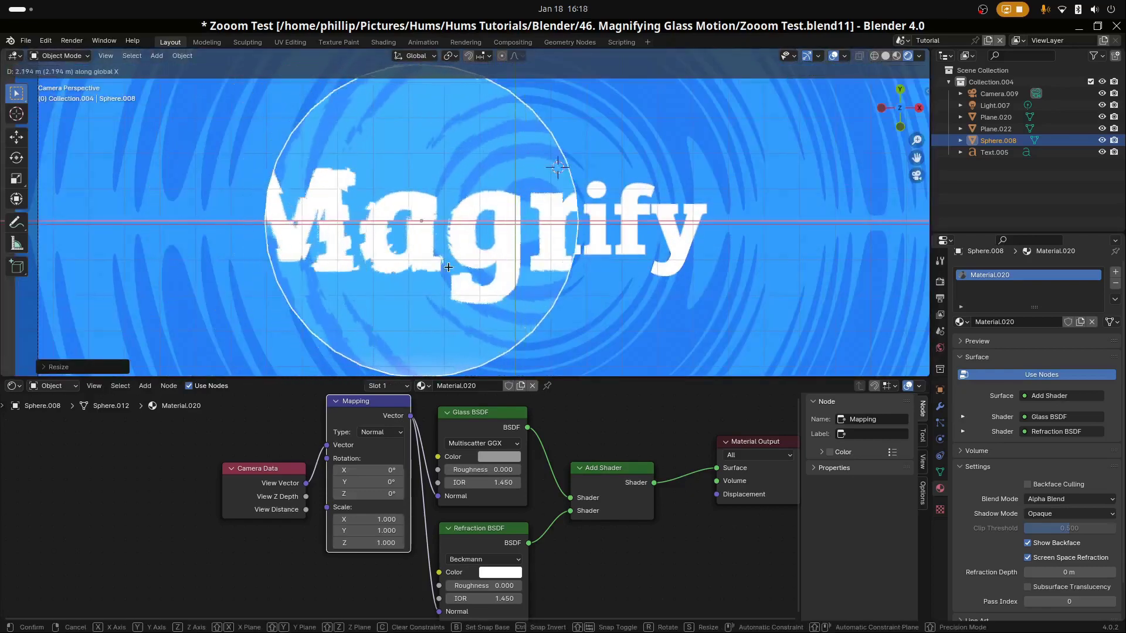
click(500, 273)
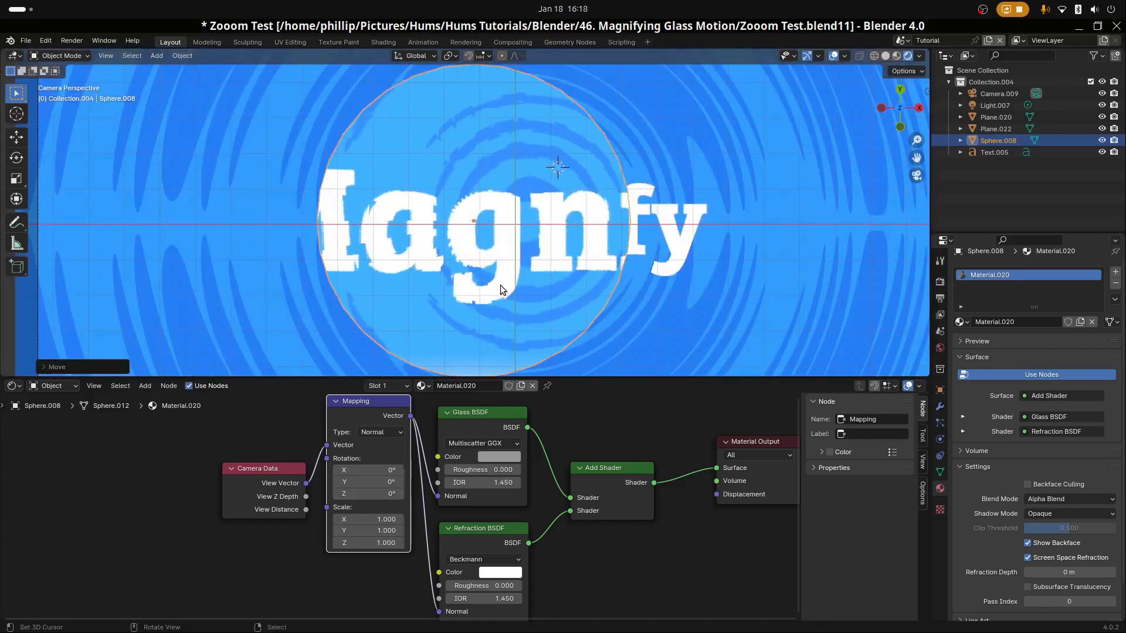
key(s)
key(z)
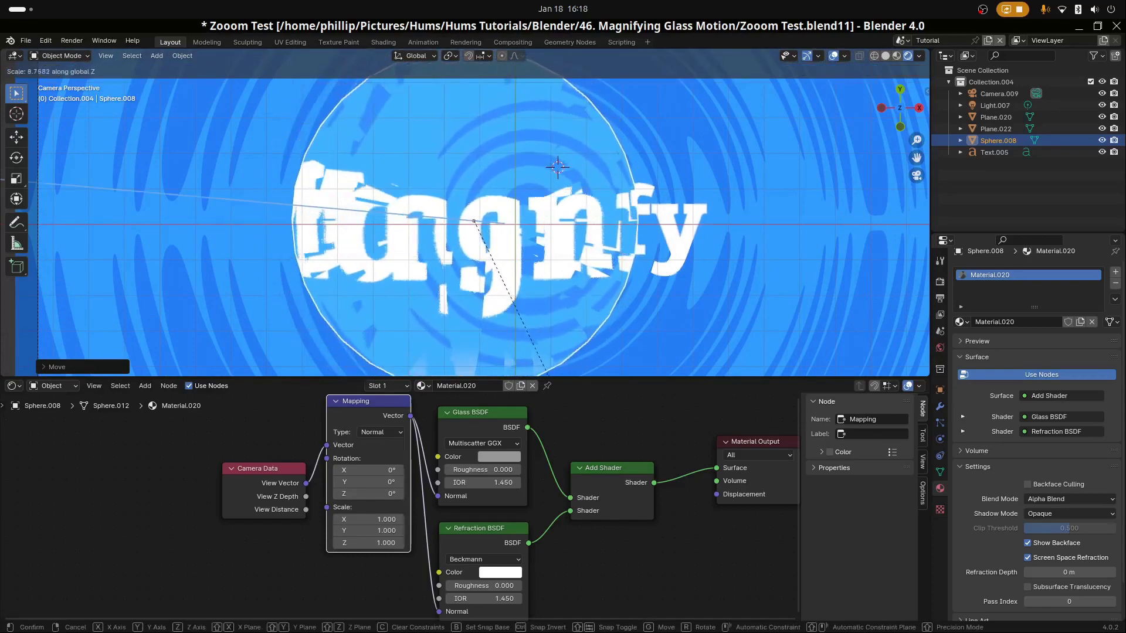
click(585, 177)
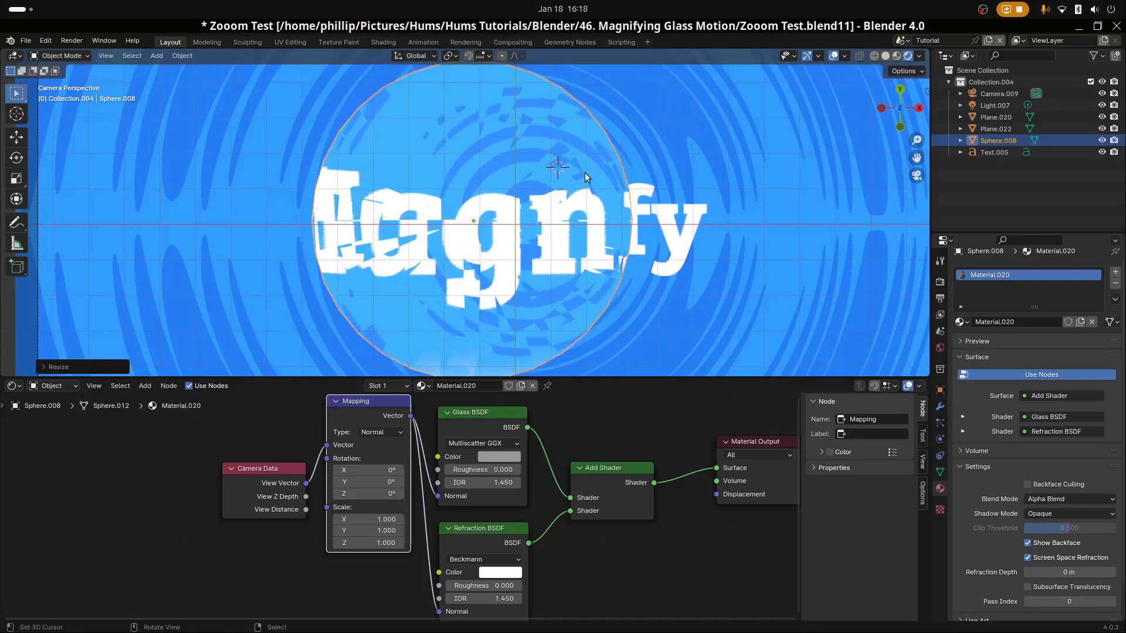
Try a Mapping Z scale of 1.600 with the lens centered on the text along X, and undo the scale, move and stretch tests.
mouse_move(369, 543)
mouse_down()
mouse_move(405, 543)
mouse_move(378, 543)
mouse_up()
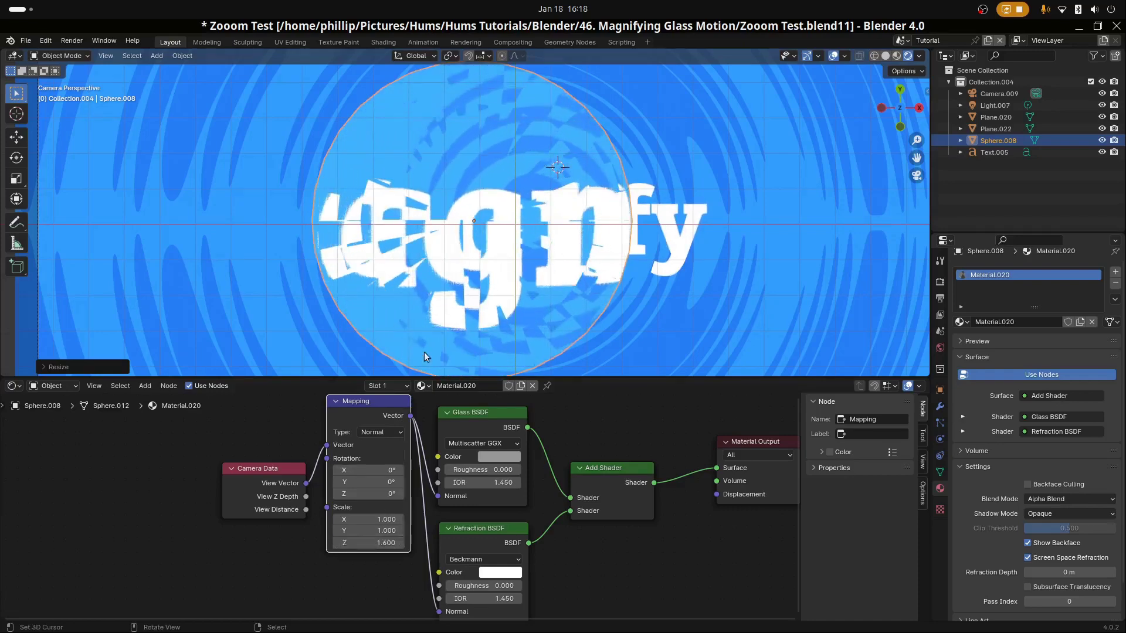
key(g)
key(x)
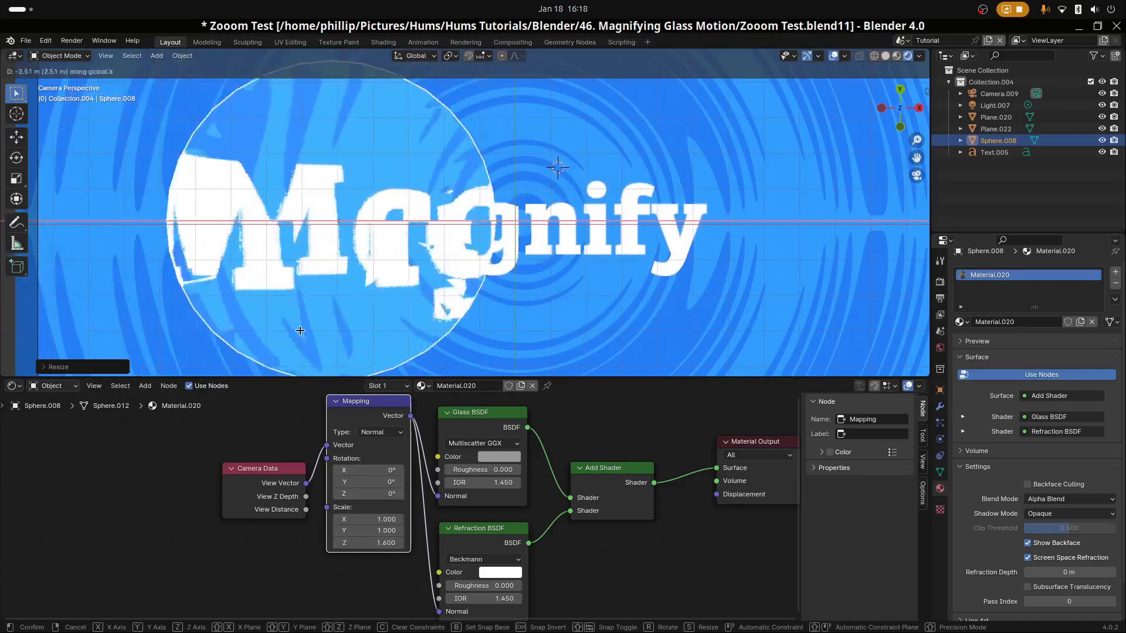
click(479, 288)
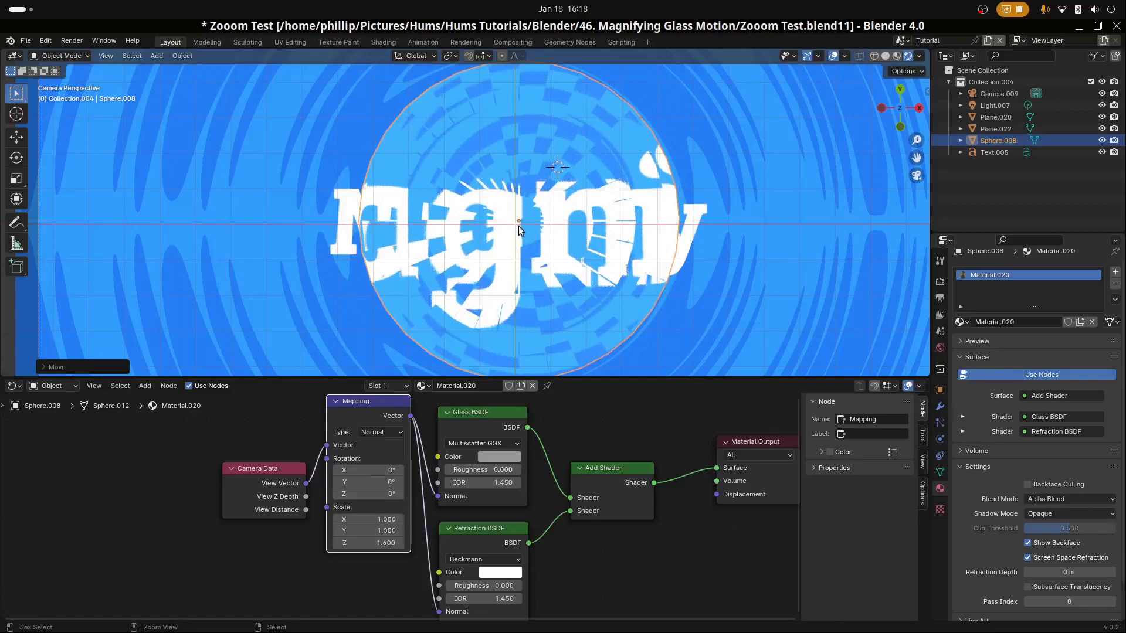
key(space)
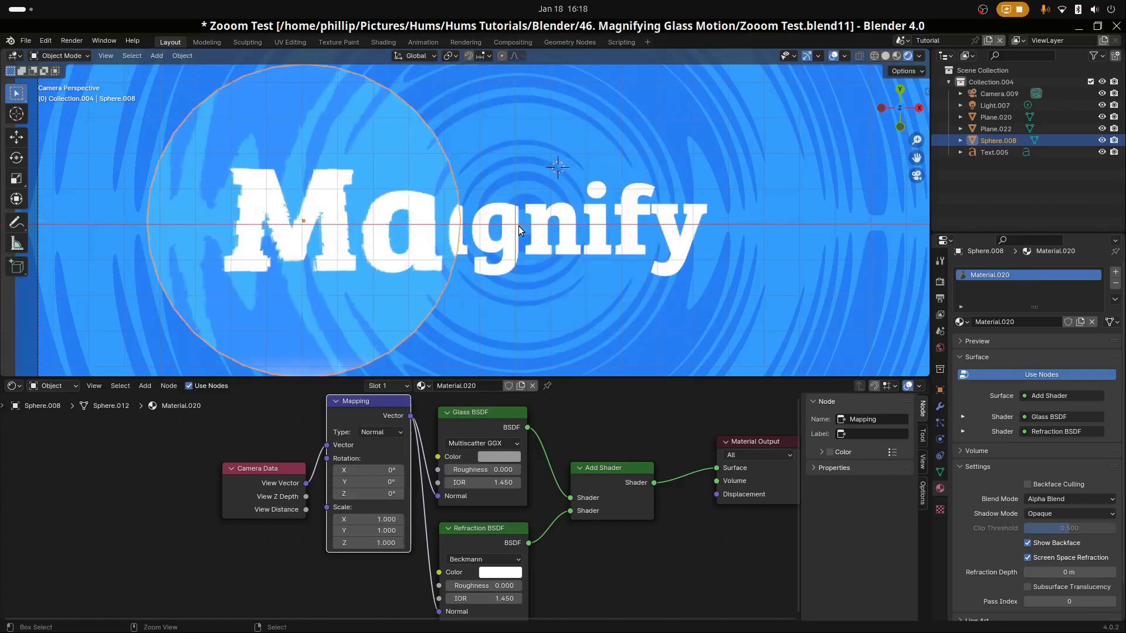
scroll(519, 226, down, 4)
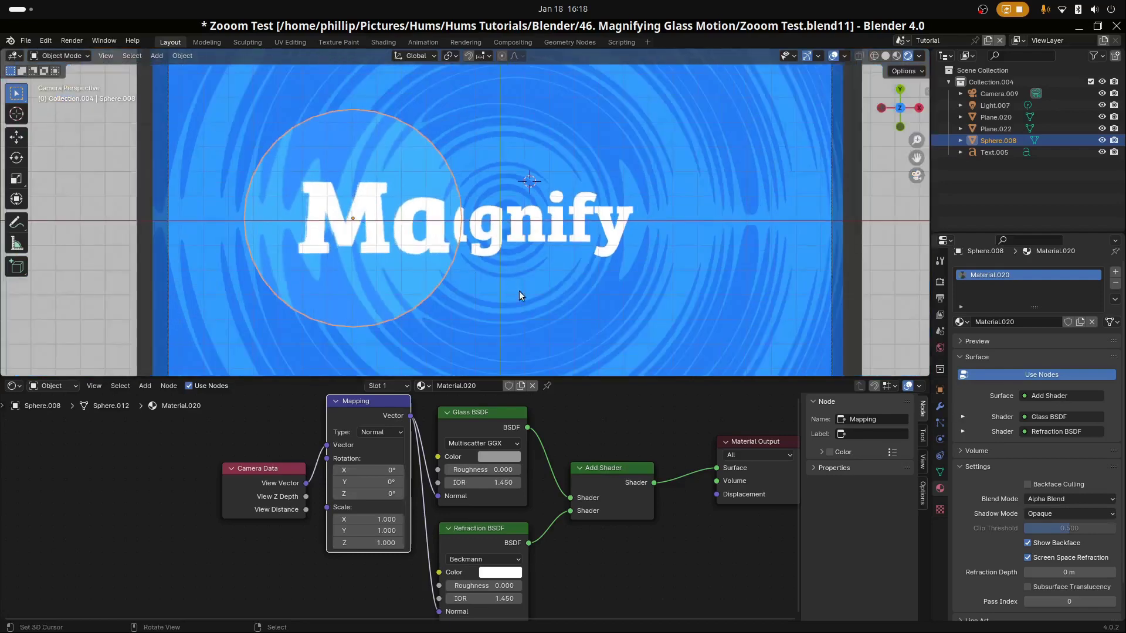
Scale the lens sphere down slightly and move it along X over the second half of the Magnify text.
key(s)
click(472, 278)
key(g)
key(x)
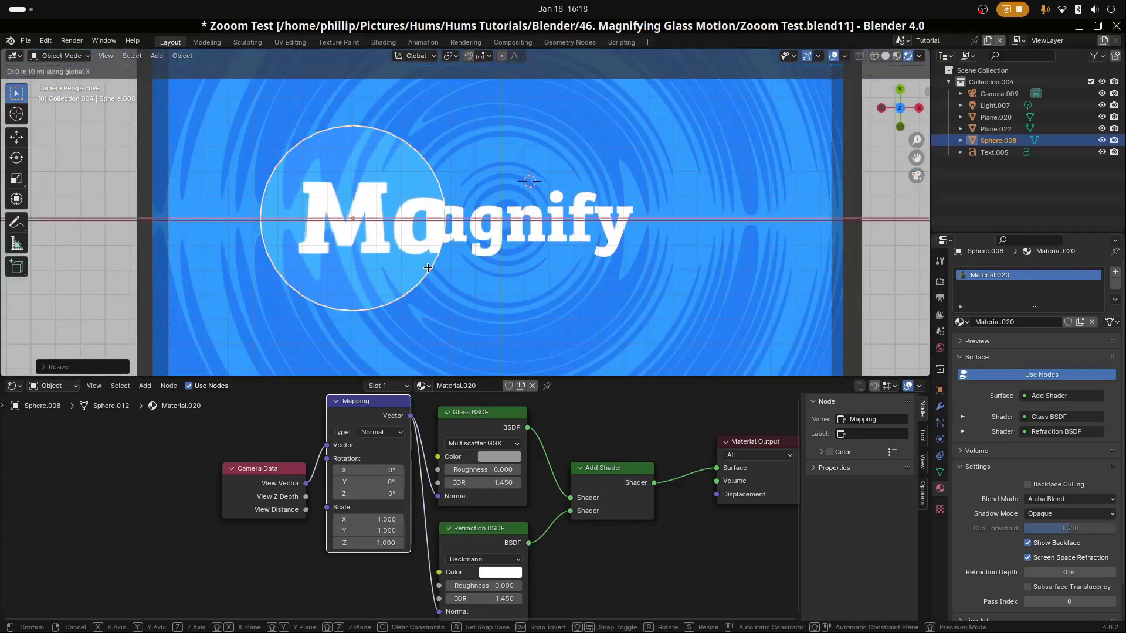
click(585, 286)
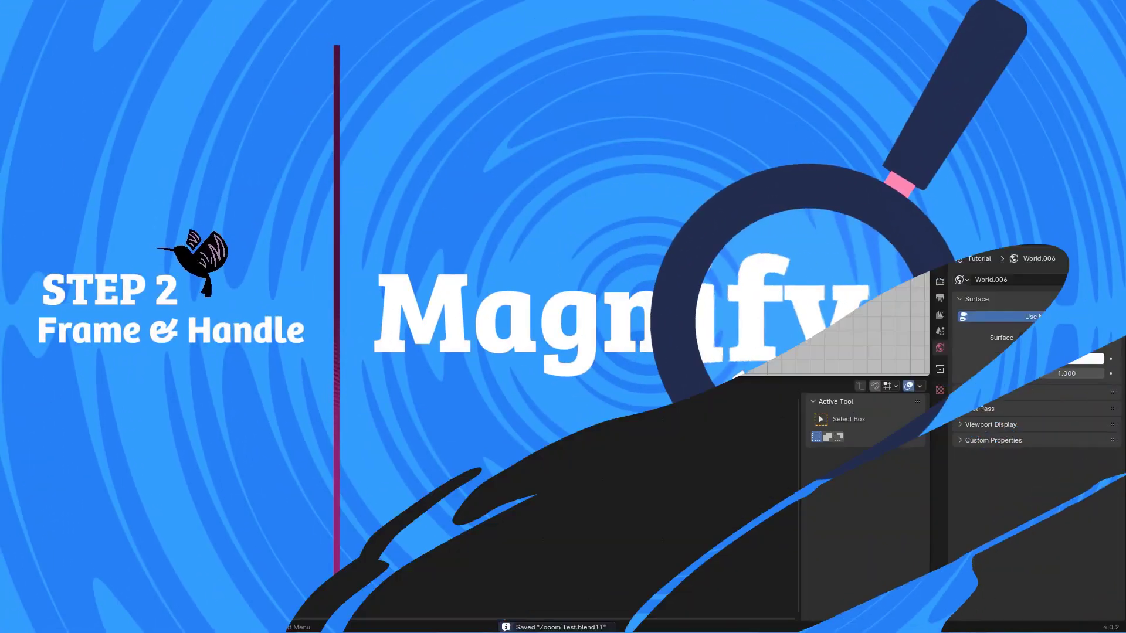
Enlarge the 3D viewport against the shader editor and maximize it to fill the window.
scroll(389, 246, up, 1)
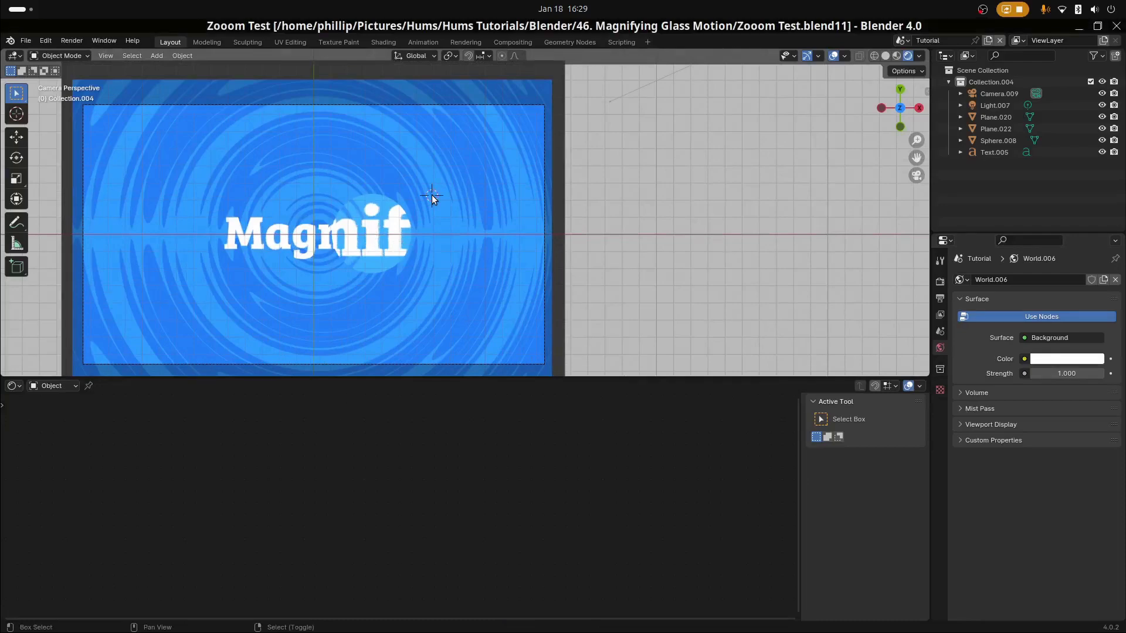
key(shift+a)
drag(255, 380, 264, 522)
scroll(311, 436, up, 2)
scroll(311, 435, down, 2)
shift+middle_drag(316, 413, 447, 383)
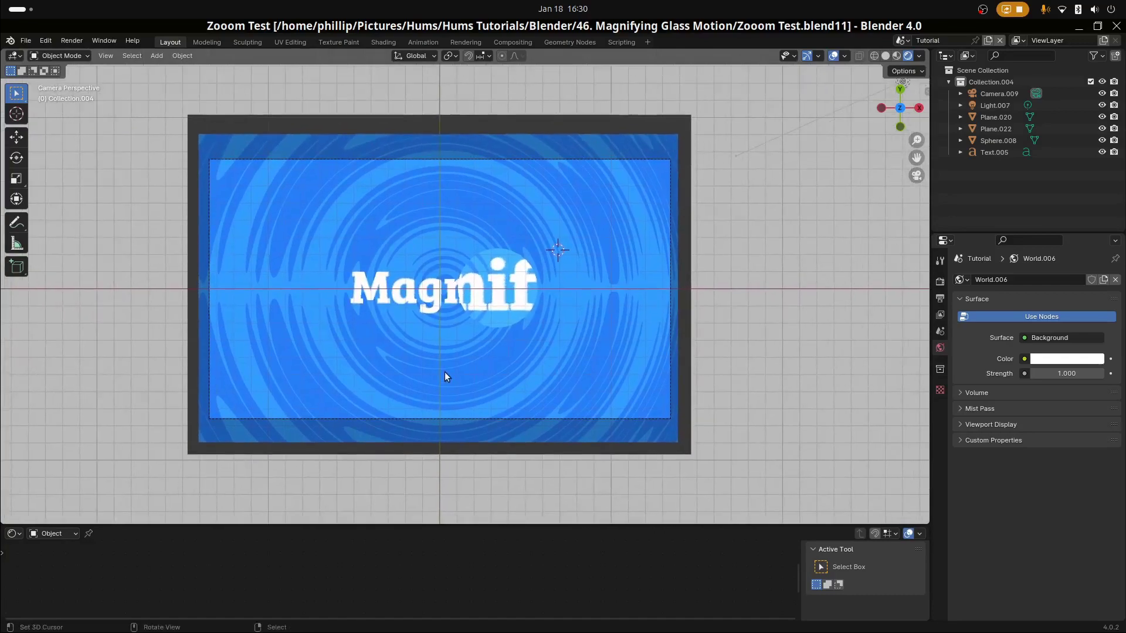
key(ctrl+space)
shift+middle_drag(618, 368, 586, 360)
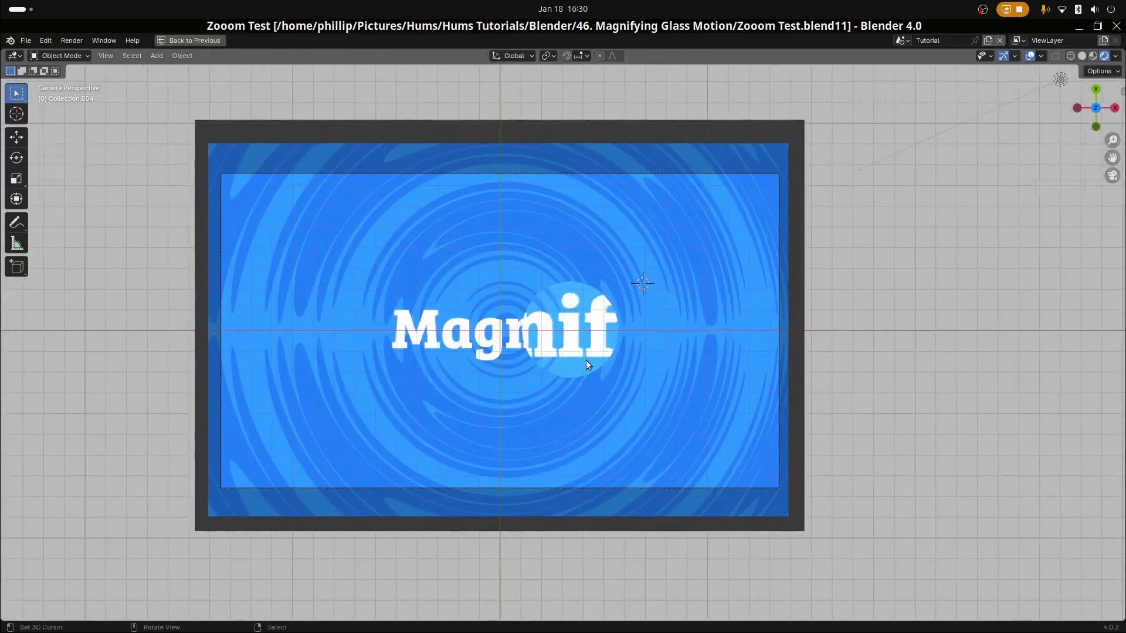
scroll(586, 360, up, 3)
scroll(586, 360, down, 2)
Add a mesh circle with 64 vertices and a 1 m radius at the 3D cursor.
click(586, 370)
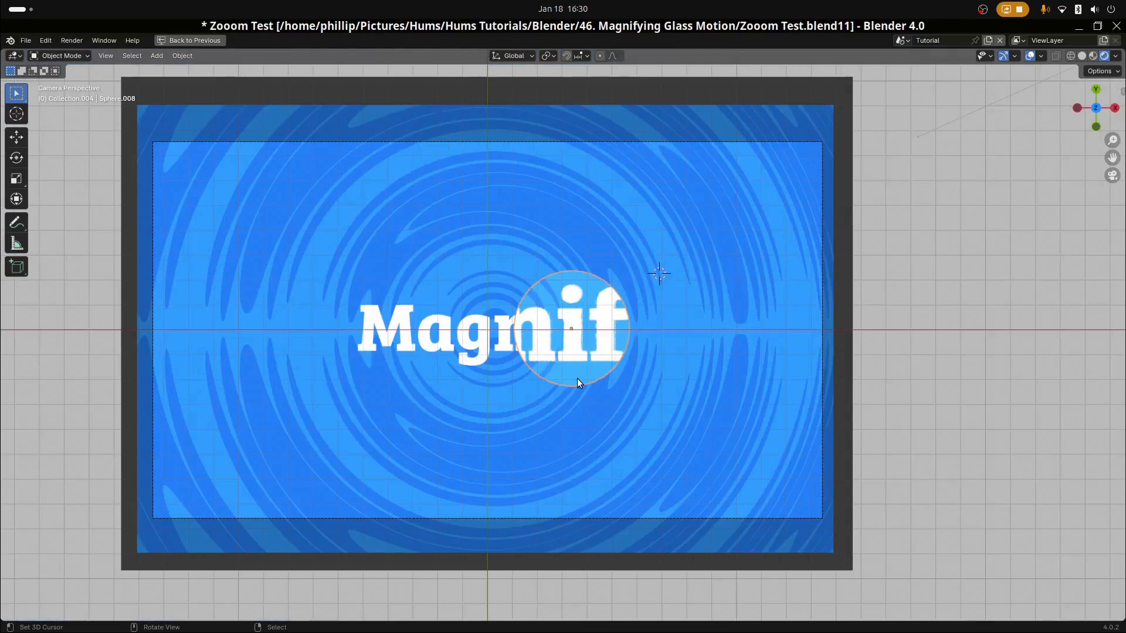
key(i)
click(542, 354)
key(shift+a)
mouse_move(563, 307)
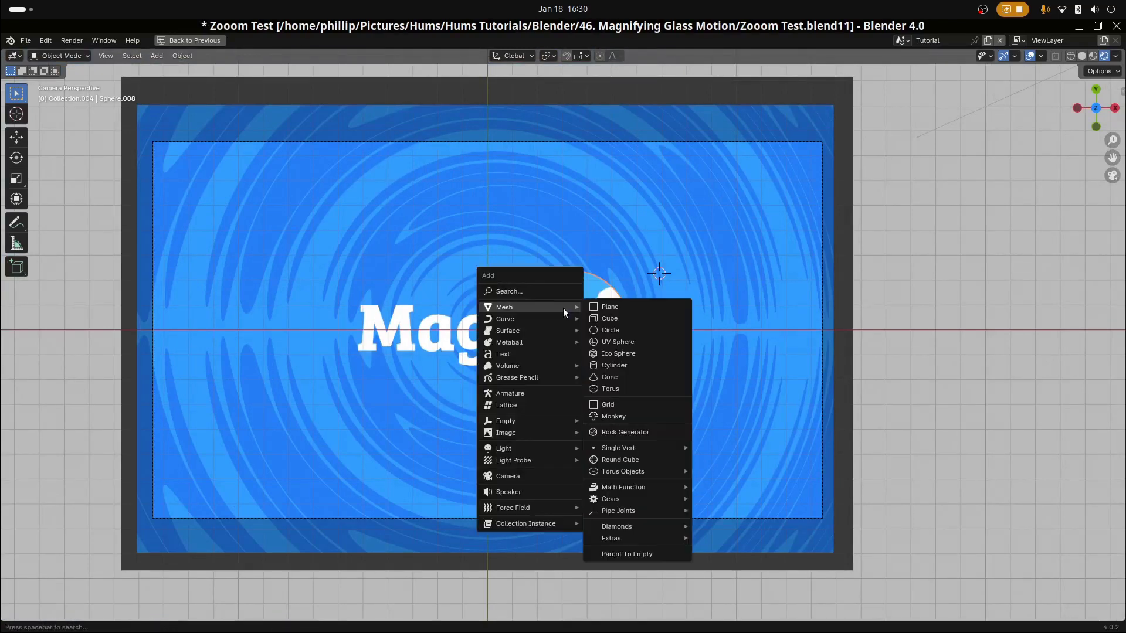
click(620, 332)
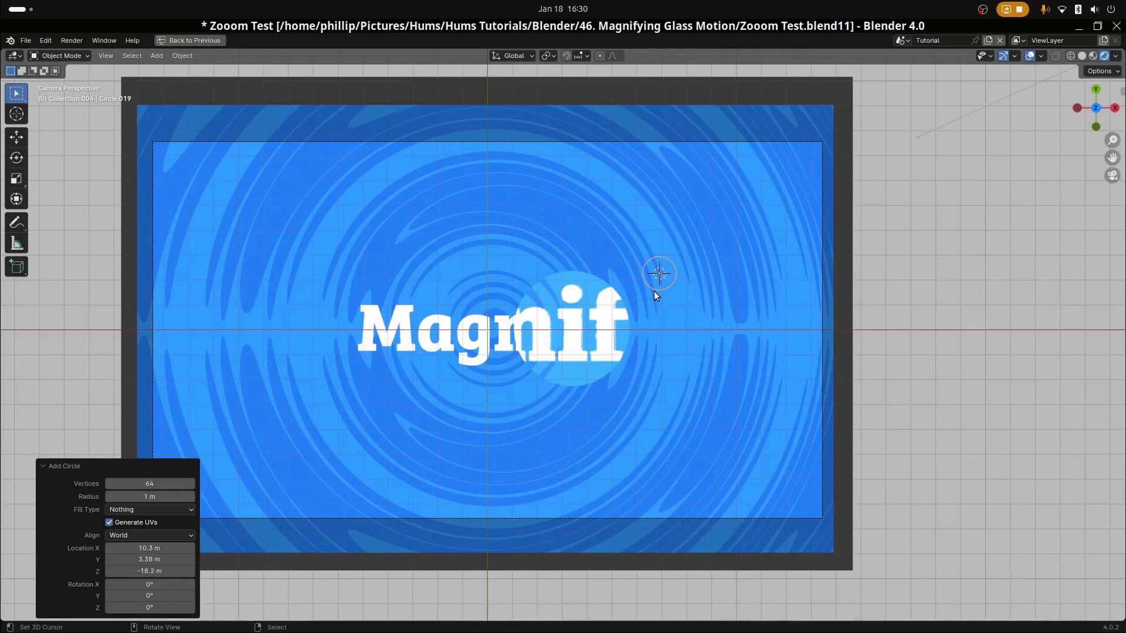
key(Tab)
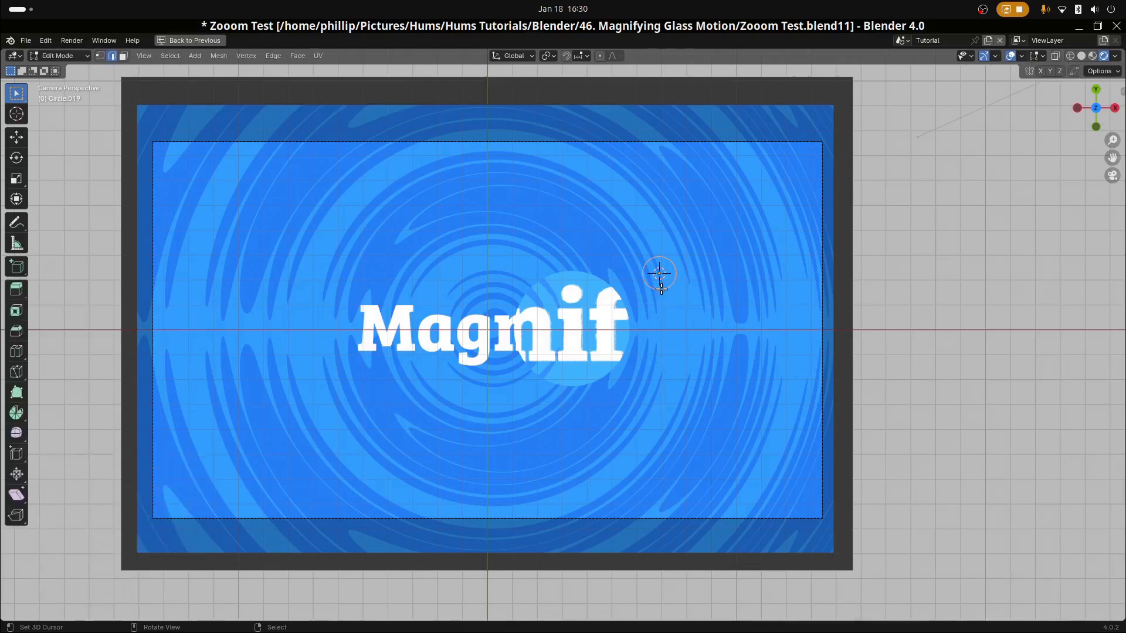
scroll(696, 300, up, 2)
shift+middle_drag(695, 301, 439, 335)
scroll(452, 323, up, 2)
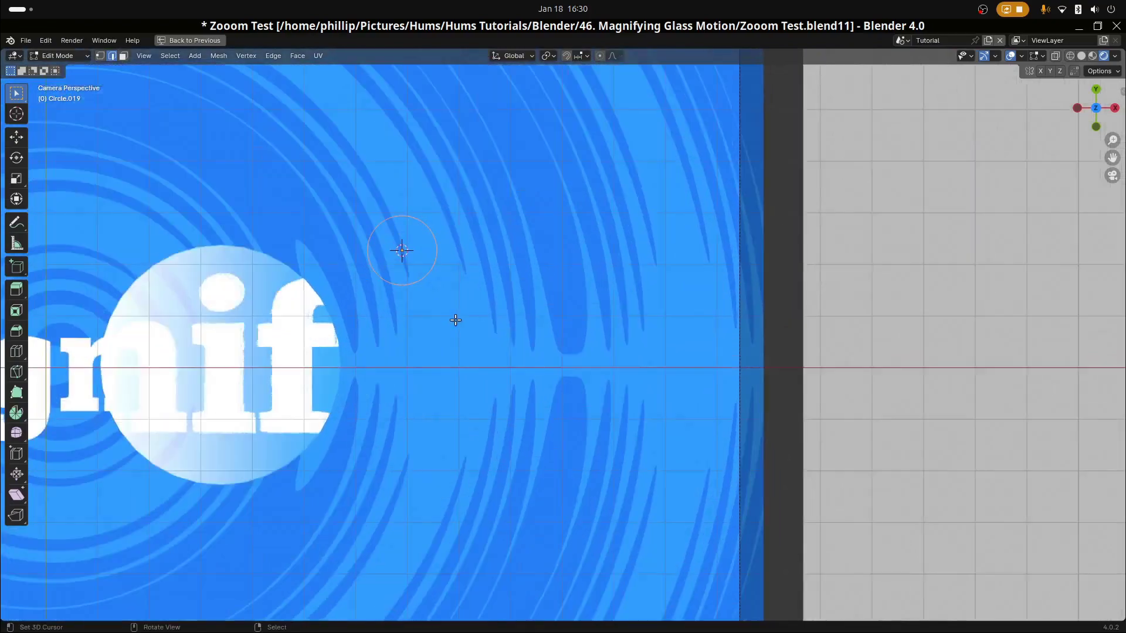
key(Tab)
scroll(422, 291, down, 4)
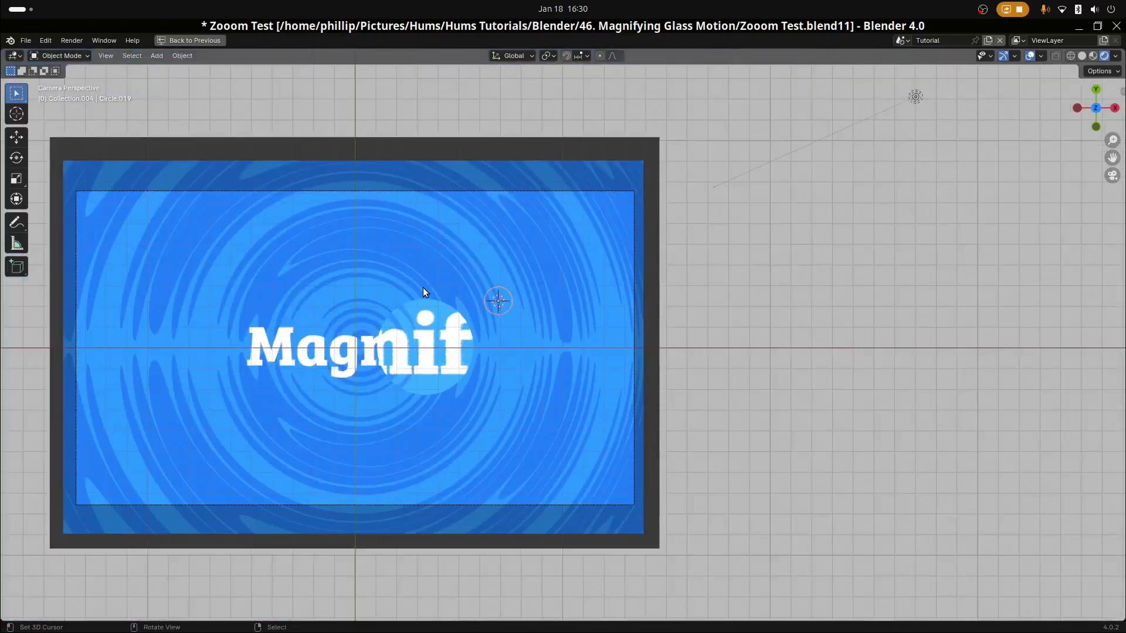
key(Tab)
key(s)
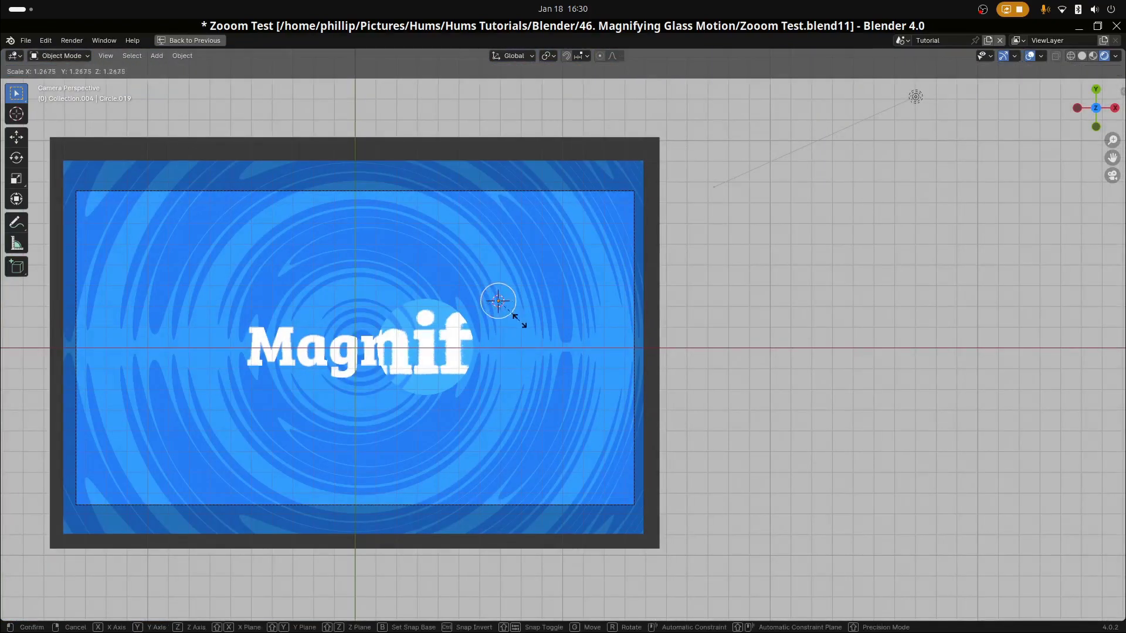
click(546, 352)
key(Tab)
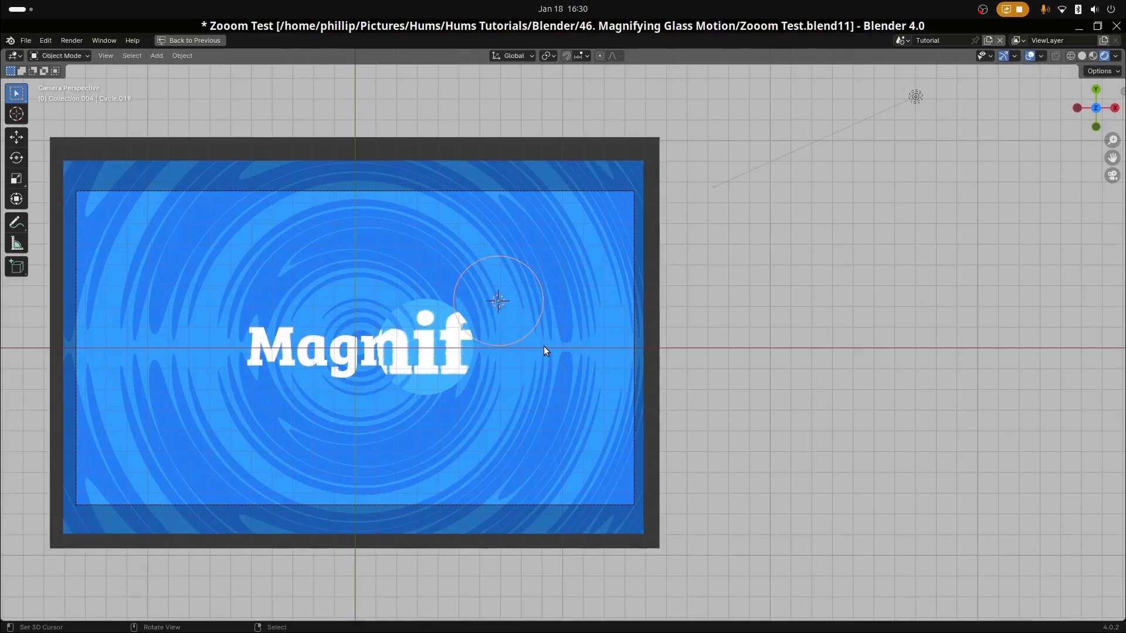
Replace the circle with a new 64-vertex mesh circle of 1 m radius and scale it to somewhat more than twice its size.
key(Delete)
key(shift+a)
mouse_move(543, 346)
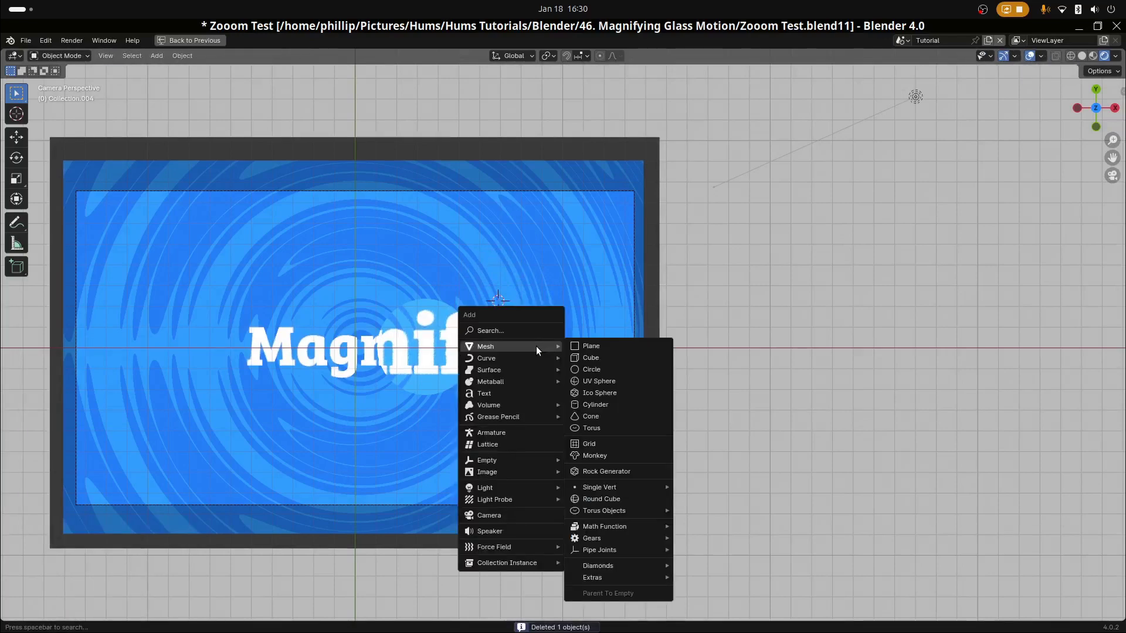
click(591, 368)
key(s)
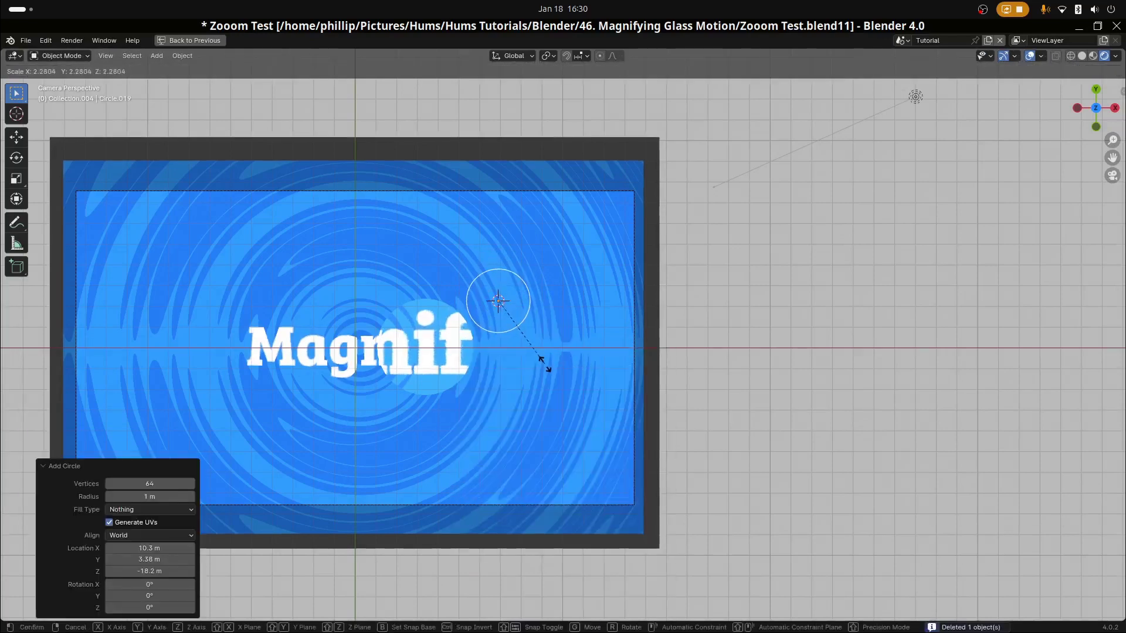
click(446, 299)
Extrude the circle's vertices inward at a scale of about 0.784 to form a flat ring.
key(Tab)
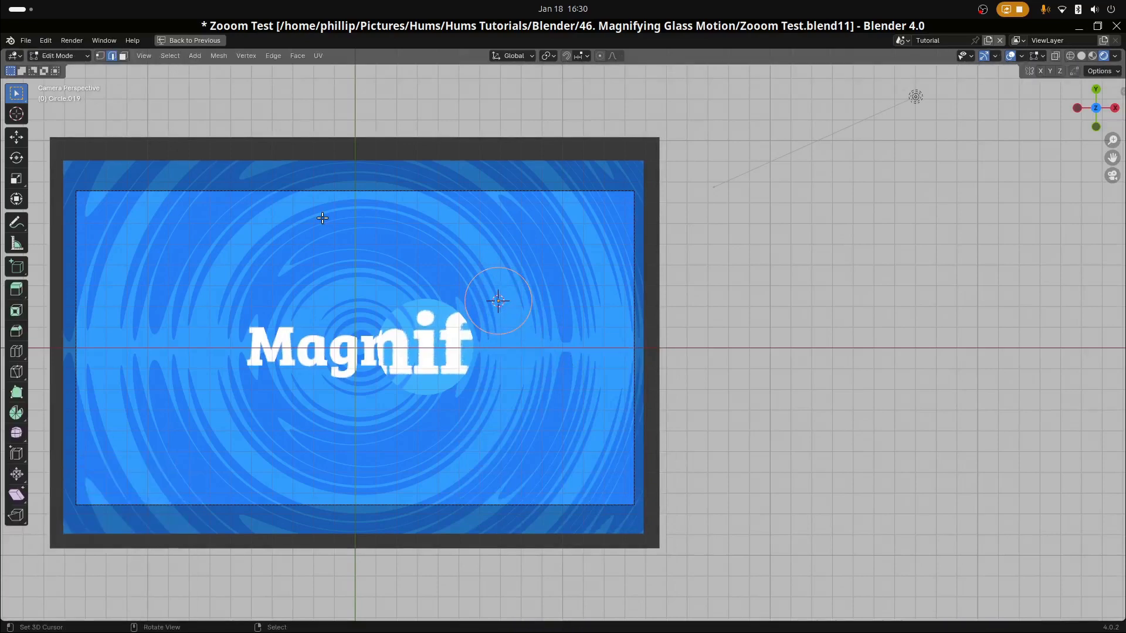
click(103, 56)
scroll(492, 317, up, 3)
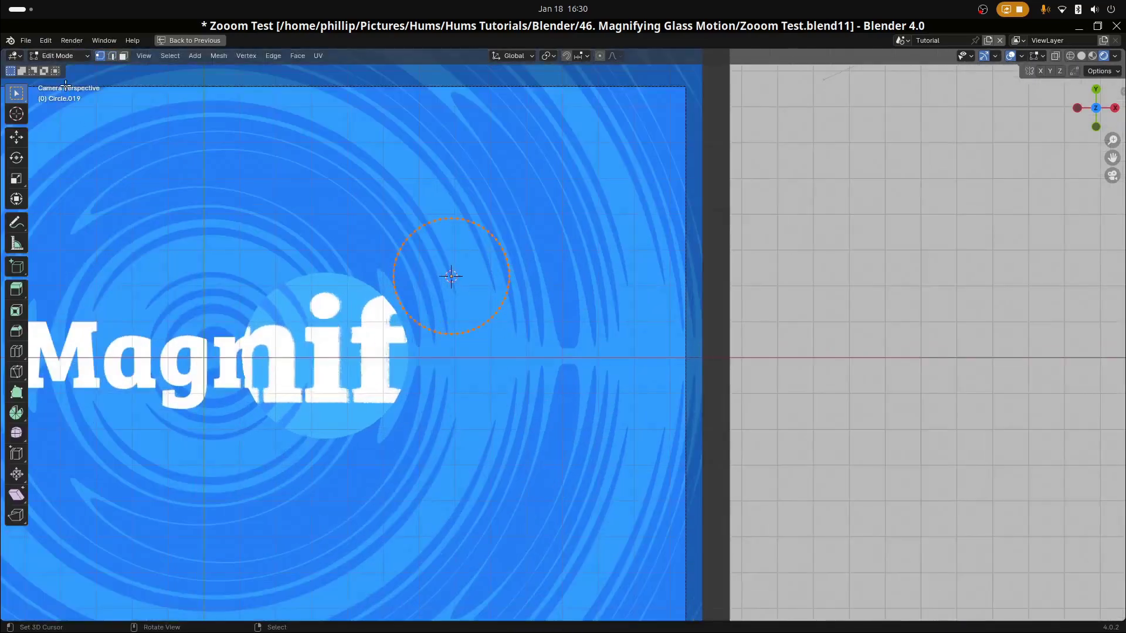
scroll(417, 288, up, 2)
scroll(422, 293, down, 2)
key(g)
key(s)
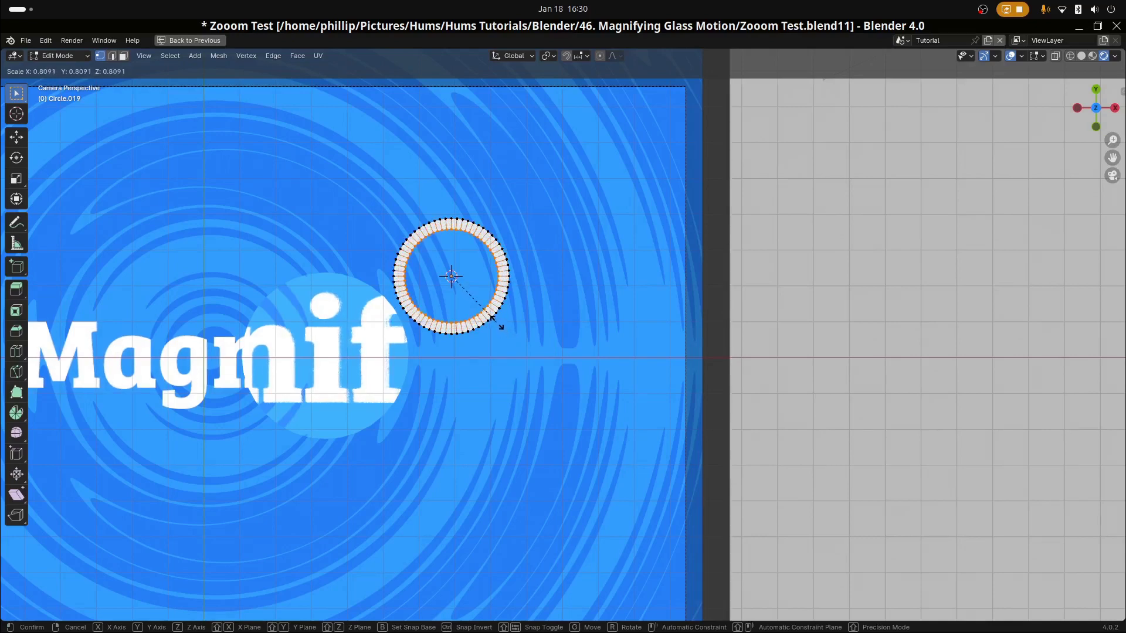
click(495, 322)
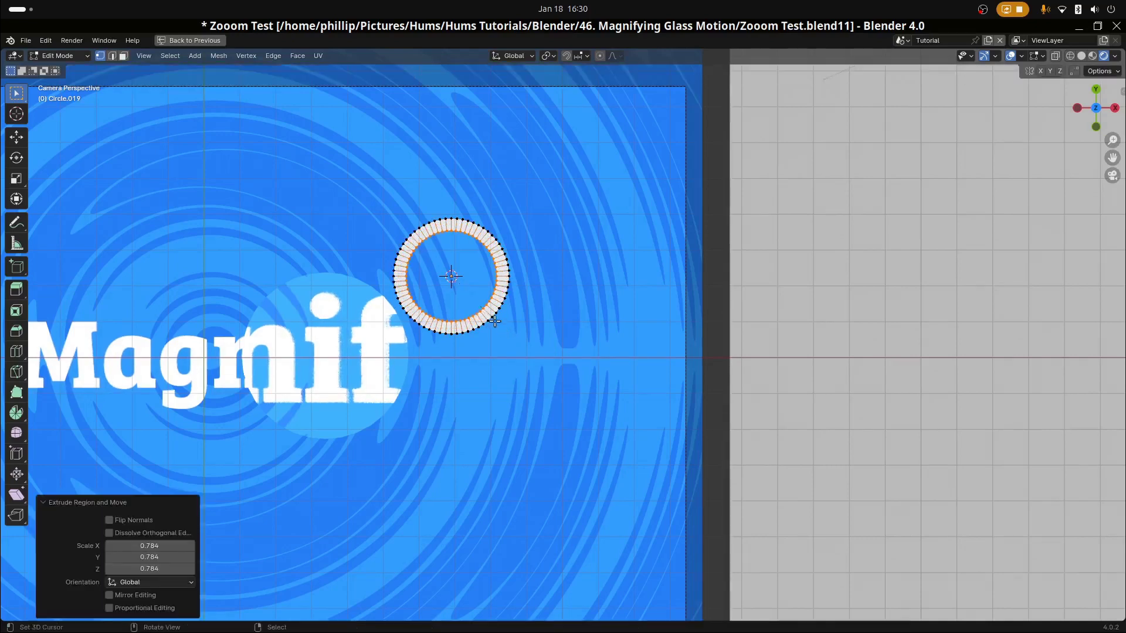
key(Tab)
Scale the flat ring up by about 2.05 and again by about 1.076 so it is larger than the lens.
key(ctrl+space)
scroll(469, 335, down, 3)
key(s)
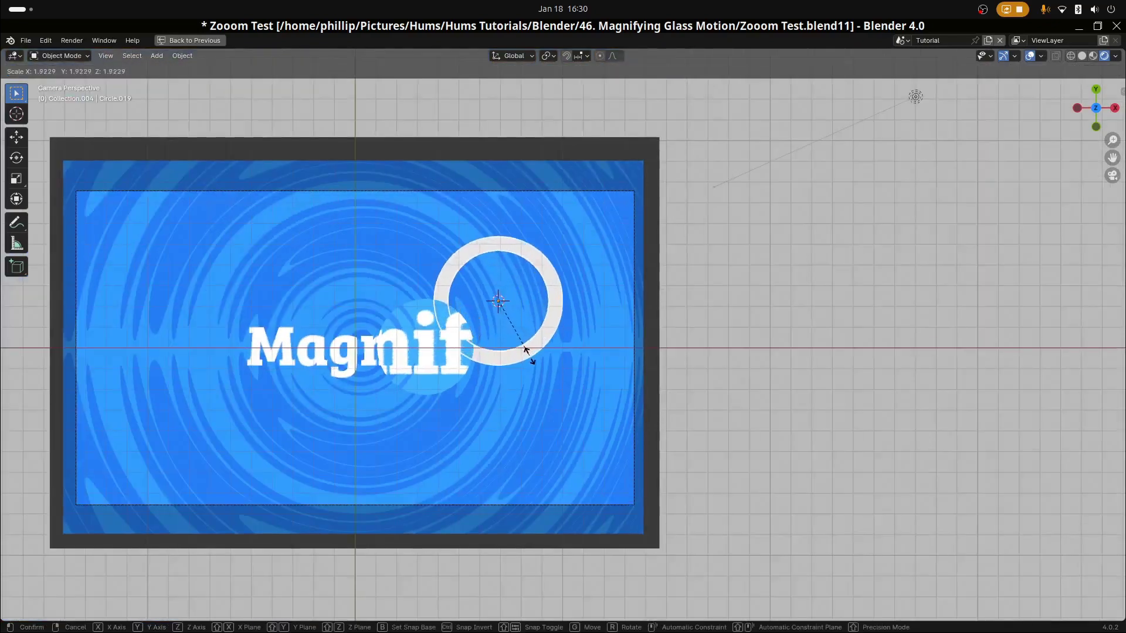
click(532, 358)
key(s)
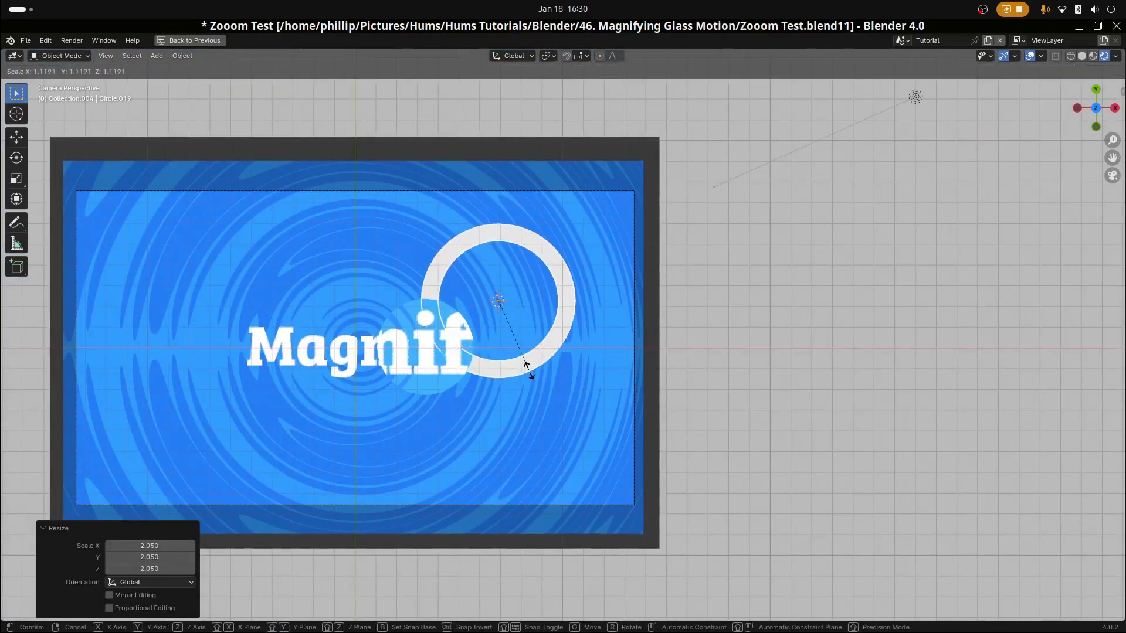
click(528, 365)
Move the ring about -5.21 m in X and -3.32 m in Y around the lens, and scale it by about 0.896.
key(g)
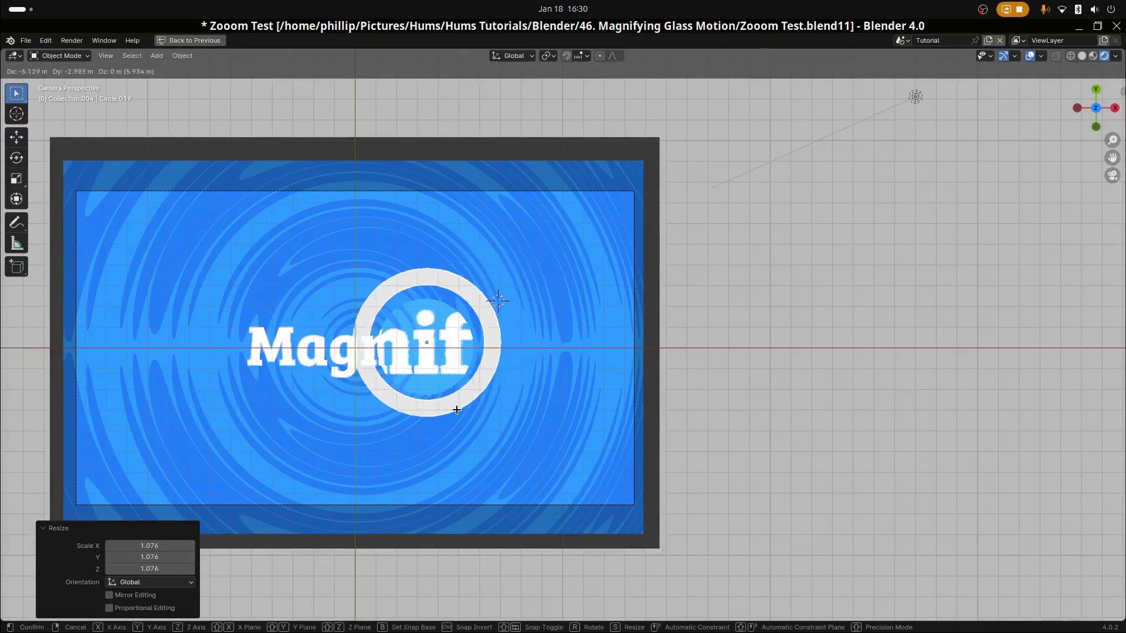
click(457, 418)
key(s)
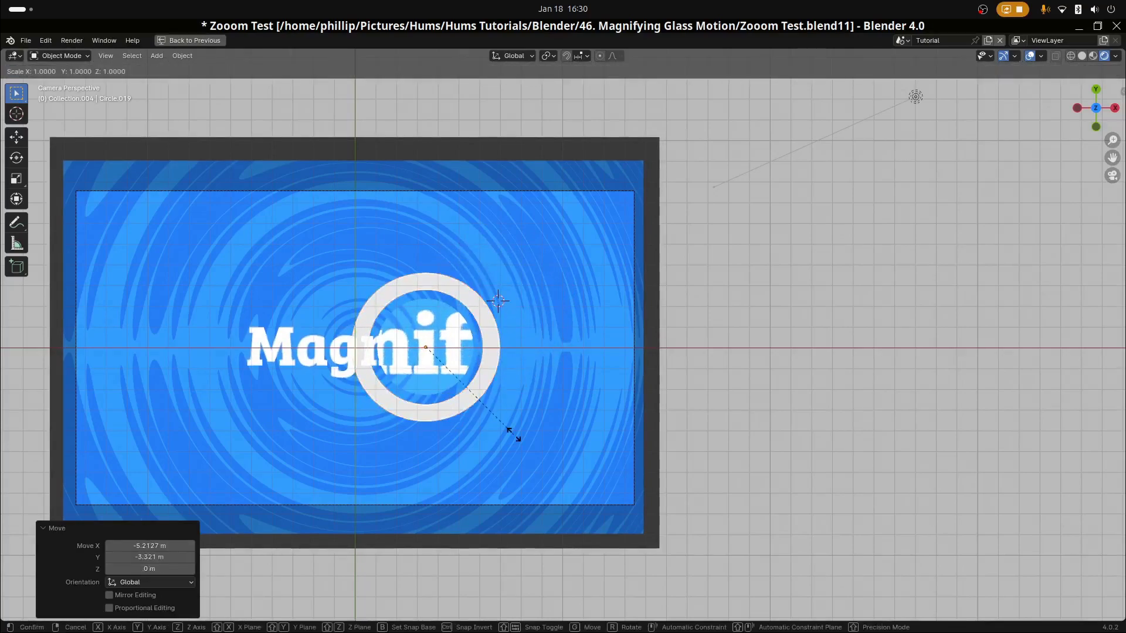
click(497, 431)
Snap the 3D cursor to the lens sphere floating above the text, and return to the camera view.
middle_drag(497, 431, 578, 465)
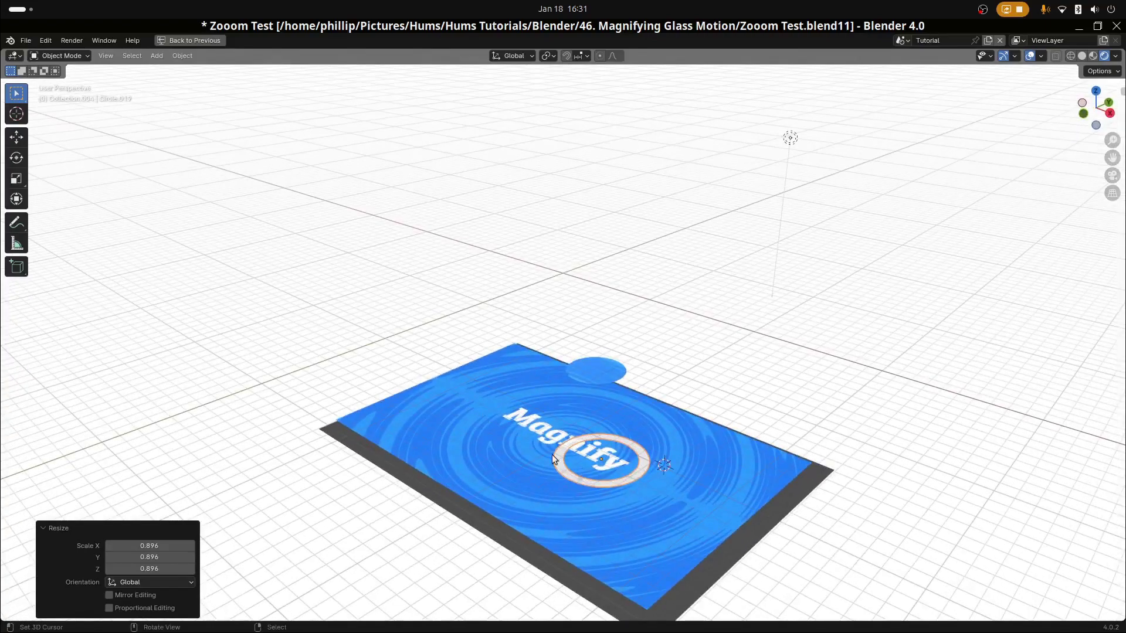
middle_drag(586, 388, 646, 367)
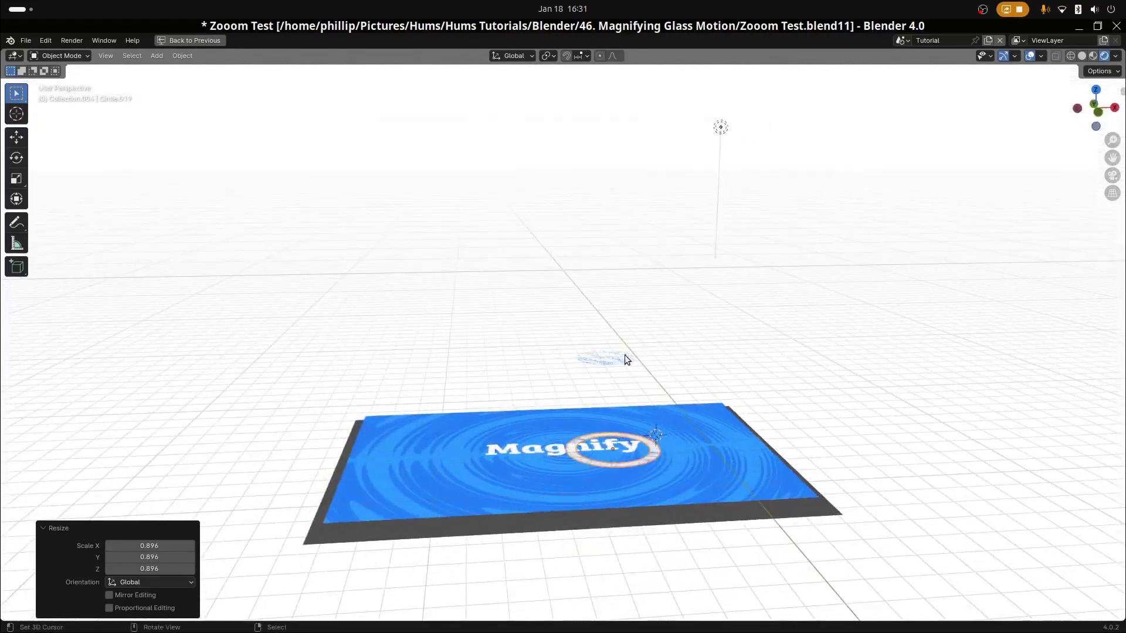
click(627, 355)
middle_drag(574, 379, 613, 366)
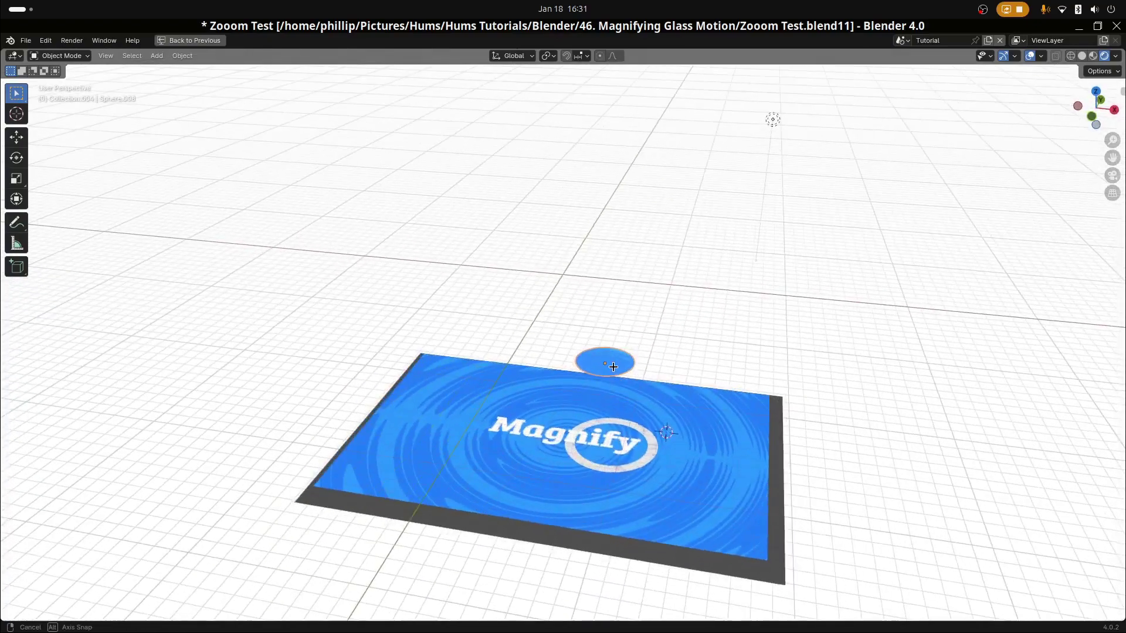
key(KP_0)
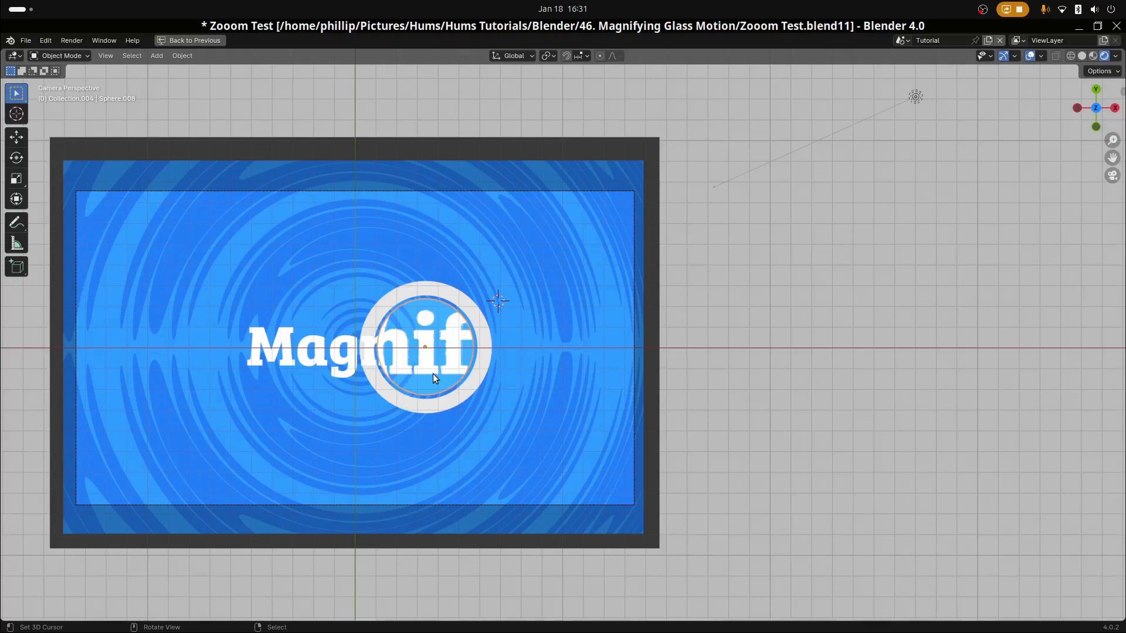
key(shift+s)
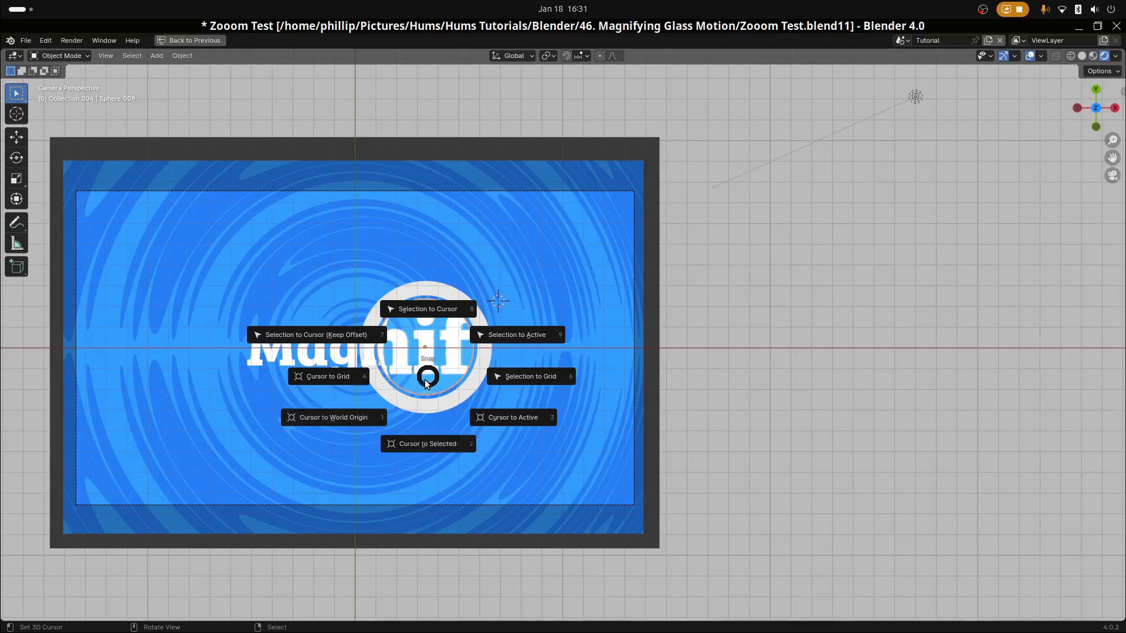
click(428, 444)
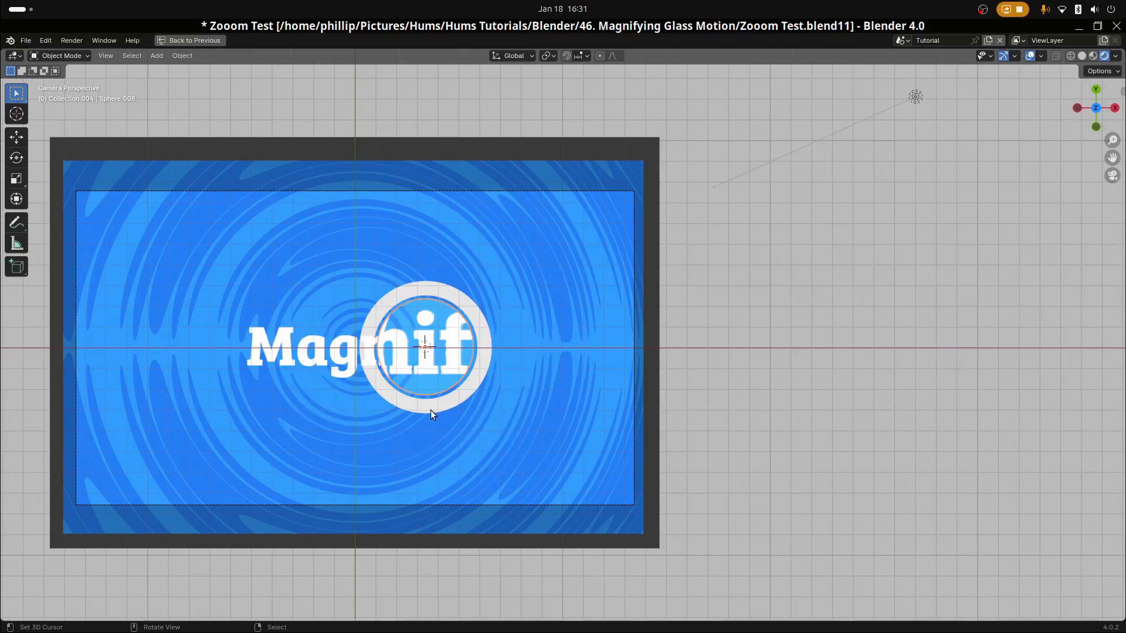
Snap the ring to the 3D cursor and scale it by about 0.757 to fit the lens edge in the camera view.
click(451, 404)
key(shift+s)
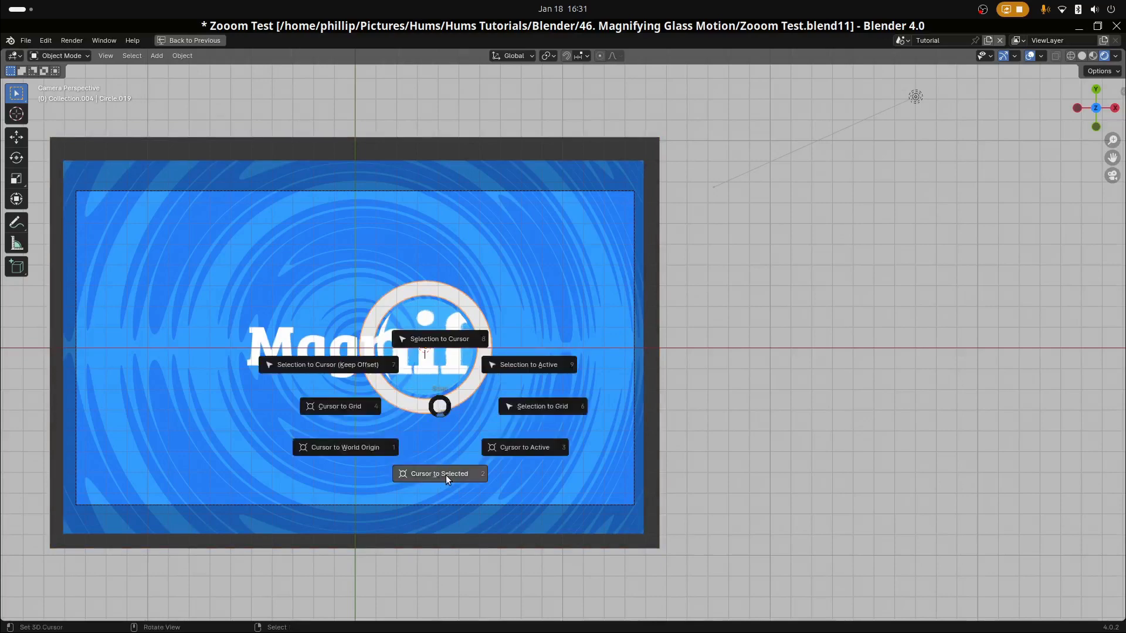
click(453, 339)
middle_drag(458, 416, 649, 399)
key(KP_0)
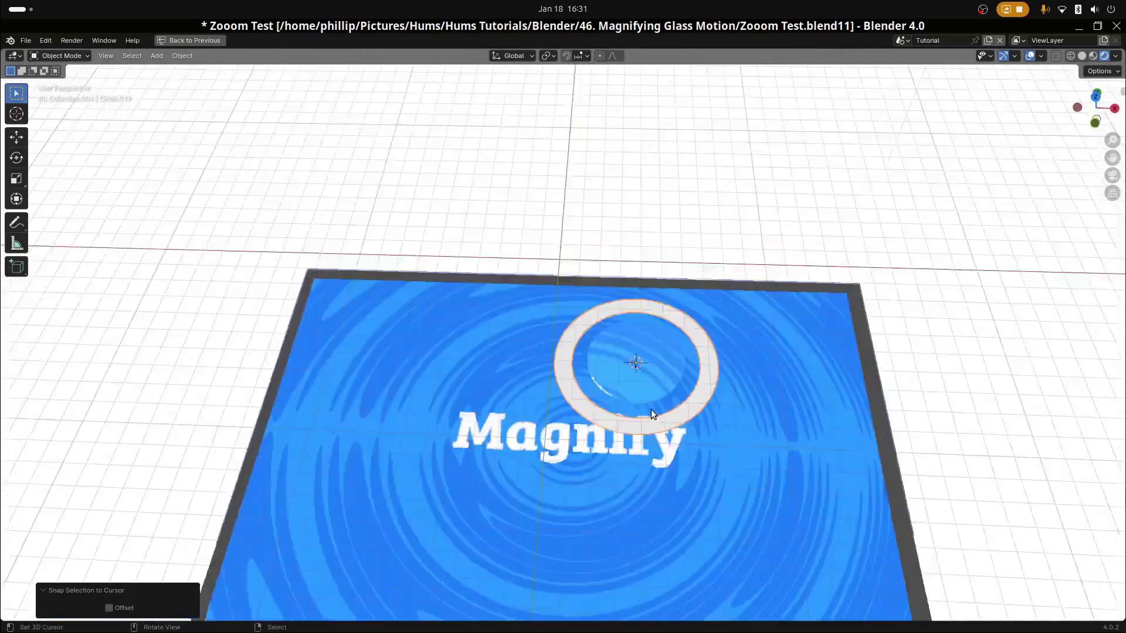
key(s)
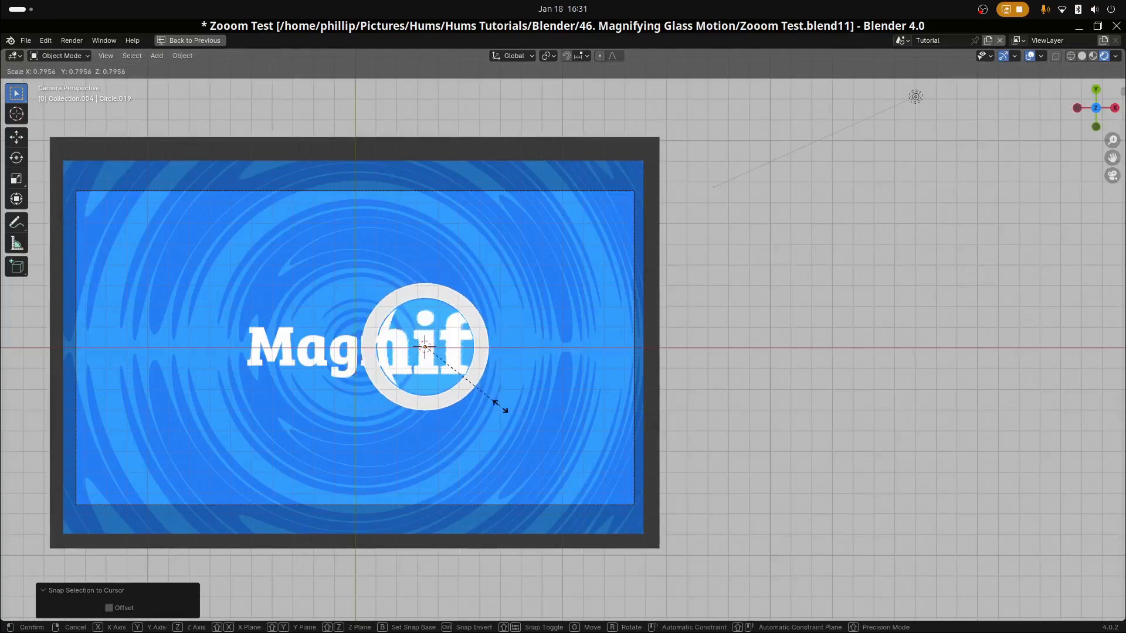
click(501, 407)
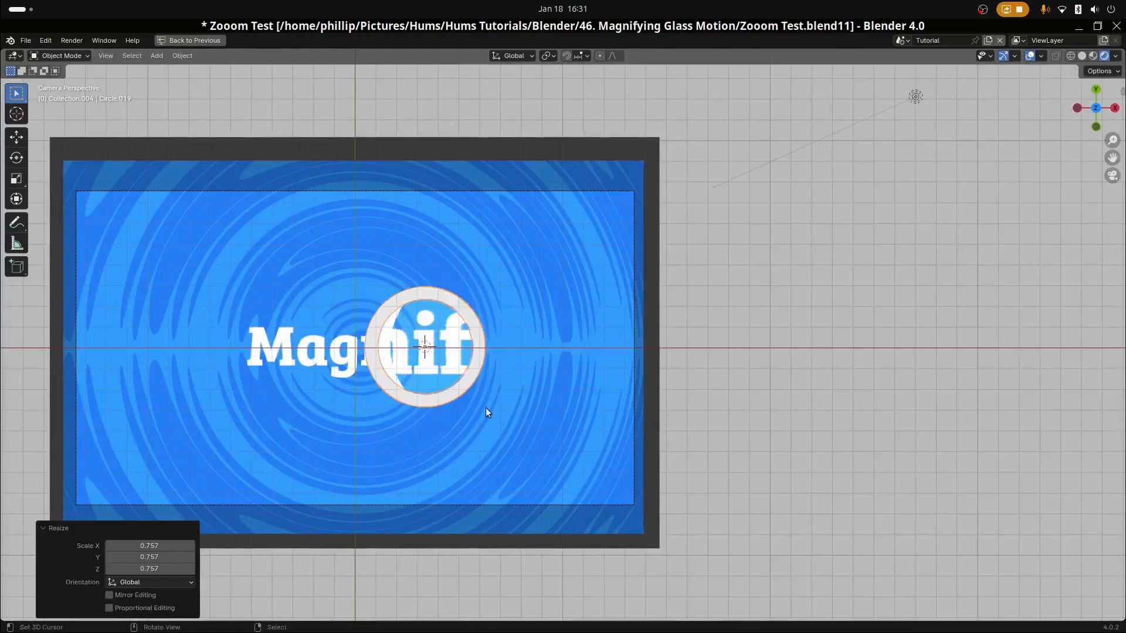
Extrude the whole ring upward along its normal to give the lens frame some thickness.
scroll(468, 412, up, 2)
middle_drag(468, 413, 464, 318)
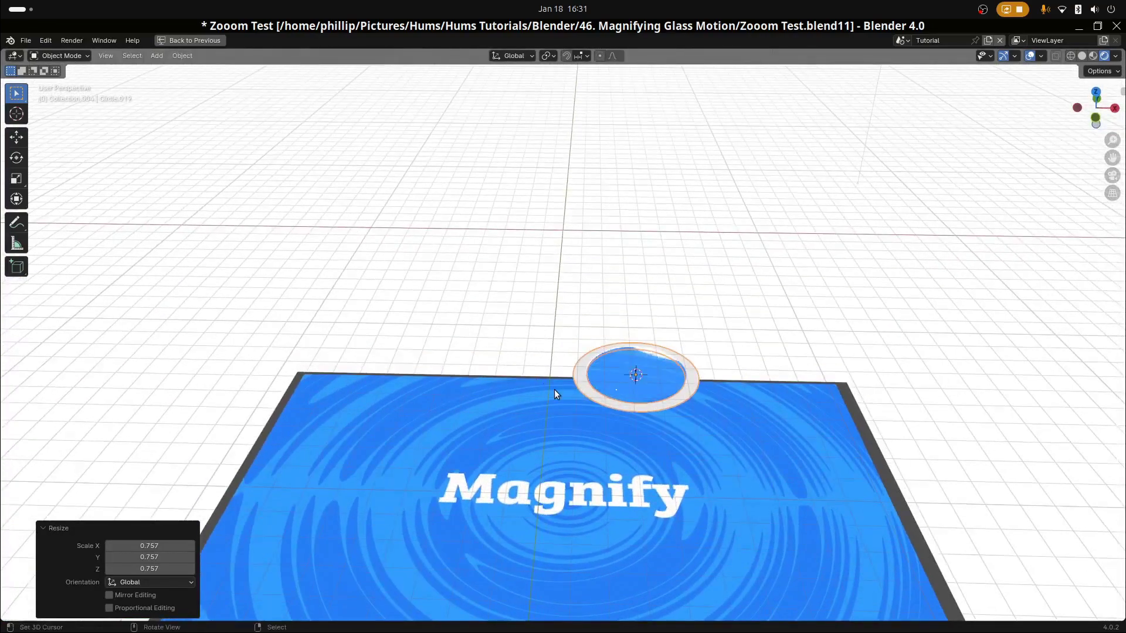
key(Tab)
middle_drag(554, 390, 581, 366)
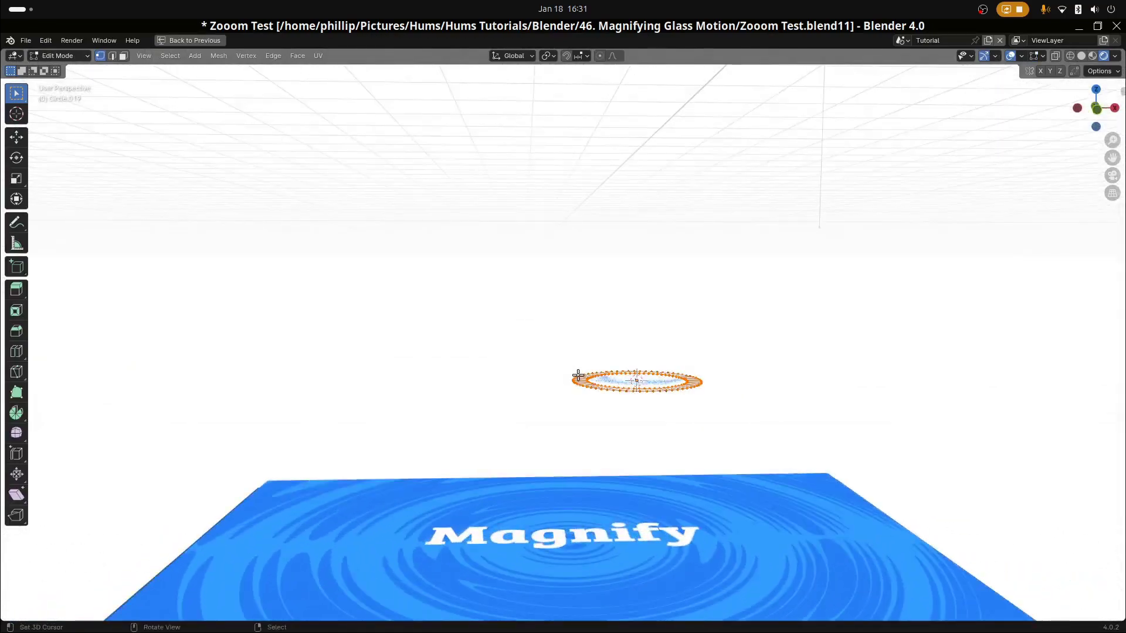
key(e)
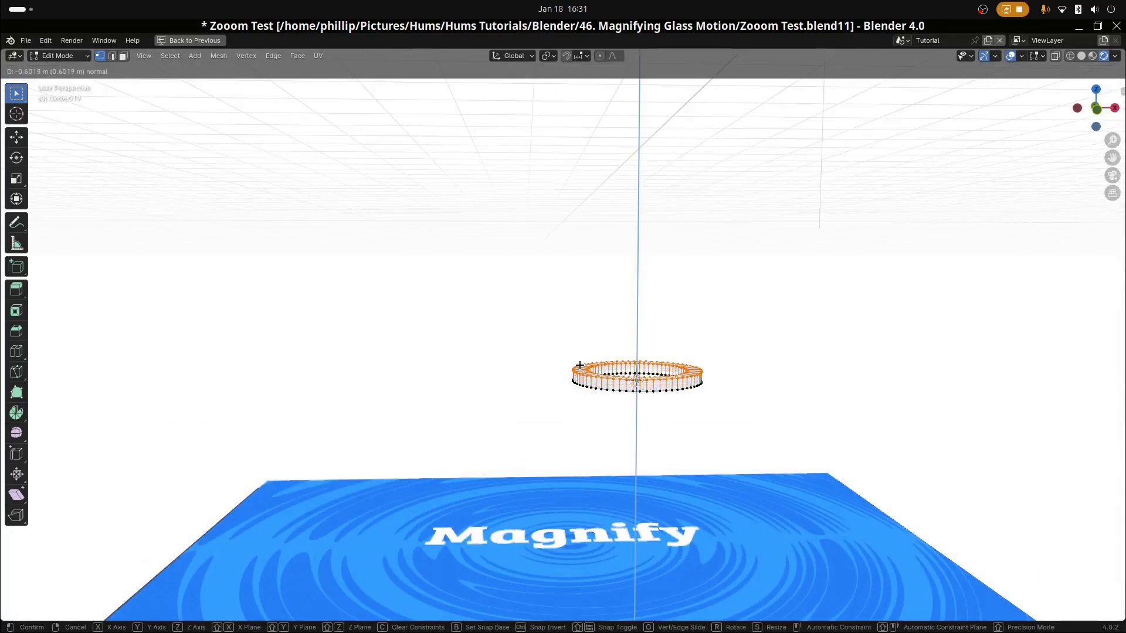
click(589, 384)
key(Tab)
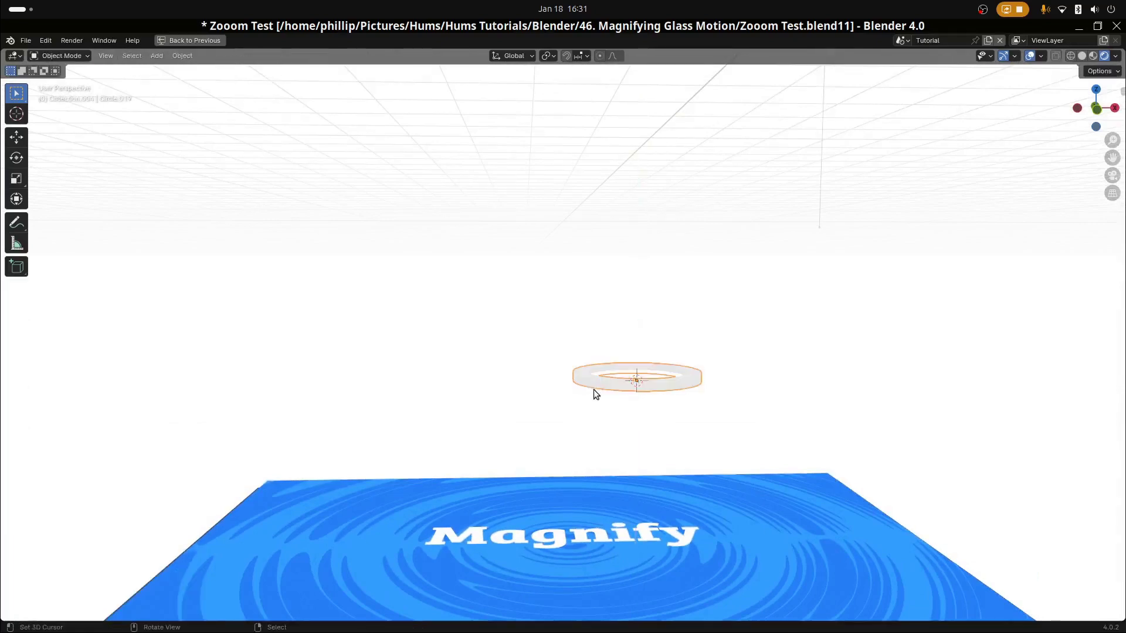
Lower the thickened ring about 0.2 m along Z so it sits around the lens, and return to the camera view.
key(g)
key(z)
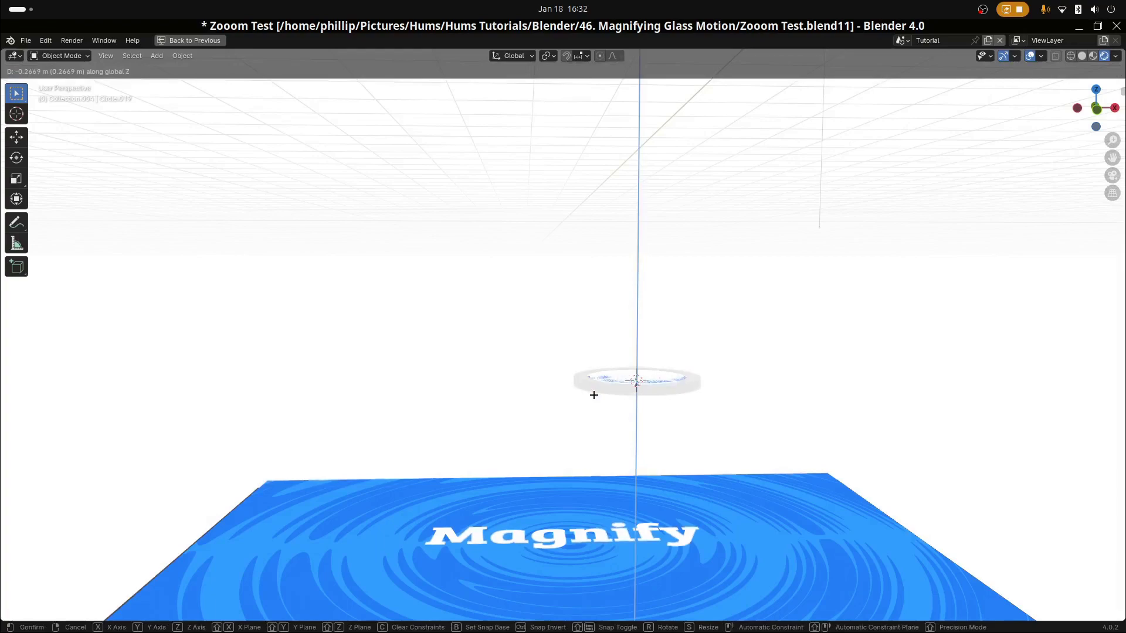
click(596, 391)
middle_drag(596, 392, 583, 411)
key(KP_0)
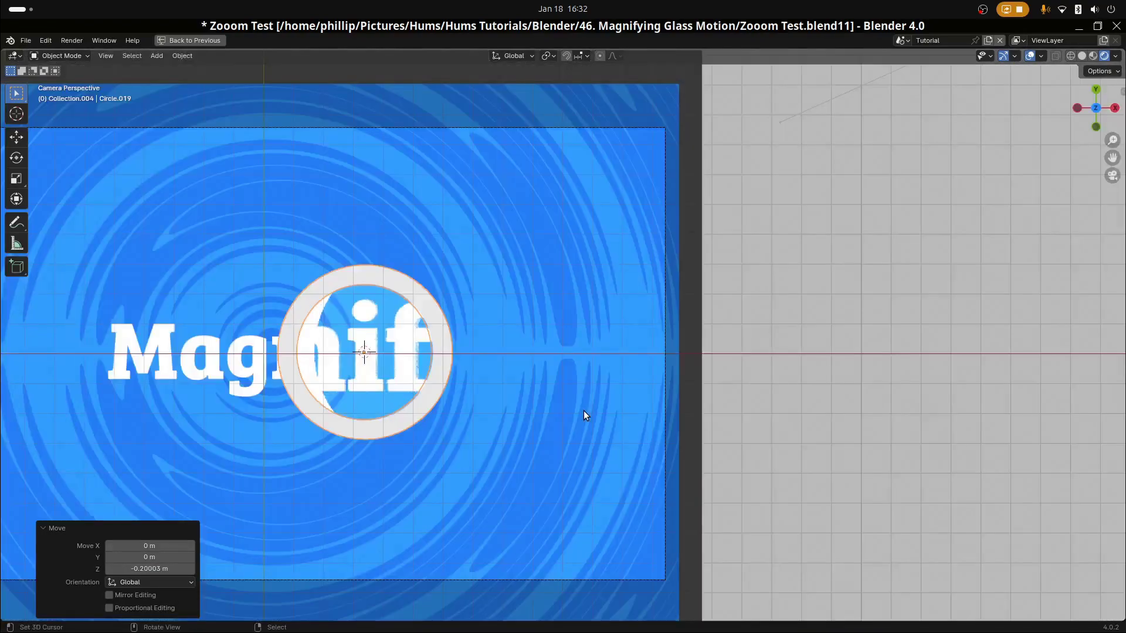
Parent the lens sphere to the ring with Object (Keep Transform), and select the lens sphere.
middle_drag(375, 392, 602, 423)
key(KP_0)
click(378, 426)
click(379, 431)
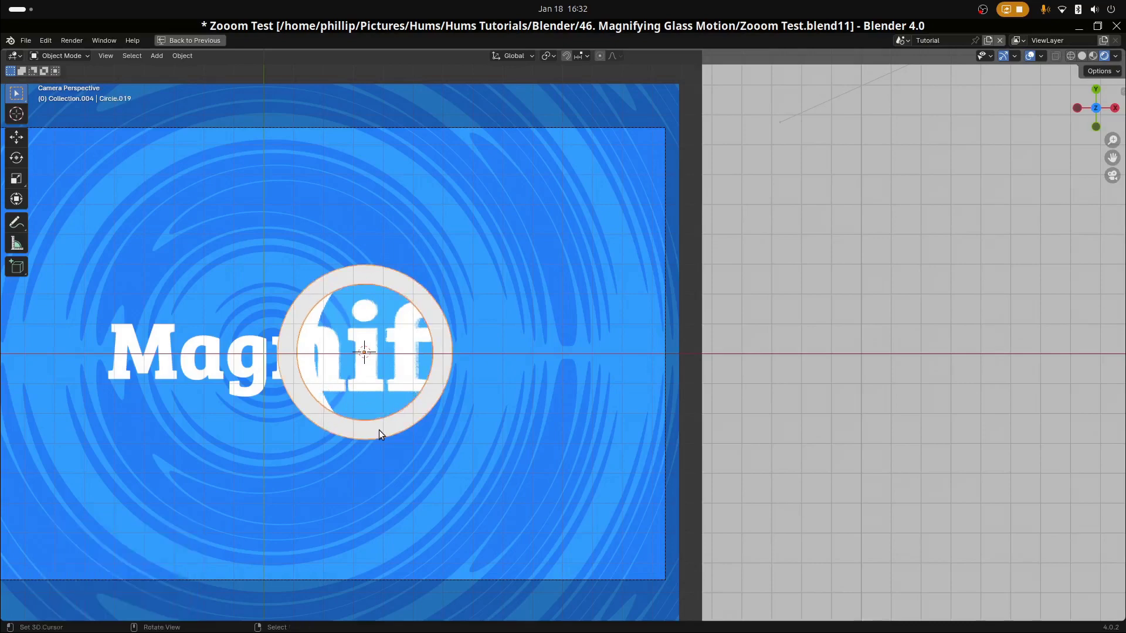
key(ctrl+p)
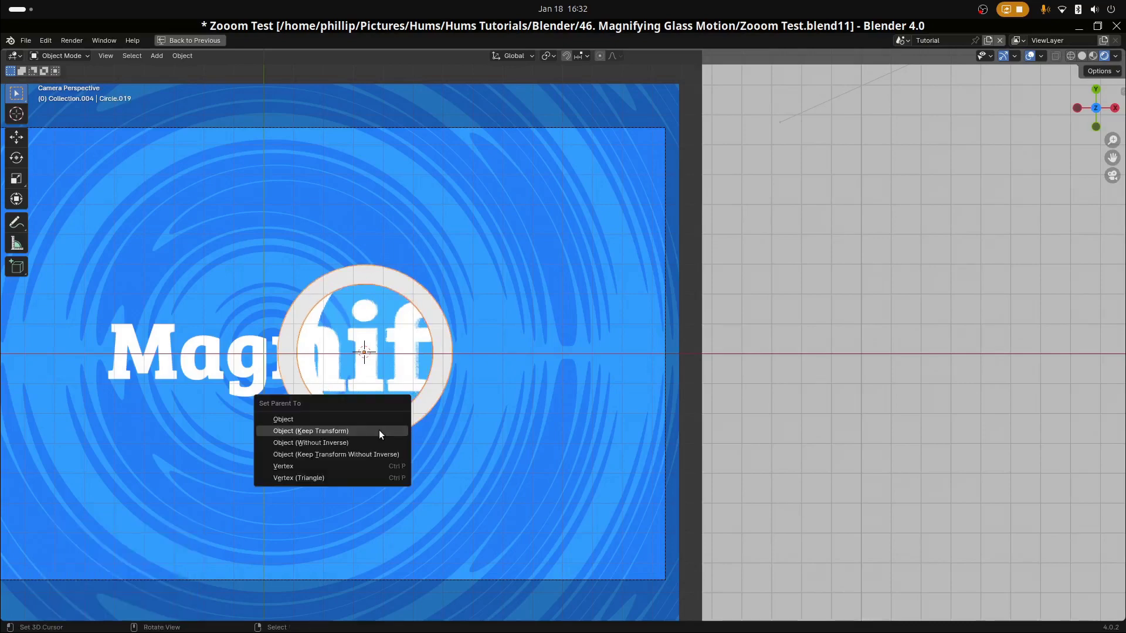
click(379, 432)
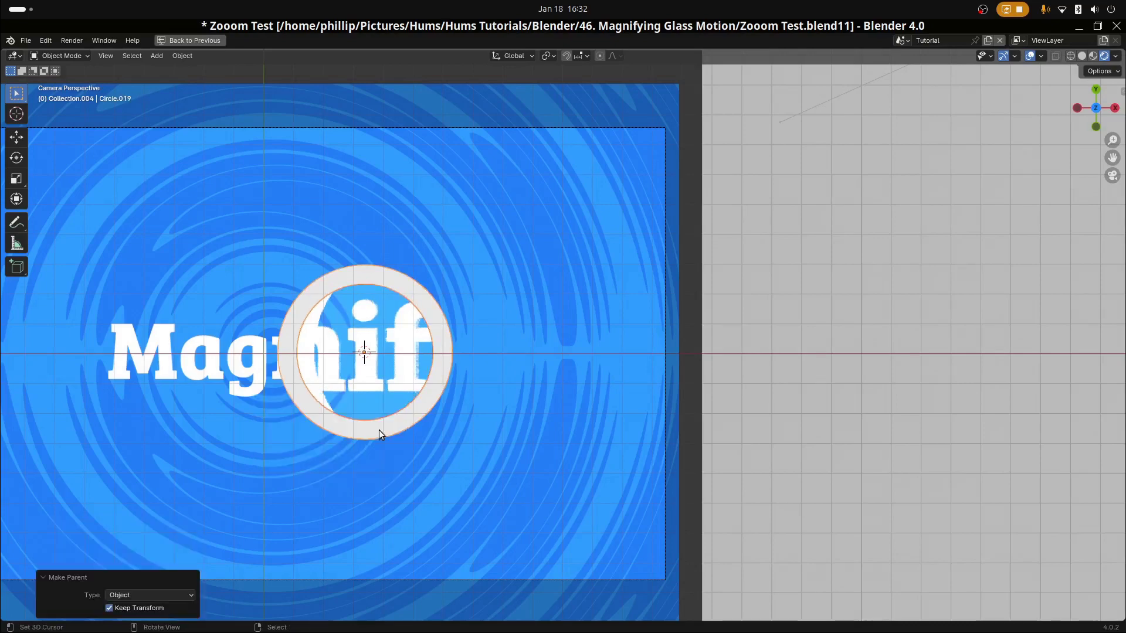
click(359, 408)
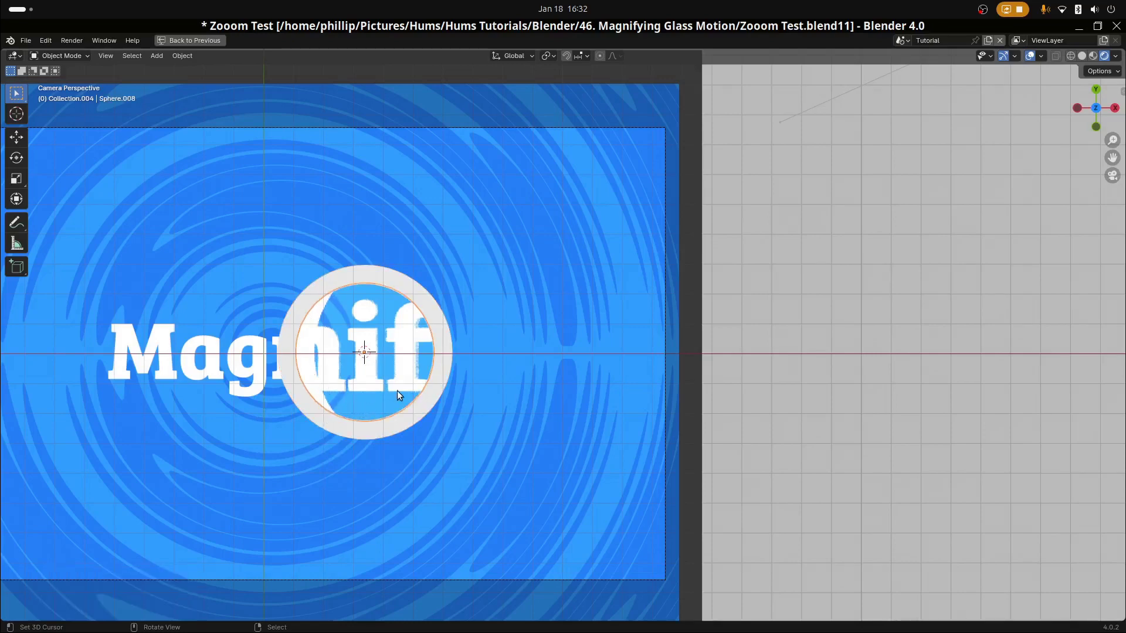
Restore the full workspace layout from the maximized viewport and give the shader editor more height.
scroll(448, 387, down, 5)
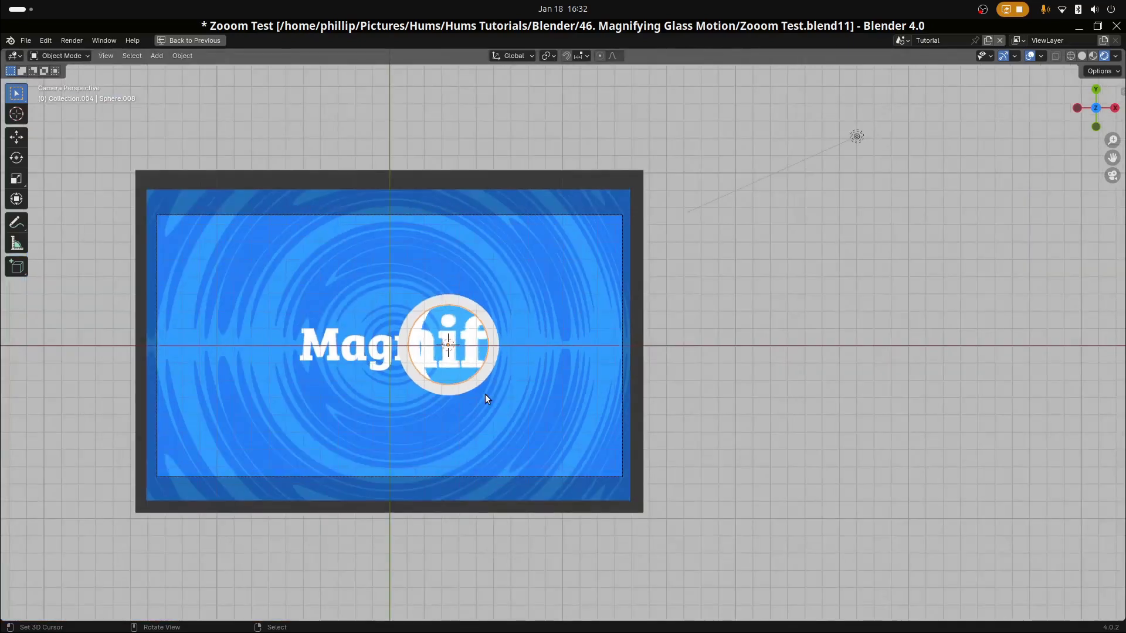
key(ctrl+space)
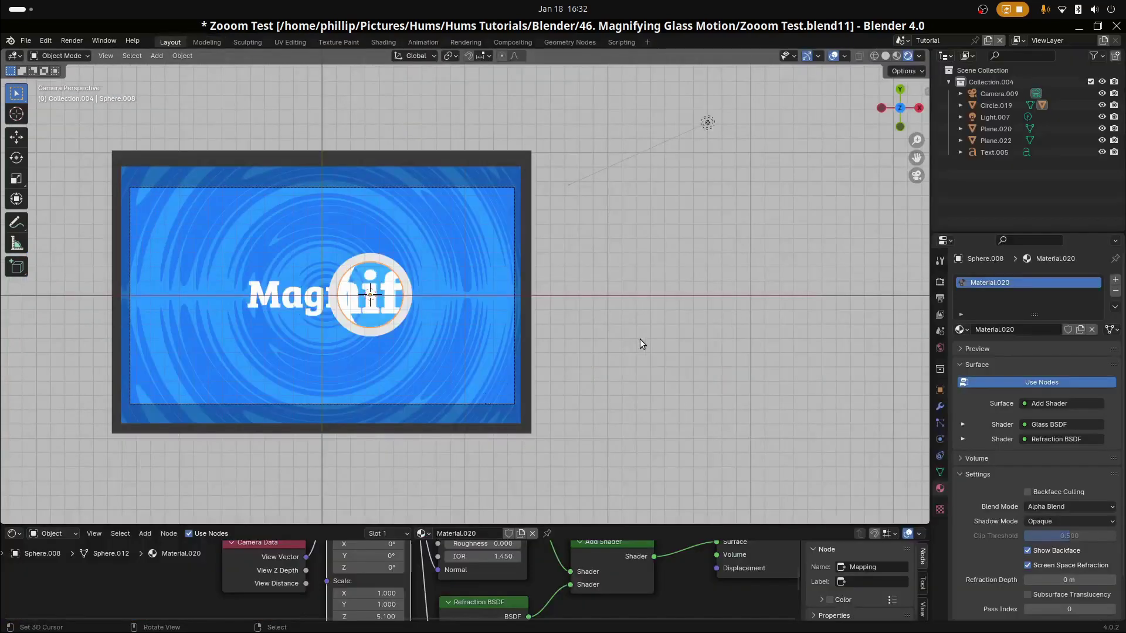
scroll(637, 346, up, 3)
scroll(649, 371, down, 2)
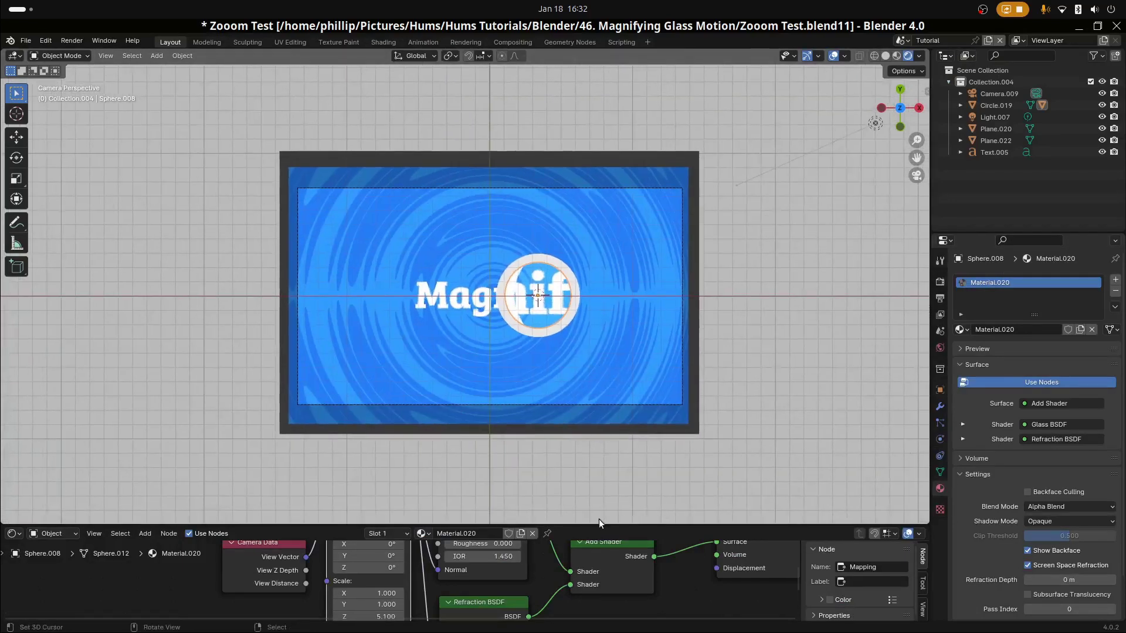
drag(599, 523, 597, 426)
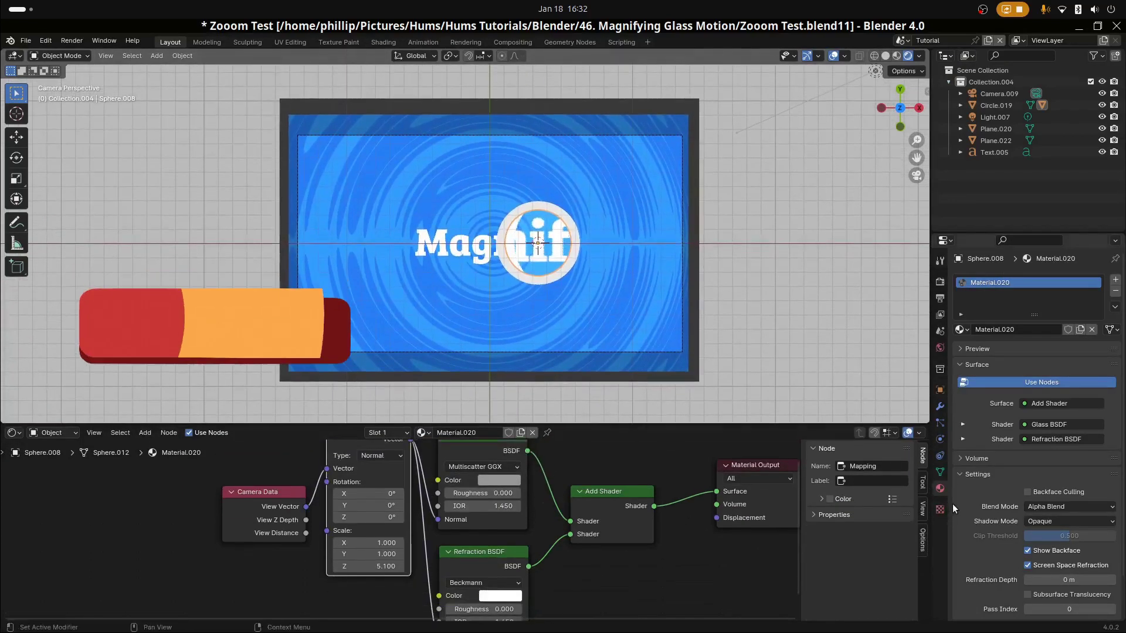
Give the ring frame a new material and change its surface shader to Emission.
click(560, 269)
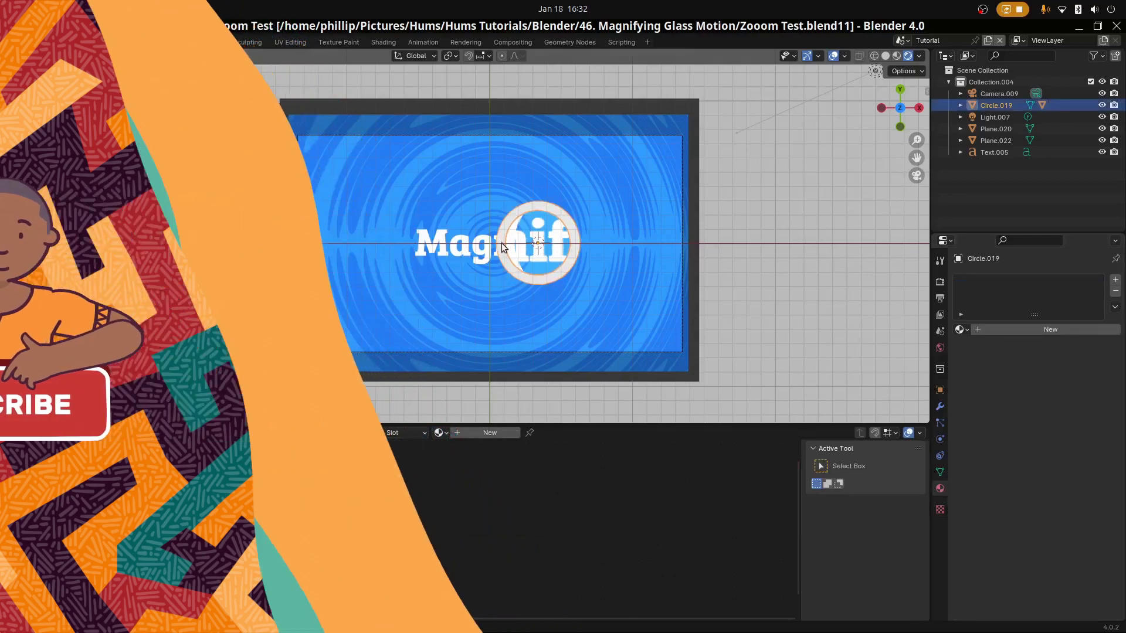
click(502, 434)
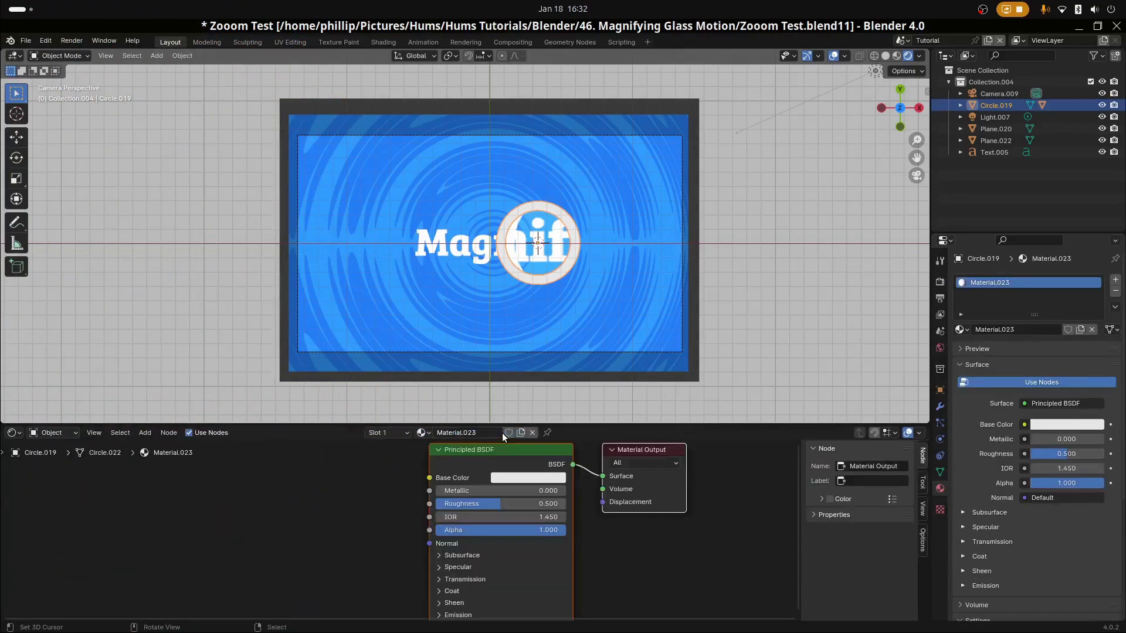
click(1031, 380)
click(1030, 380)
click(1031, 380)
click(1029, 382)
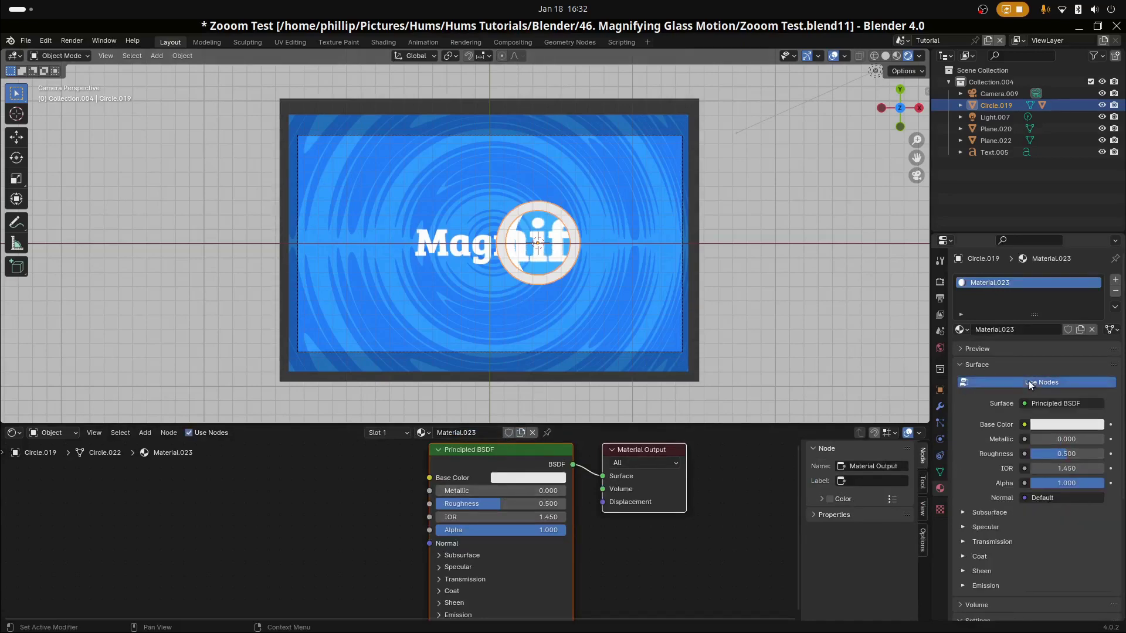
click(962, 329)
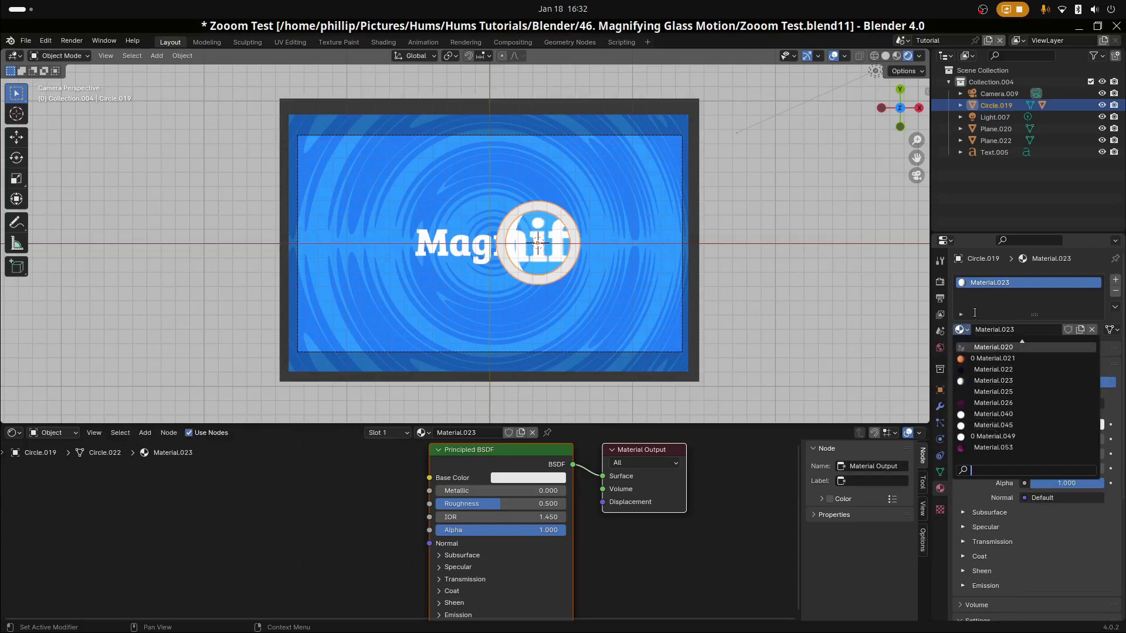
click(976, 379)
click(1031, 404)
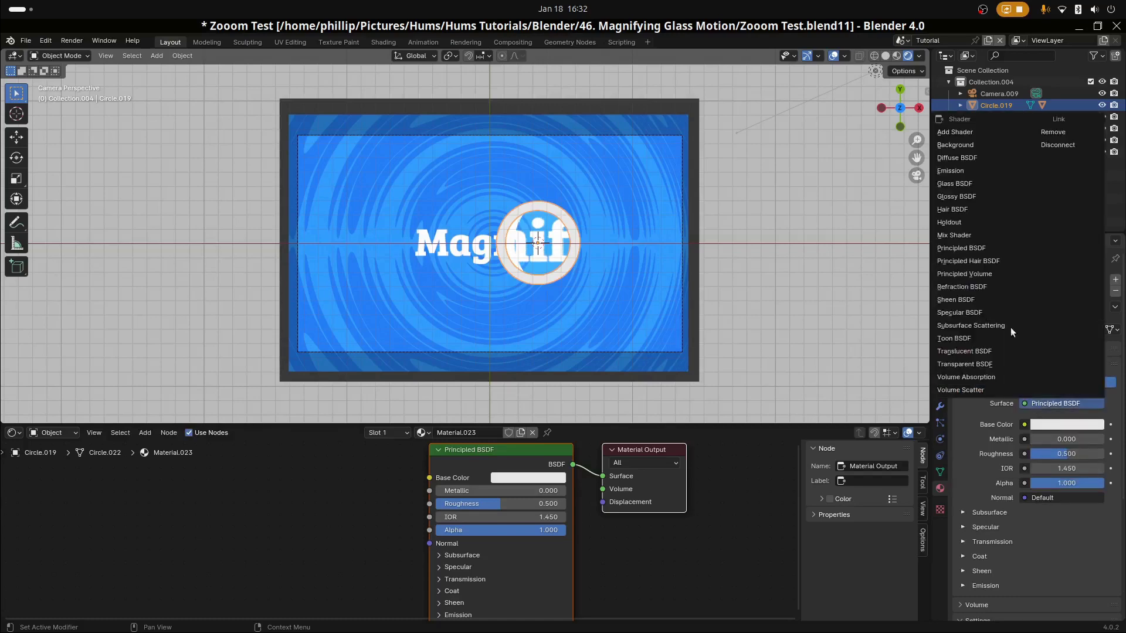
click(986, 170)
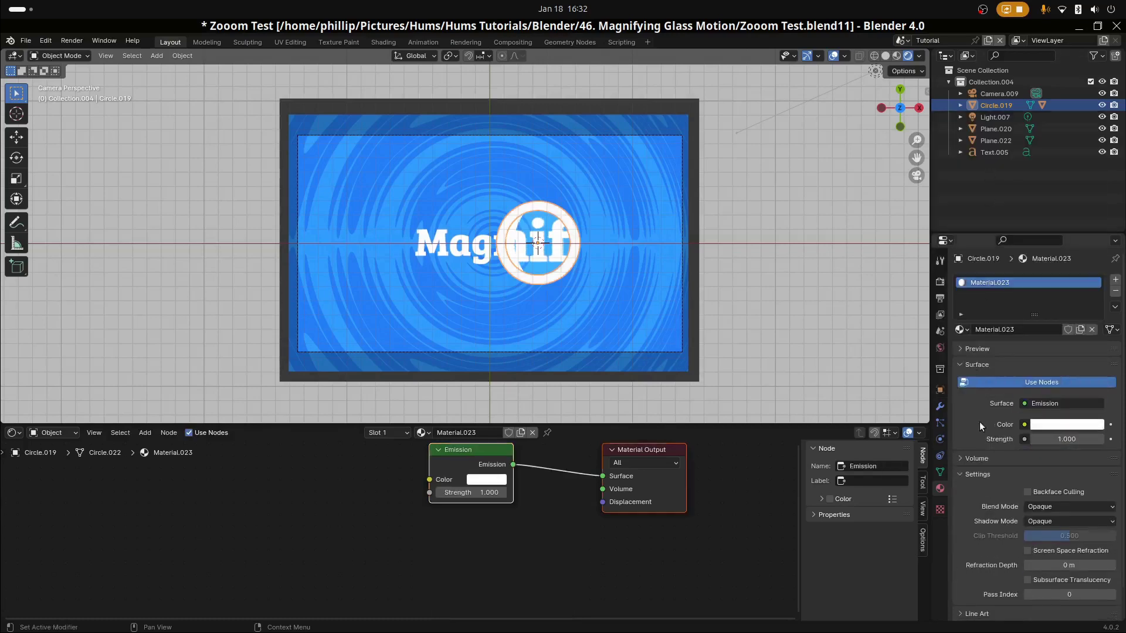
Set the ring material's blend mode to Alpha Blend and check the lens against the frame up close.
click(1067, 505)
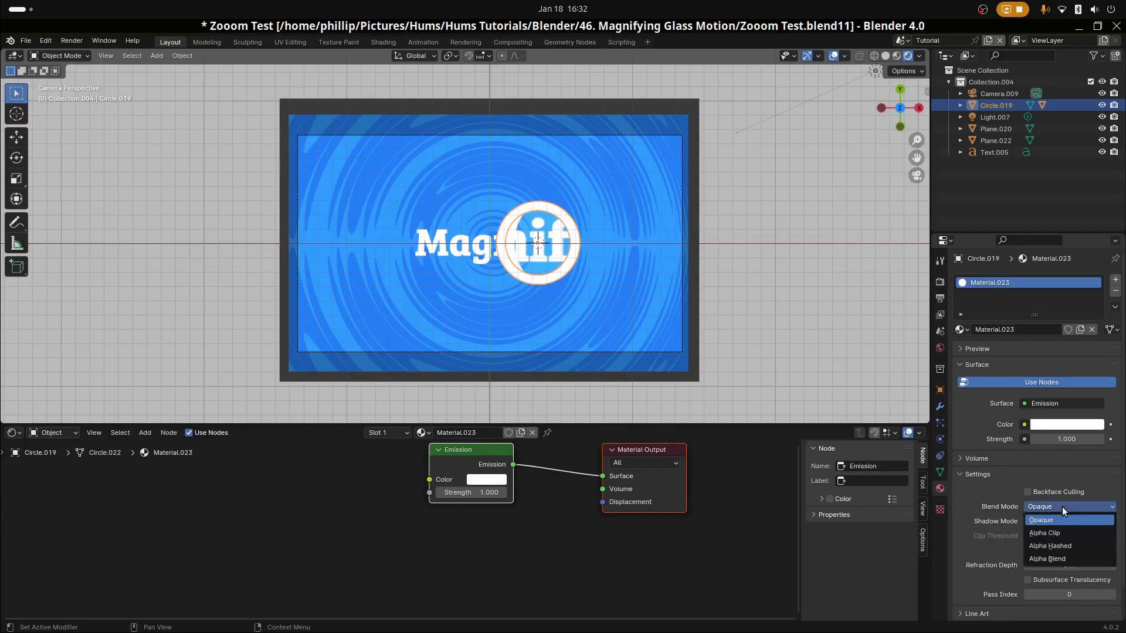
click(1053, 560)
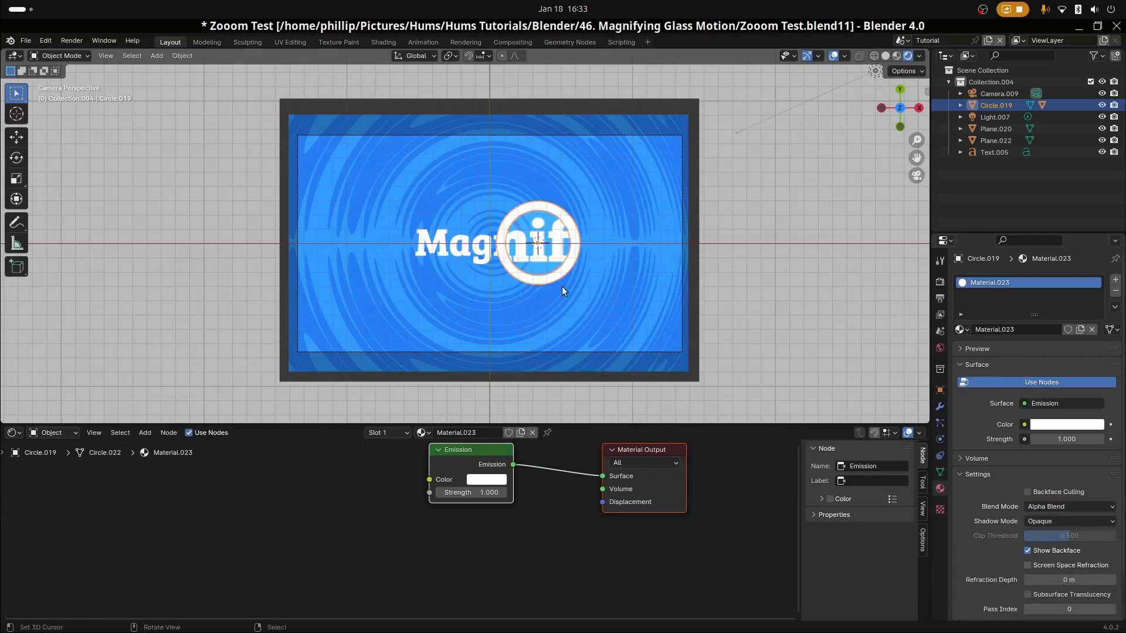
scroll(562, 286, up, 2)
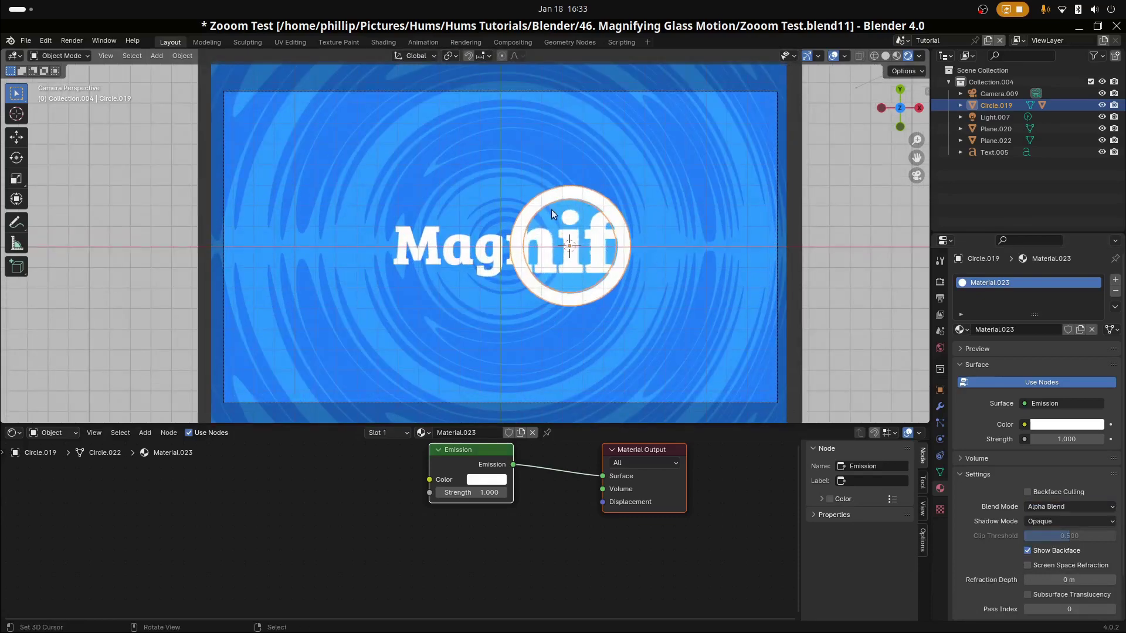
scroll(556, 306, up, 2)
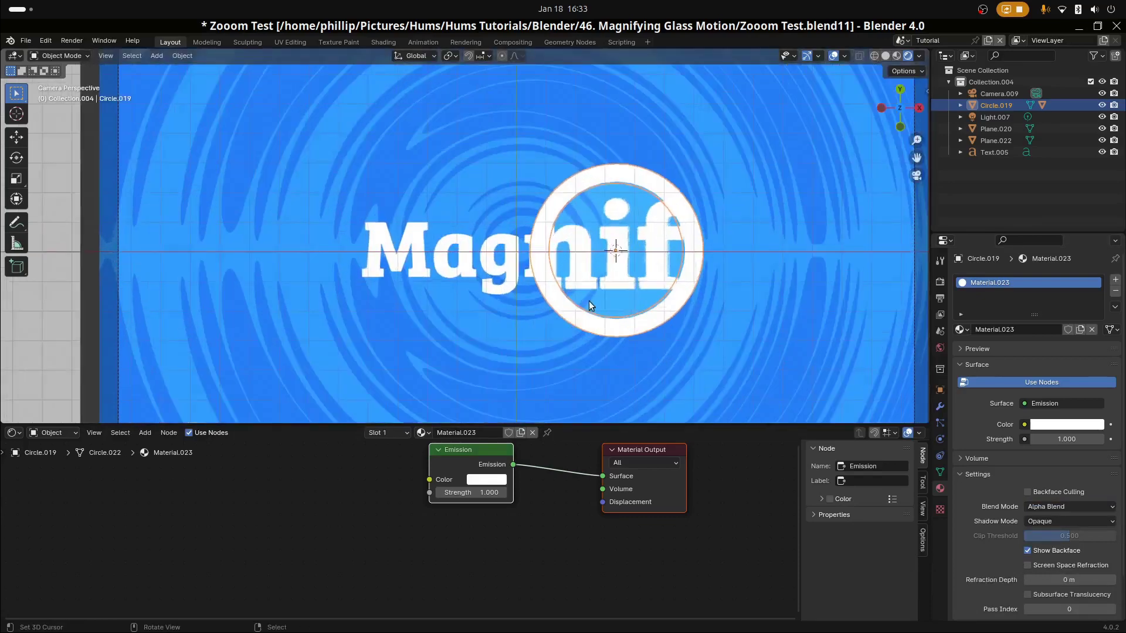
click(643, 325)
click(621, 290)
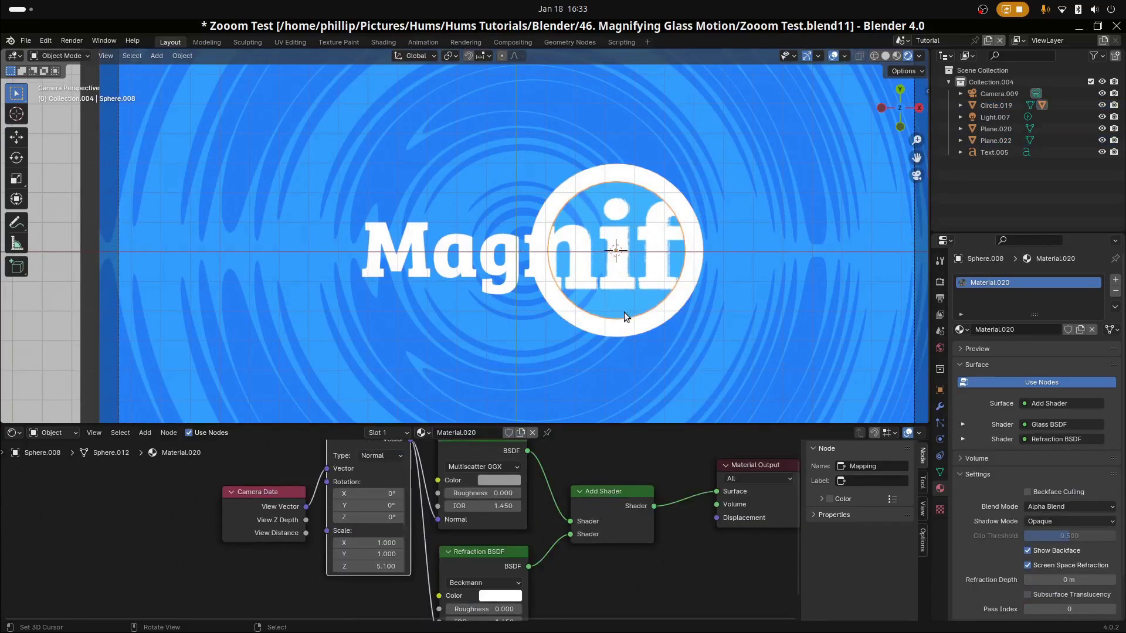
Change the ring material's emission color to a dark navy blue.
click(630, 333)
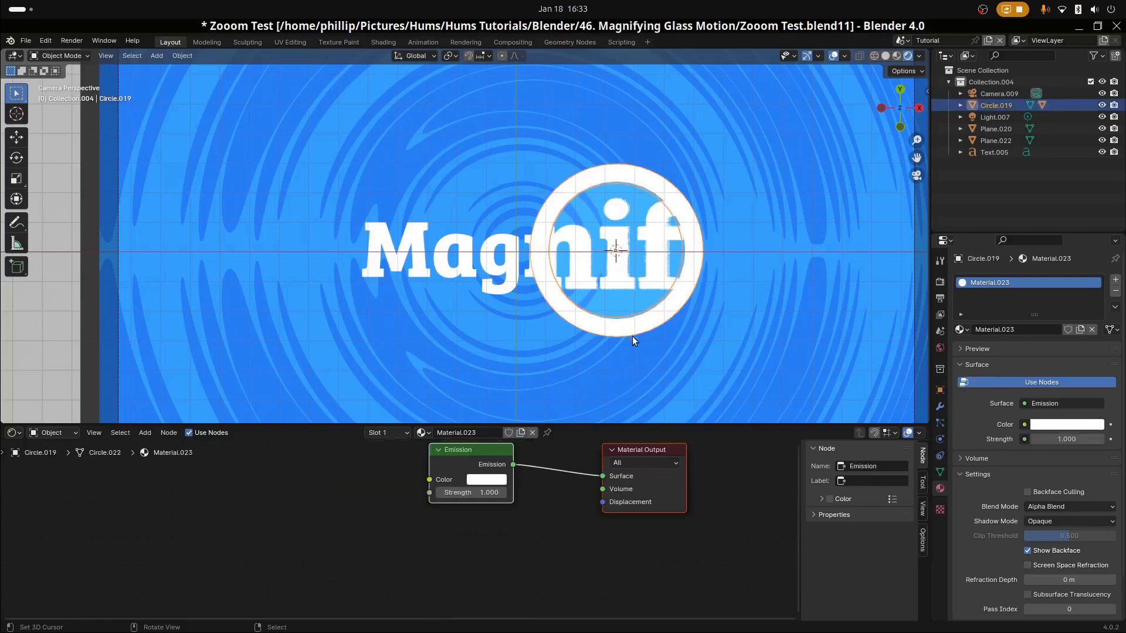
click(1076, 426)
drag(1061, 298, 1094, 304)
mouse_move(1068, 265)
mouse_down()
mouse_move(1094, 306)
mouse_move(1056, 275)
mouse_up()
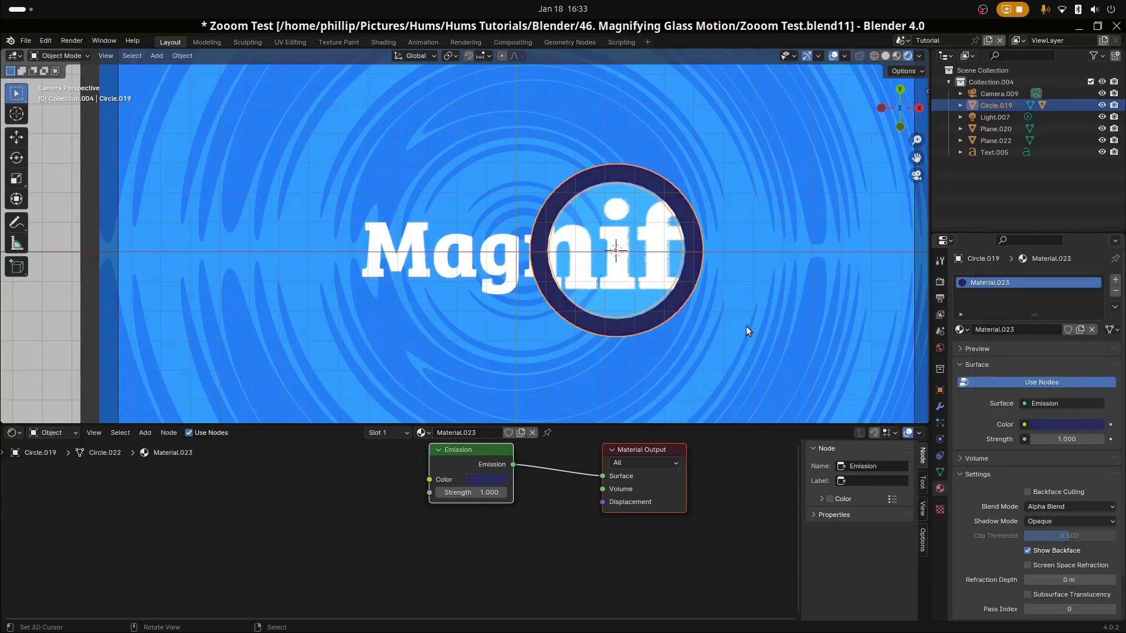
click(708, 307)
click(639, 286)
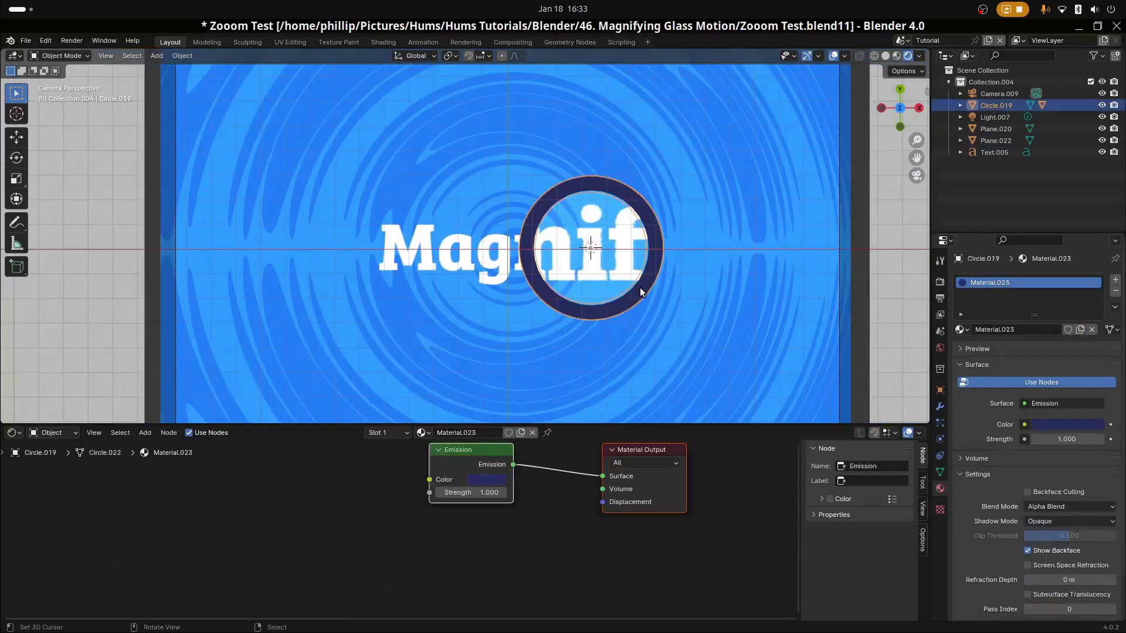
Add a cube for the handle and move it along X to the ring's outer edge in the camera view.
shift+middle_drag(680, 254, 486, 238)
scroll(487, 238, up, 2)
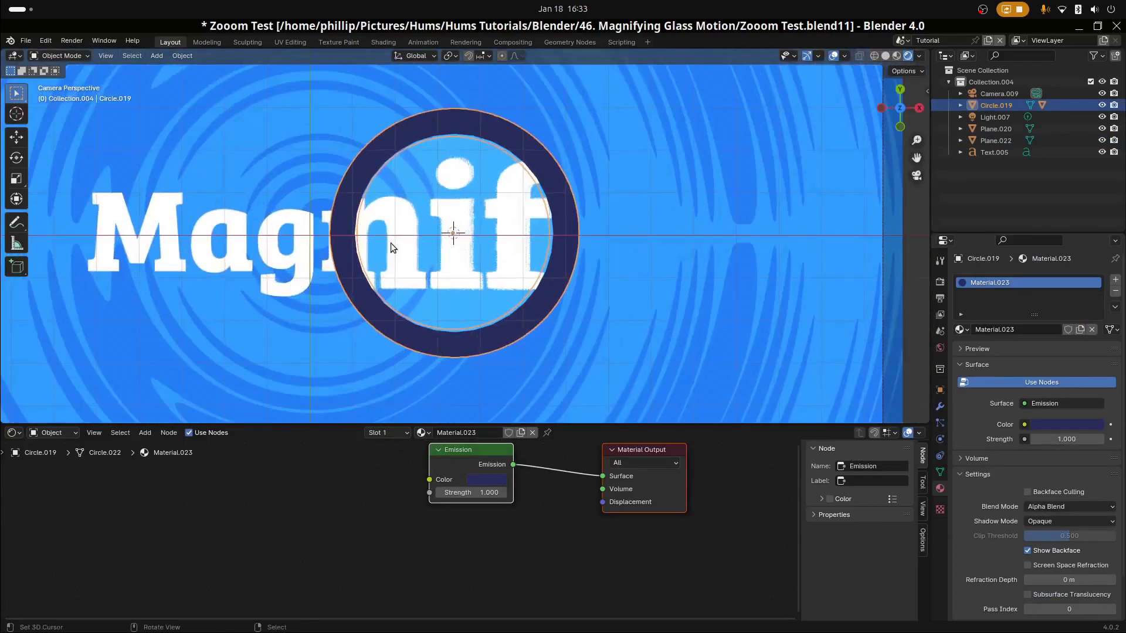
key(shift+a)
mouse_move(535, 245)
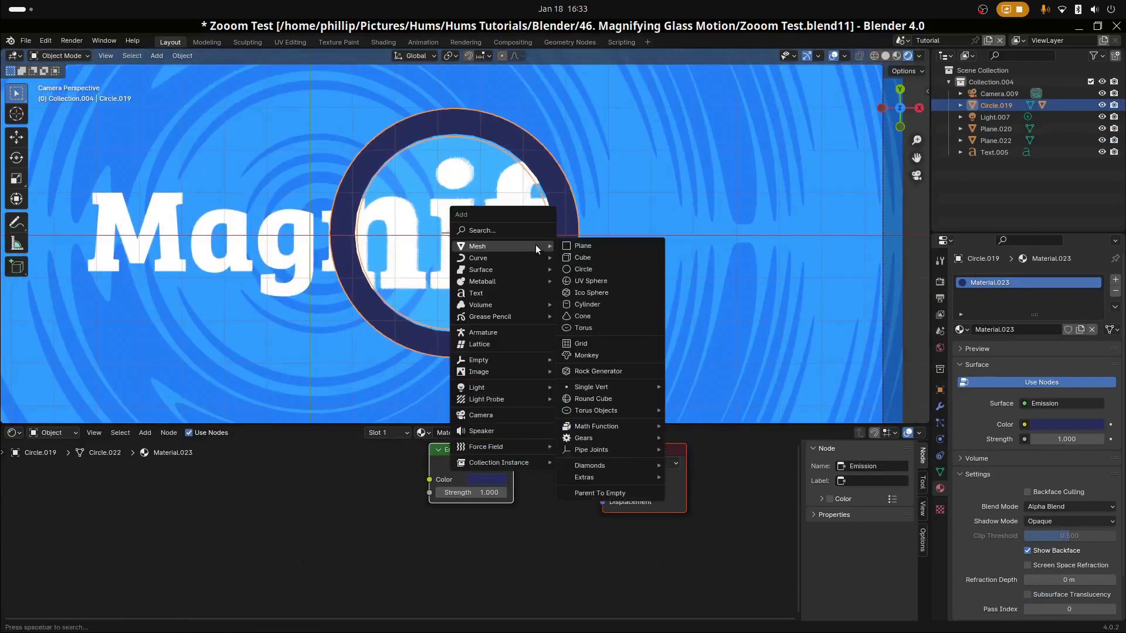
click(607, 258)
middle_drag(608, 274, 554, 291)
scroll(553, 292, up, 3)
key(KP_0)
key(g)
key(x)
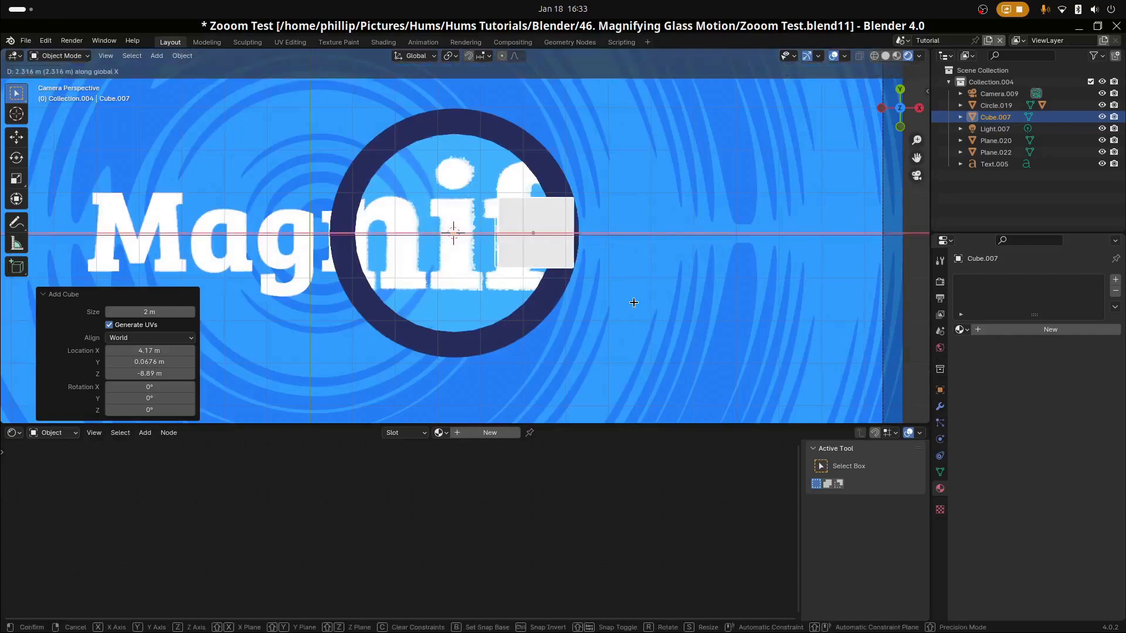
click(692, 306)
Flatten the handle cube along Z with a scale of 0.275 to match the ring's thickness.
key(Tab)
middle_drag(610, 267, 536, 292)
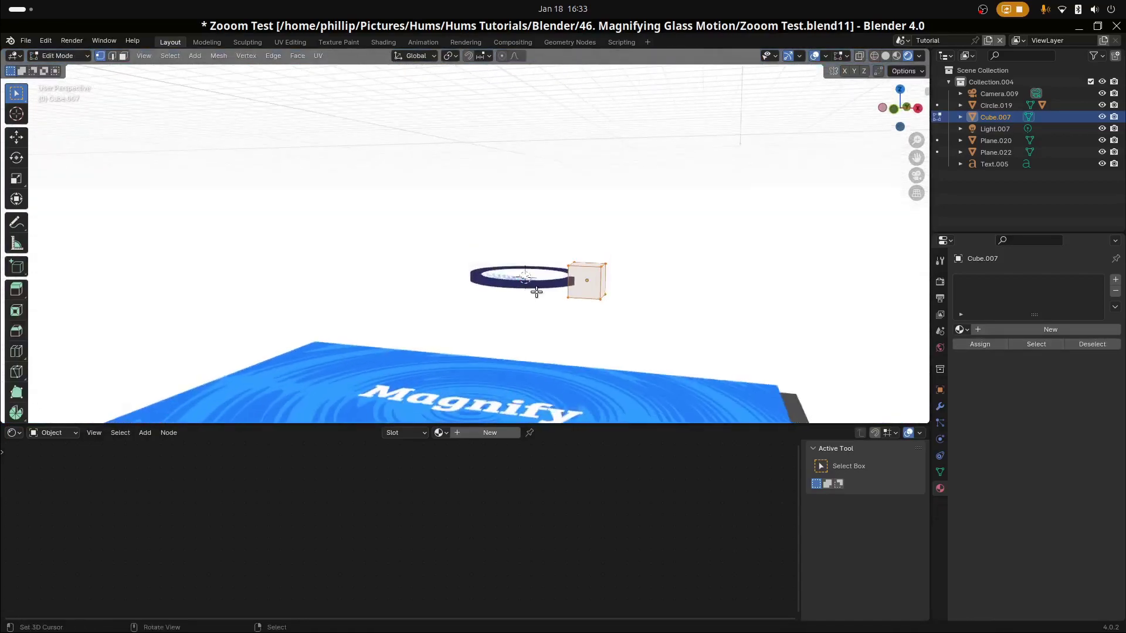
key(Tab)
scroll(599, 305, up, 1)
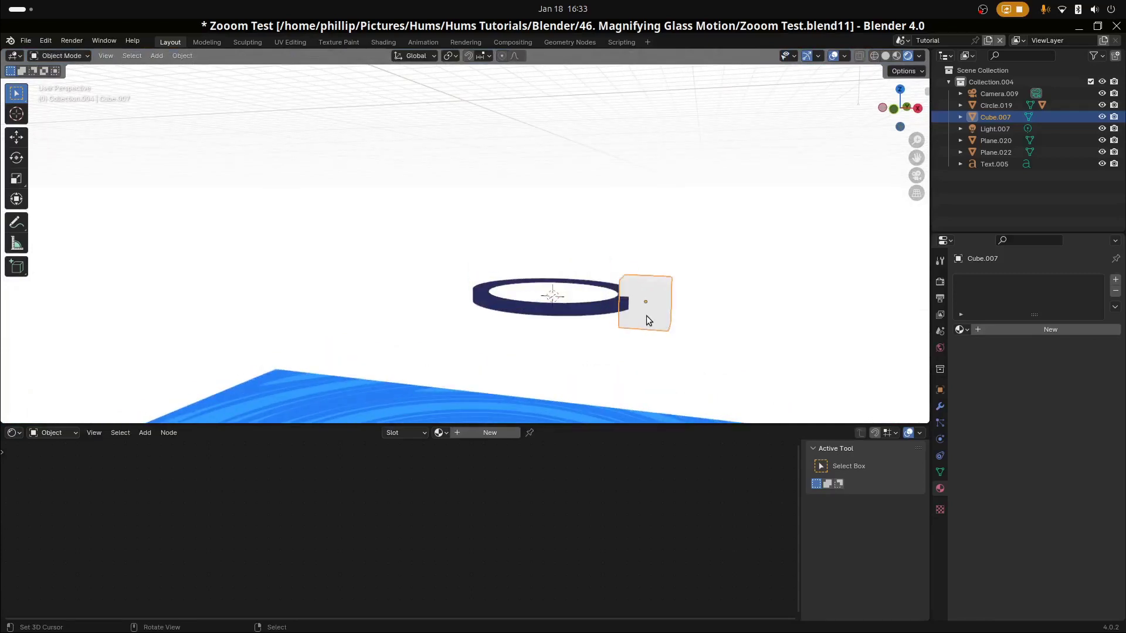
middle_drag(649, 324, 664, 329)
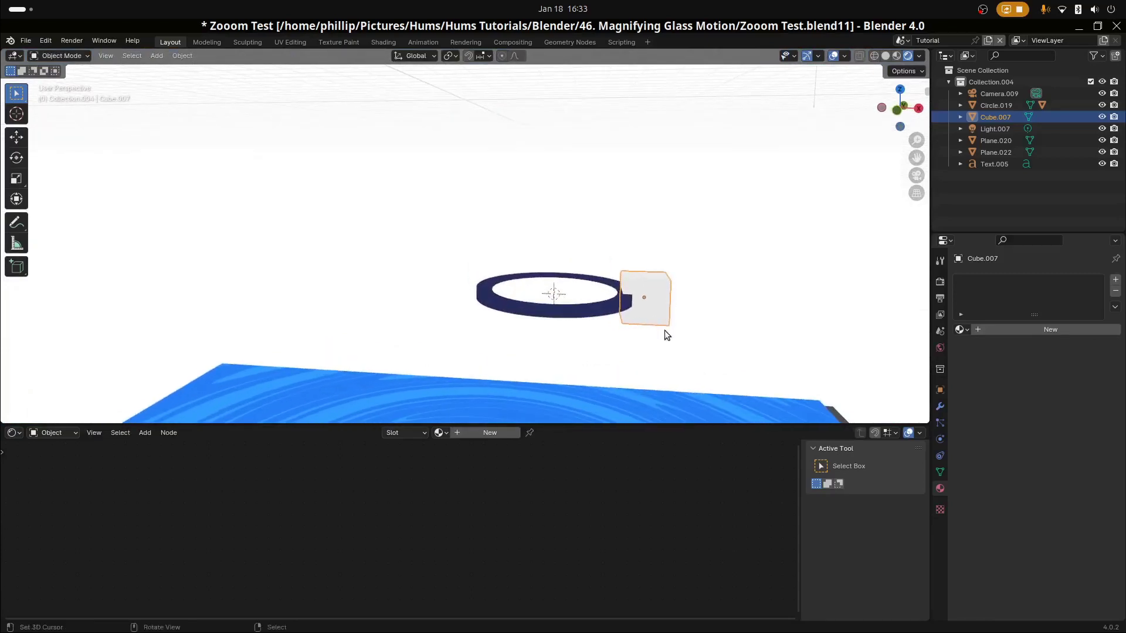
key(s)
key(y)
key(z)
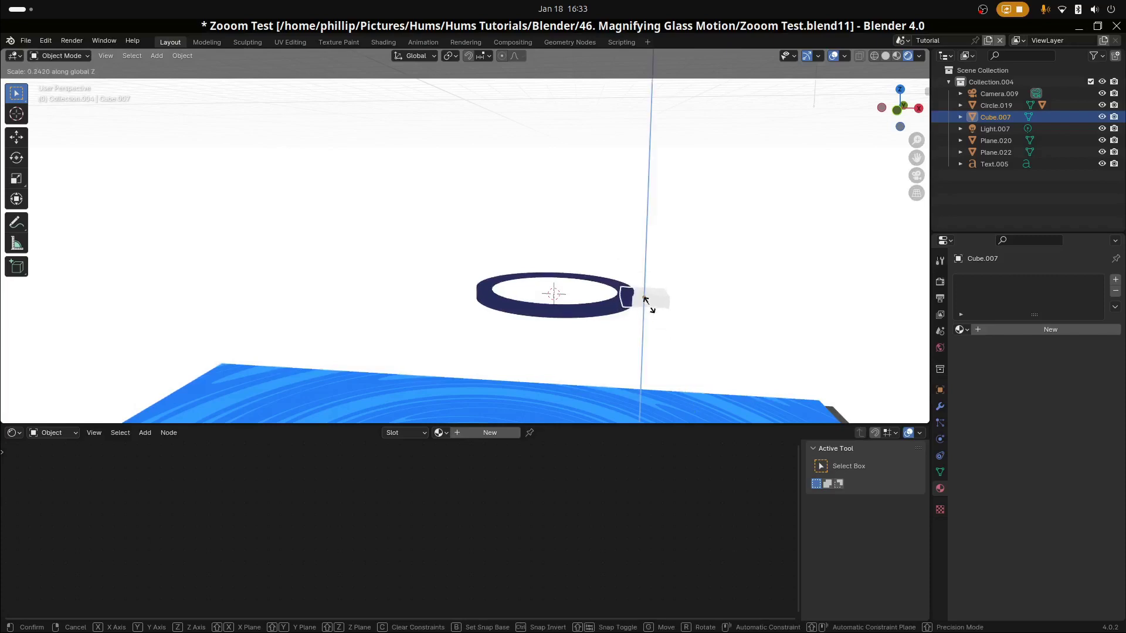
click(645, 300)
Scale the handle cube to about half its width along Y and by 0.58 along X.
middle_drag(645, 301, 669, 373)
key(s)
key(y)
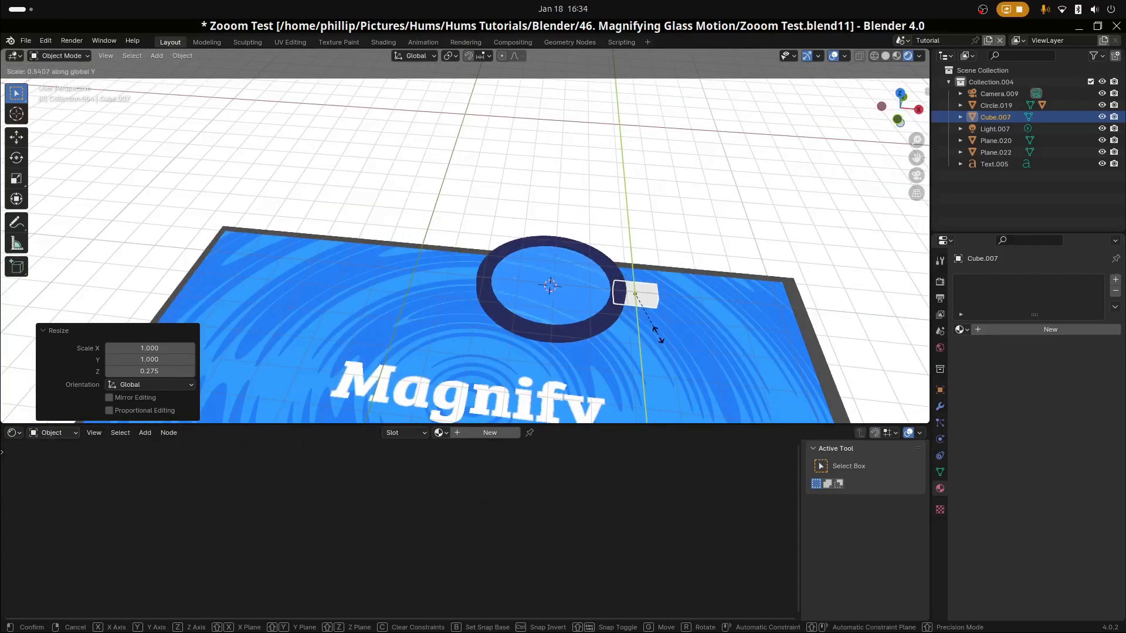
click(656, 326)
key(s)
key(x)
click(659, 316)
Slide the handle cube about 0.24 m toward the ring along X and shorten it further along X.
key(g)
key(x)
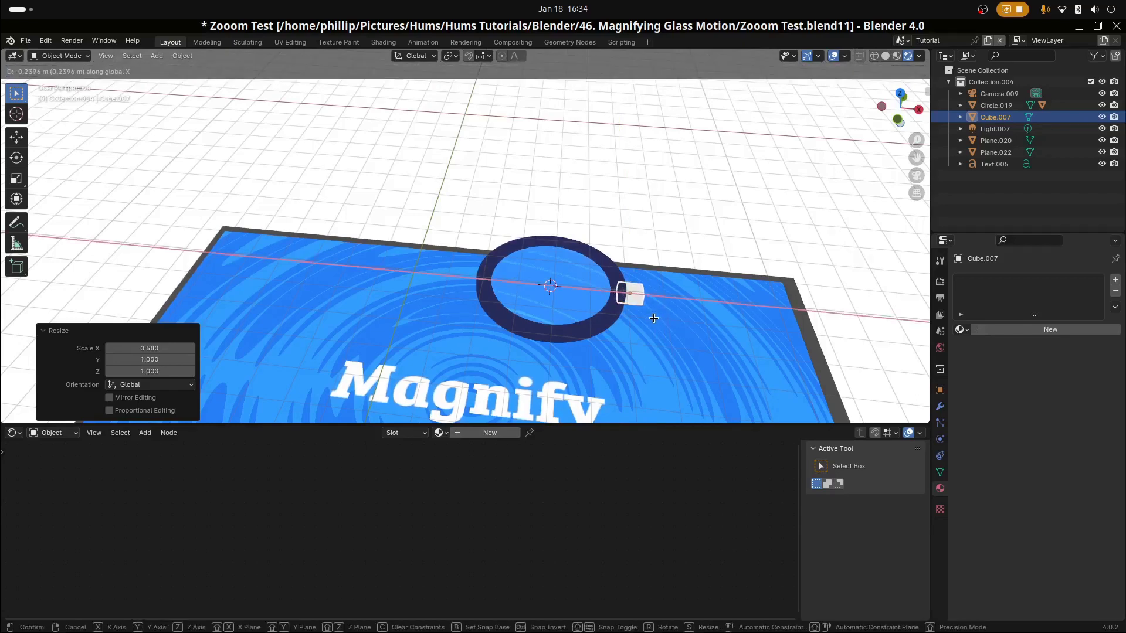
click(653, 318)
middle_drag(653, 318, 692, 377)
key(Tab)
click(123, 55)
key(Tab)
key(g)
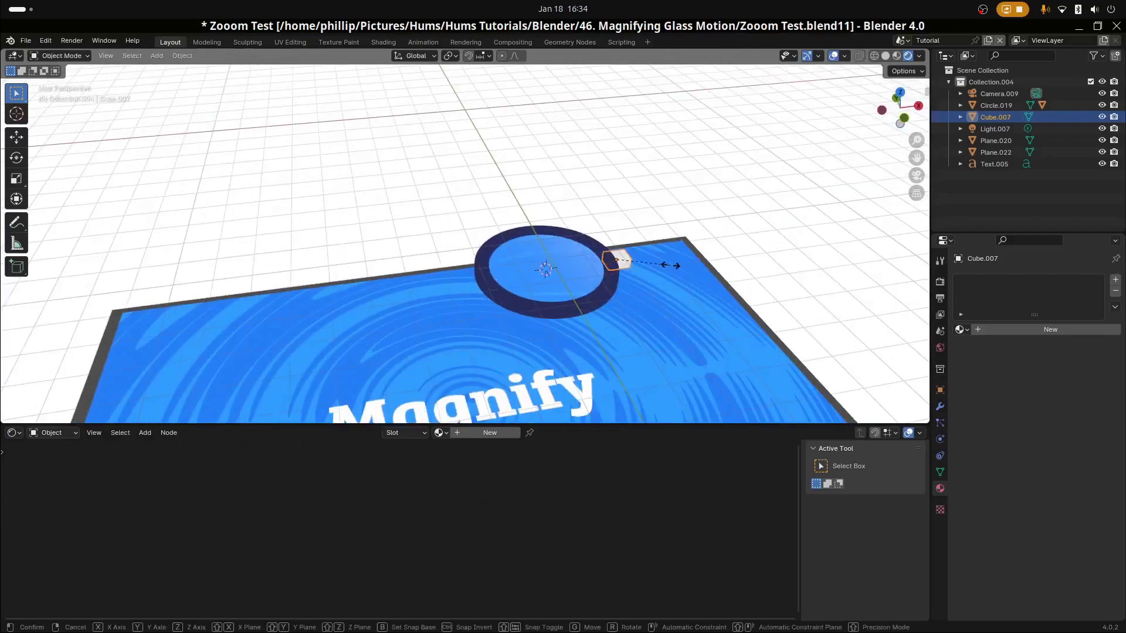
key(s)
key(x)
click(642, 267)
Enter Edit Mode on the handle cube and select its end face pointing away from the ring.
middle_drag(642, 266, 567, 341)
key(Tab)
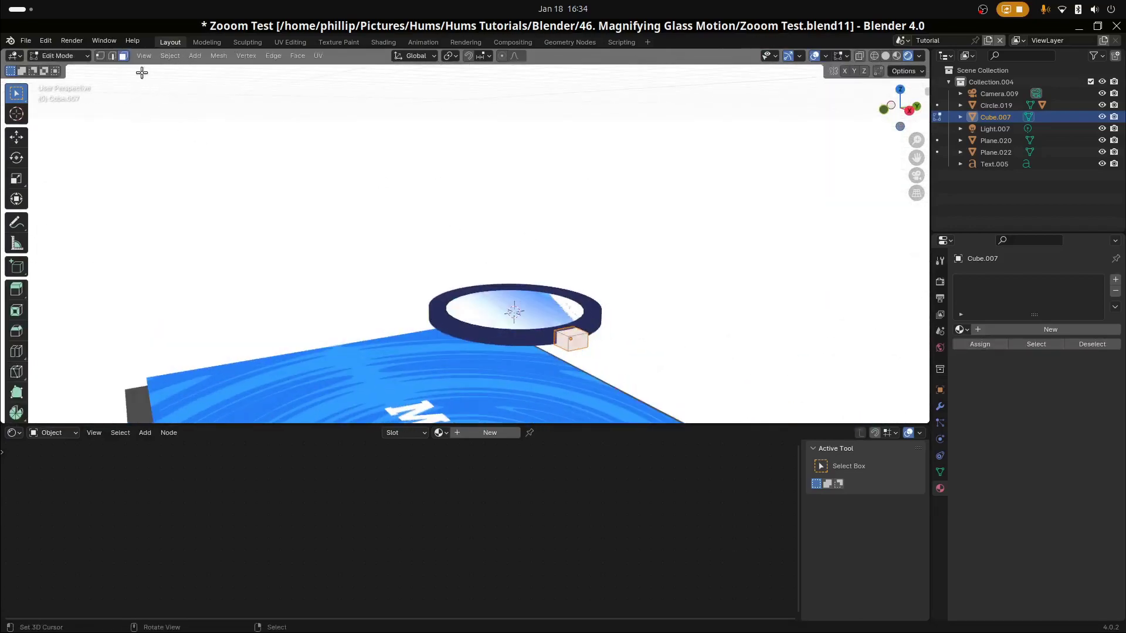
click(583, 357)
middle_drag(543, 345, 565, 345)
key(e)
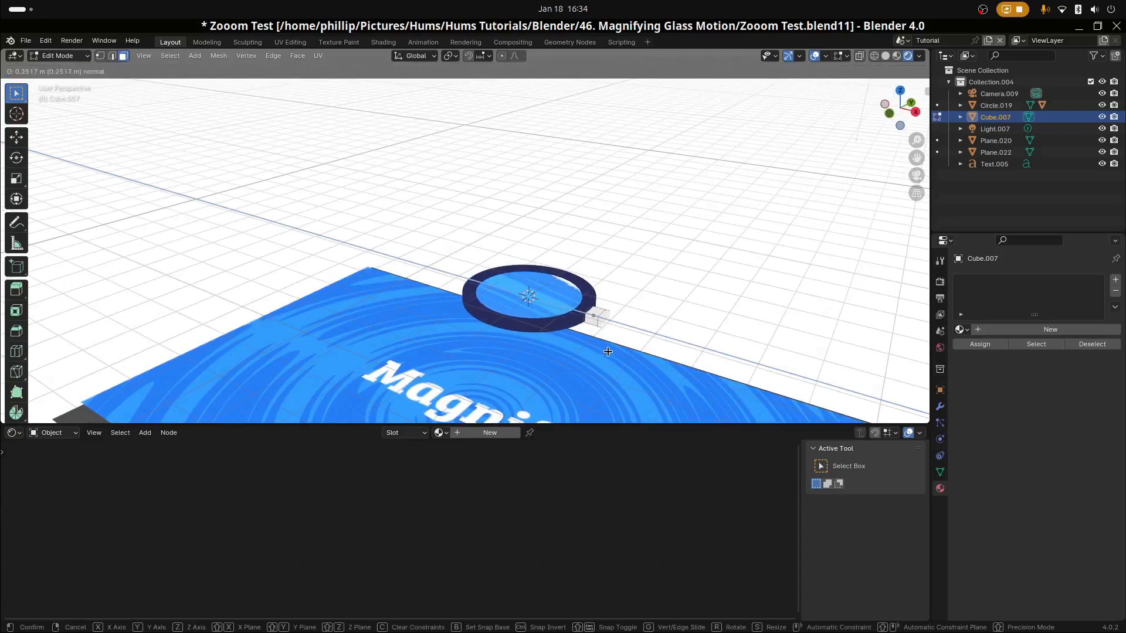
right_click(613, 355)
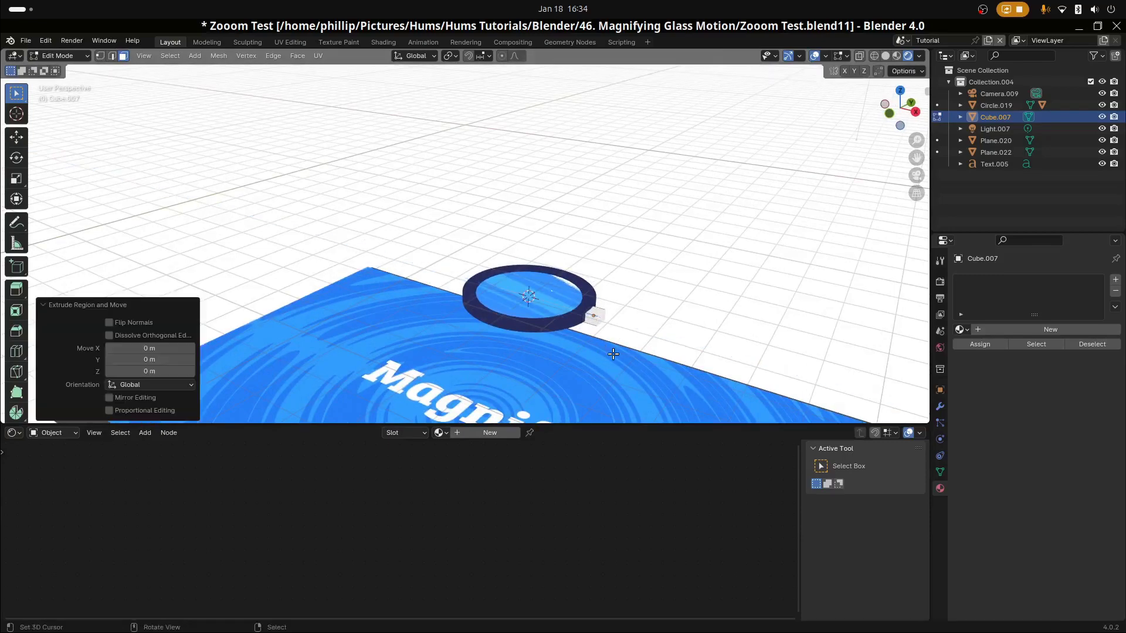
key(s)
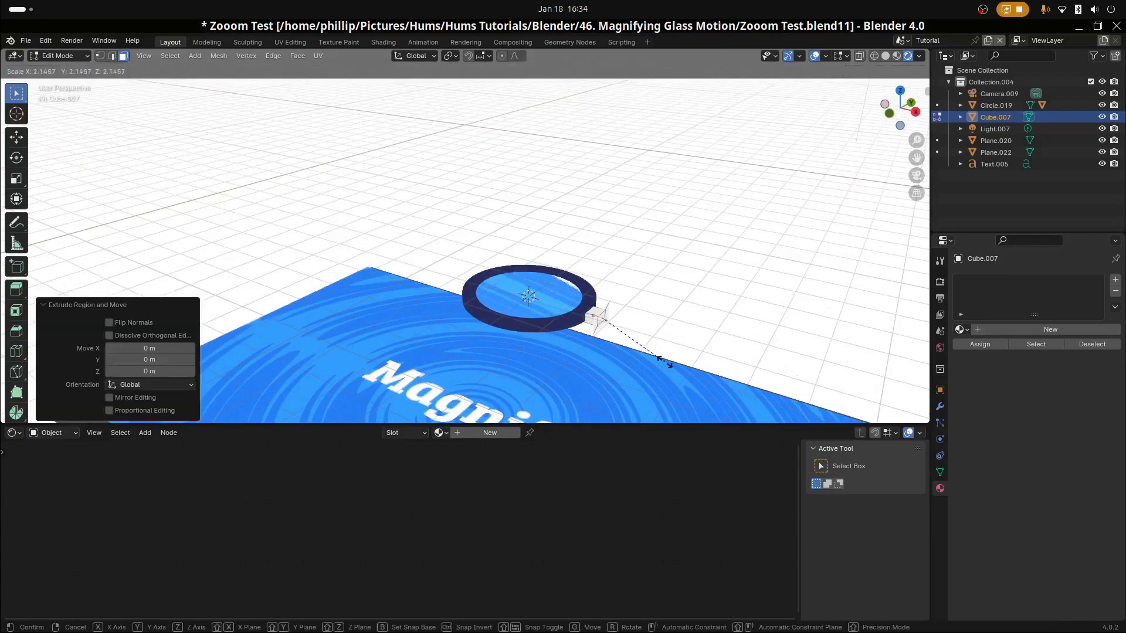
right_click(673, 372)
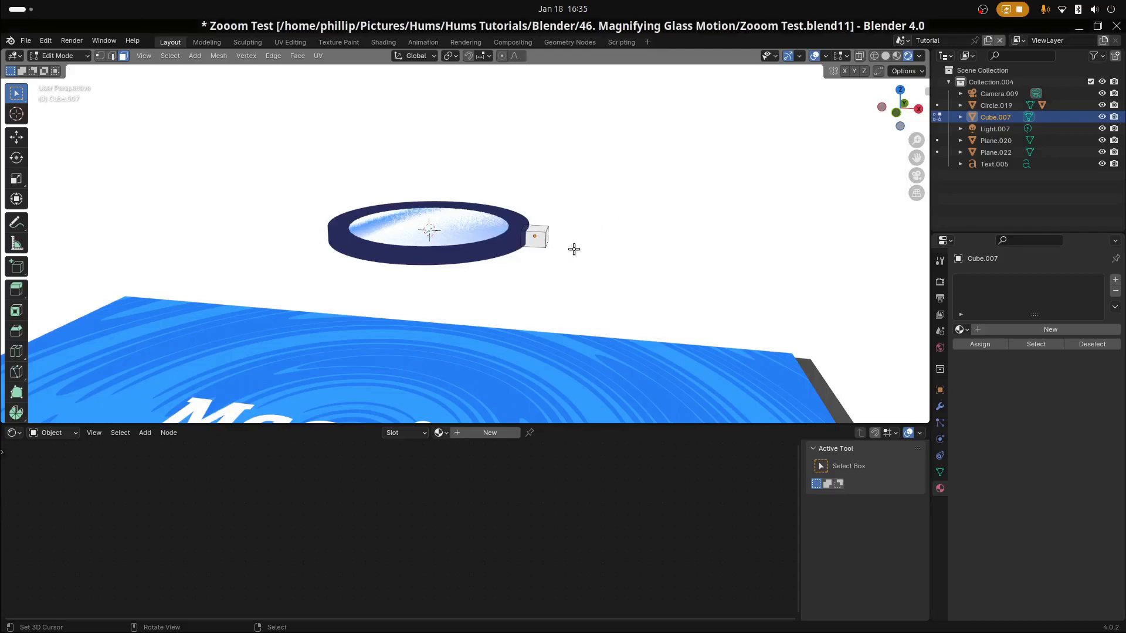
Extrude the handle block's outer end face in place and scale the new face up by 2.013.
scroll(572, 254, up, 3)
middle_drag(573, 253, 504, 252)
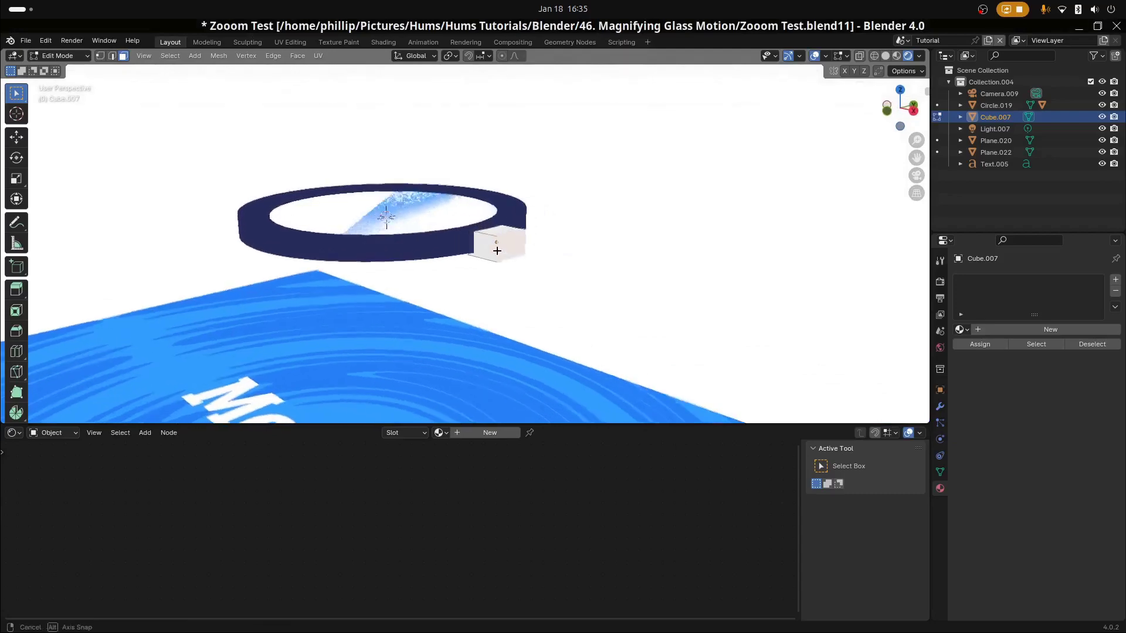
scroll(504, 252, up, 2)
key(e)
click(539, 265)
key(s)
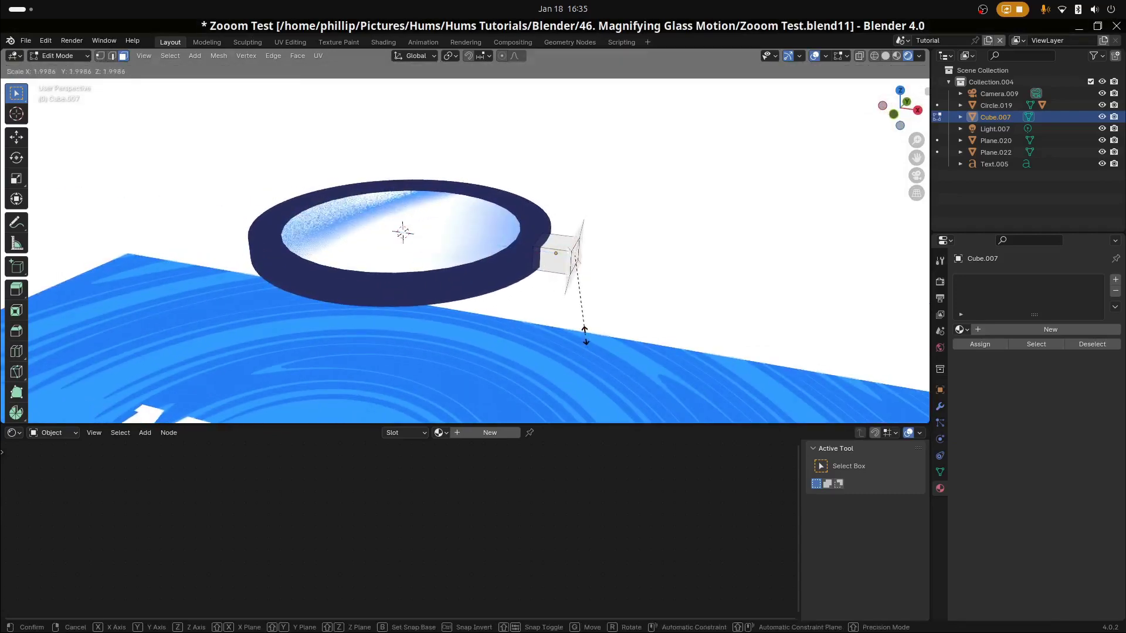
click(584, 333)
Extrude the enlarged end face about 7.7 m outward to form the grip.
mouse_move(581, 314)
middle_down()
mouse_move(661, 313)
mouse_move(623, 283)
mouse_move(588, 296)
middle_up()
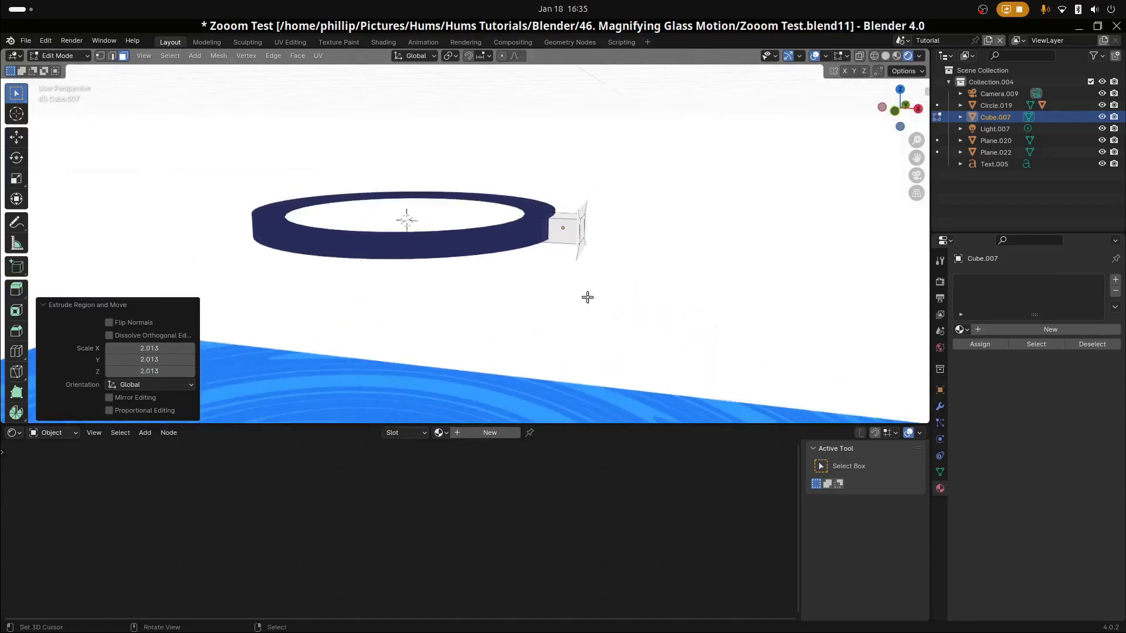
scroll(588, 297, down, 4)
key(e)
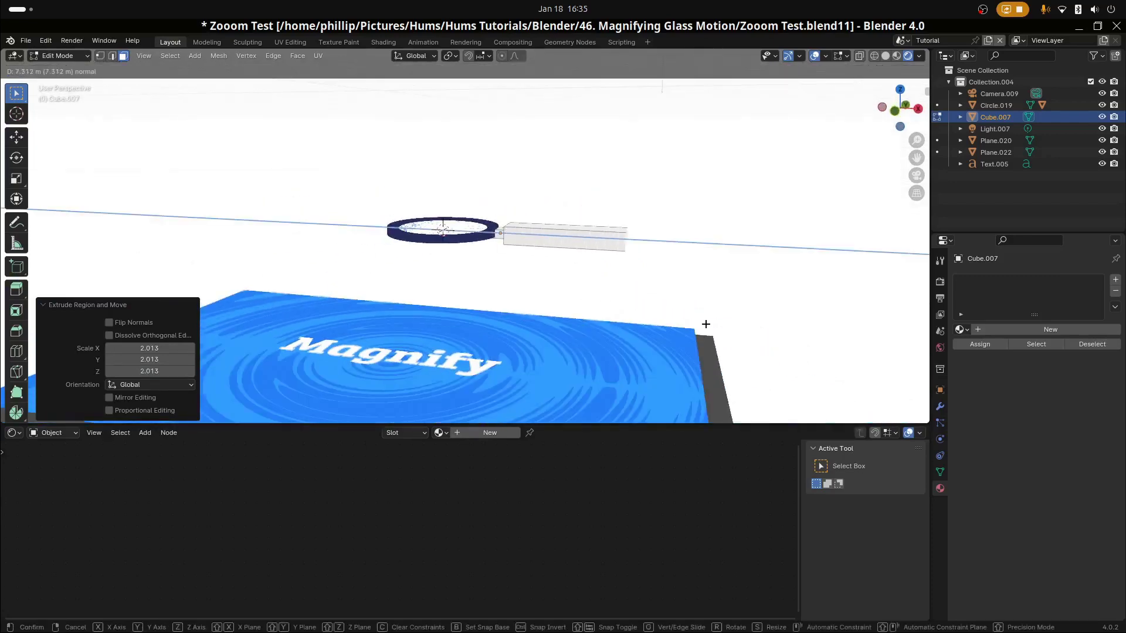
click(712, 327)
Move the grip's end face about 0.54 m back toward the ring along X.
middle_drag(605, 289, 606, 348)
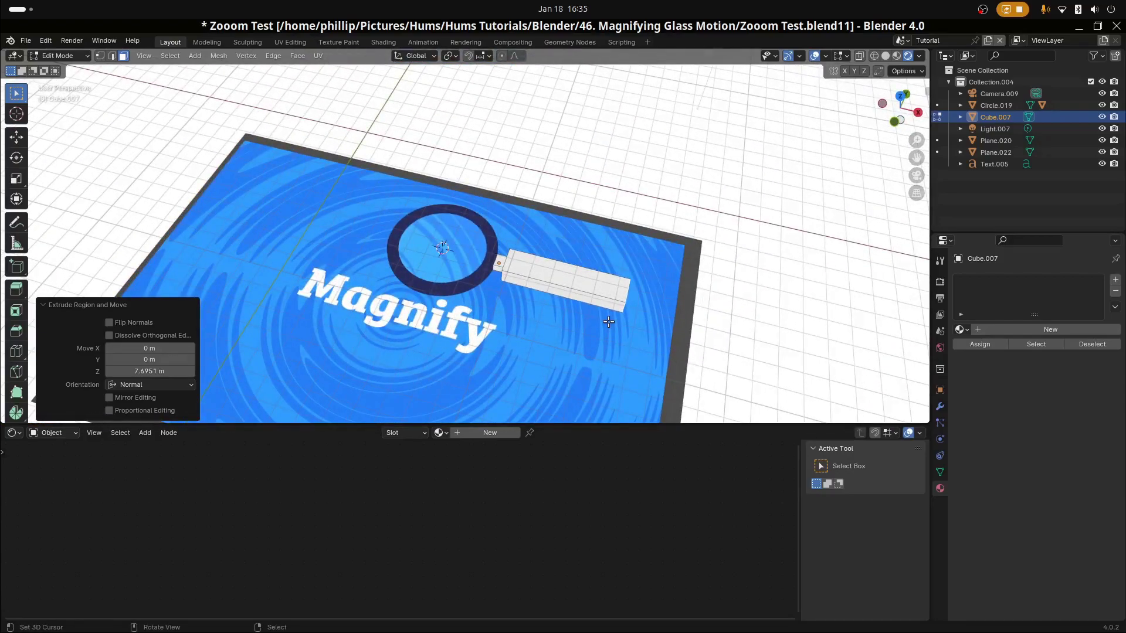
key(g)
key(z)
key(x)
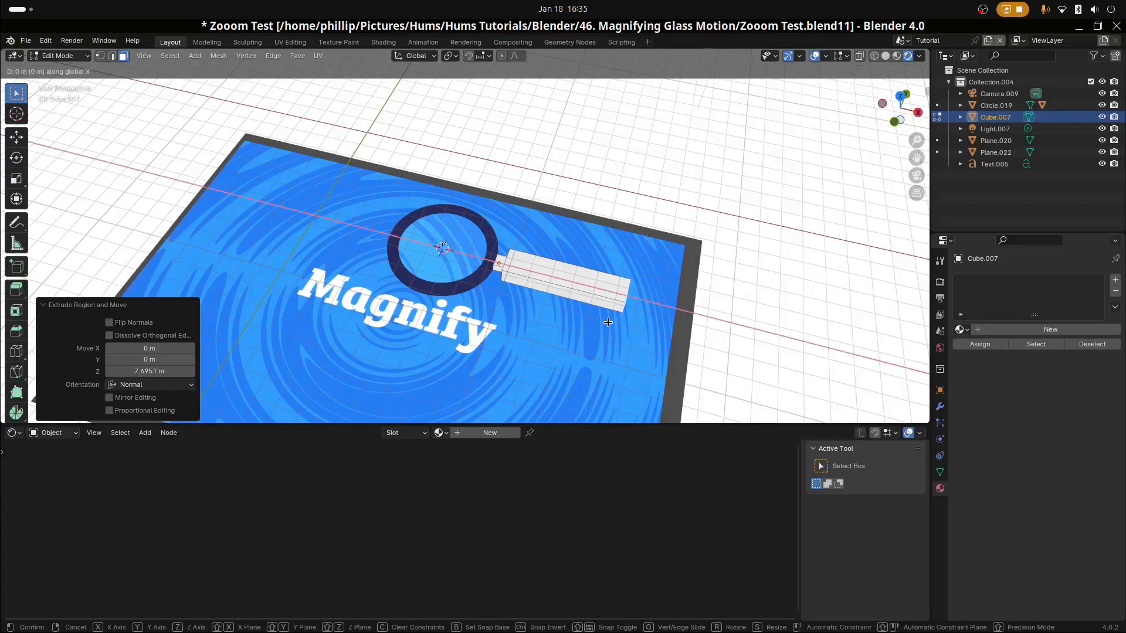
click(598, 322)
Widen the grip's end face along Y by a factor of about 1.3 so the grip flares outward.
middle_drag(599, 322, 491, 293)
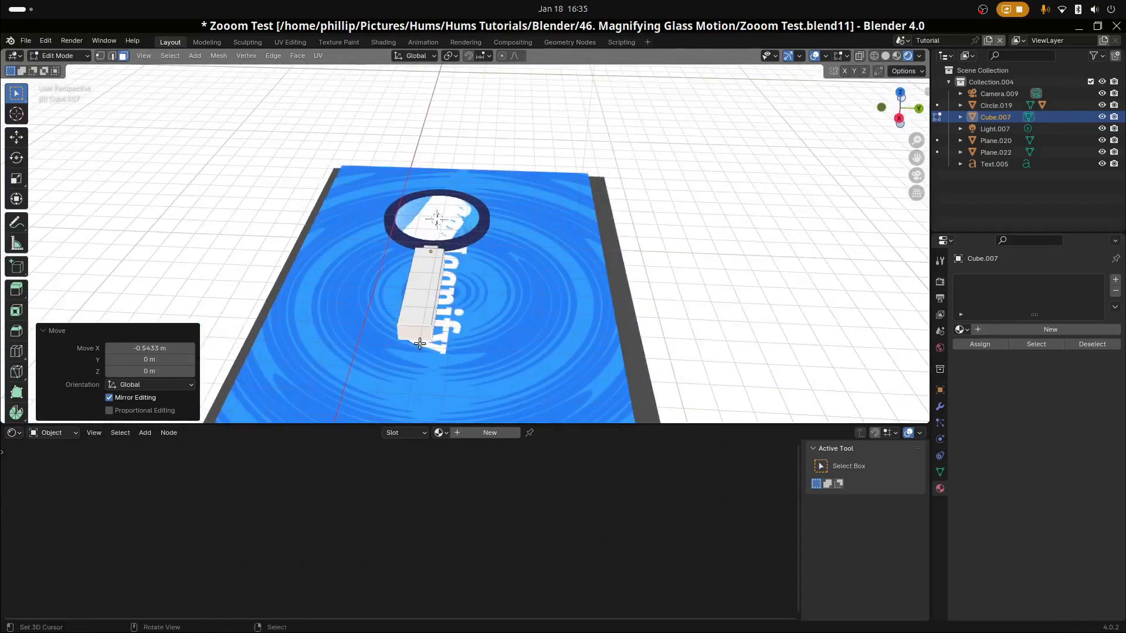
key(s)
key(x)
key(y)
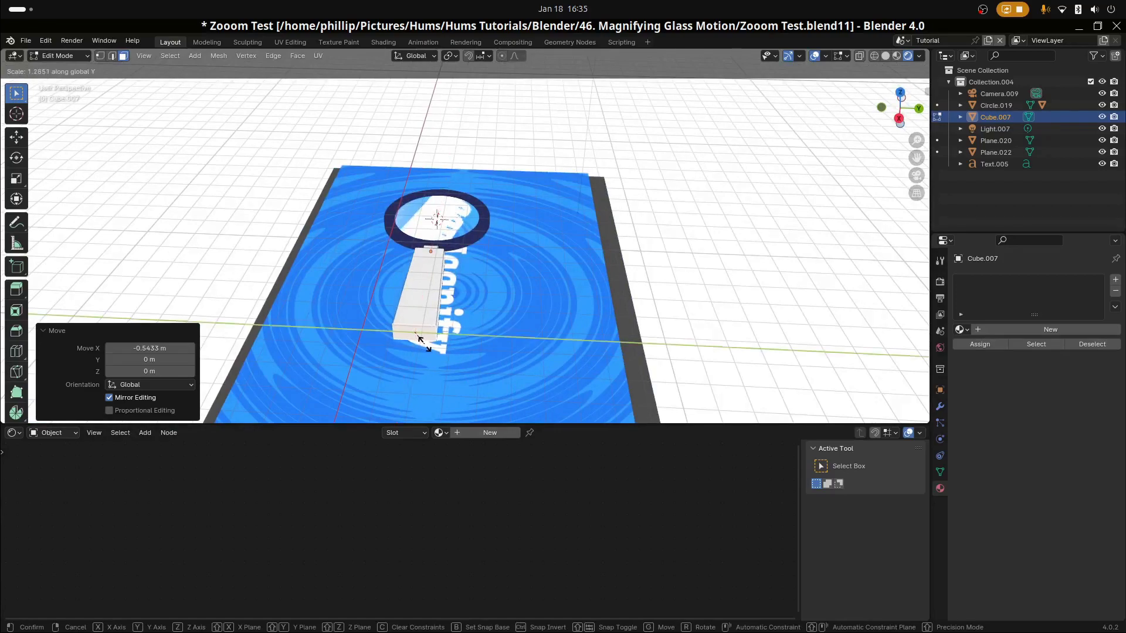
click(423, 340)
Leave Edit Mode and narrow the whole handle along Y to about 0.72.
middle_drag(422, 340, 457, 346)
key(Tab)
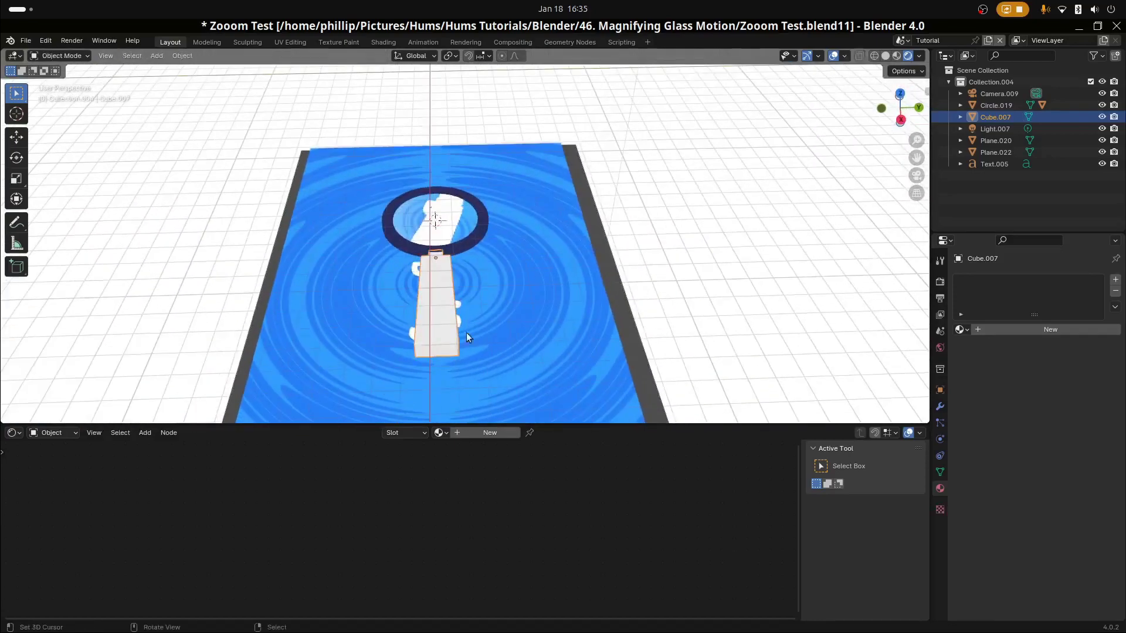
key(s)
key(x)
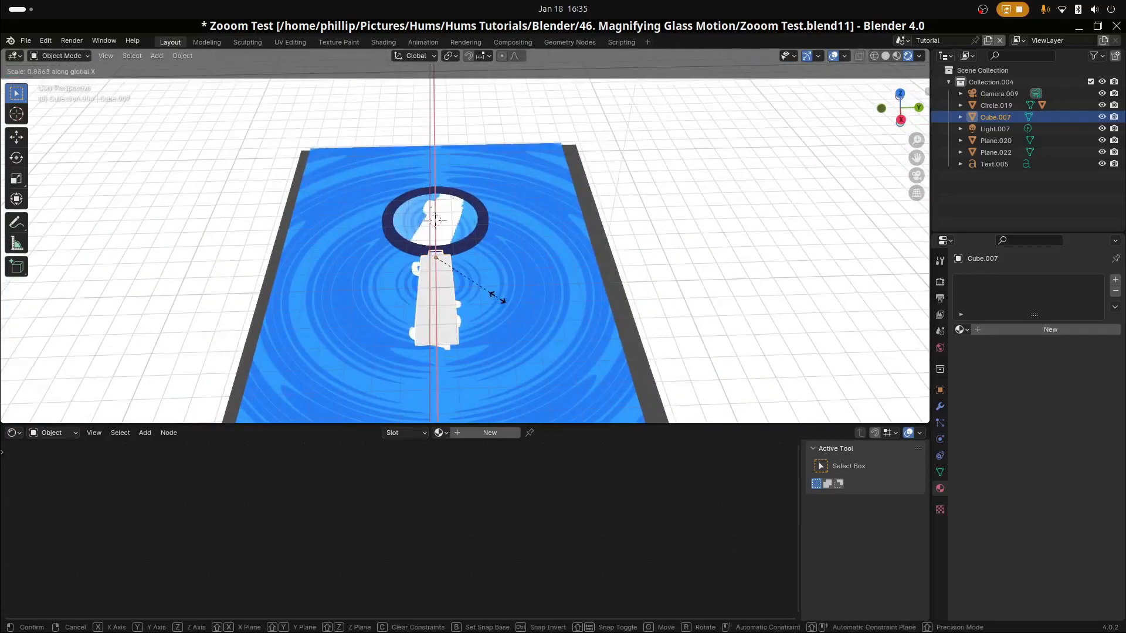
key(y)
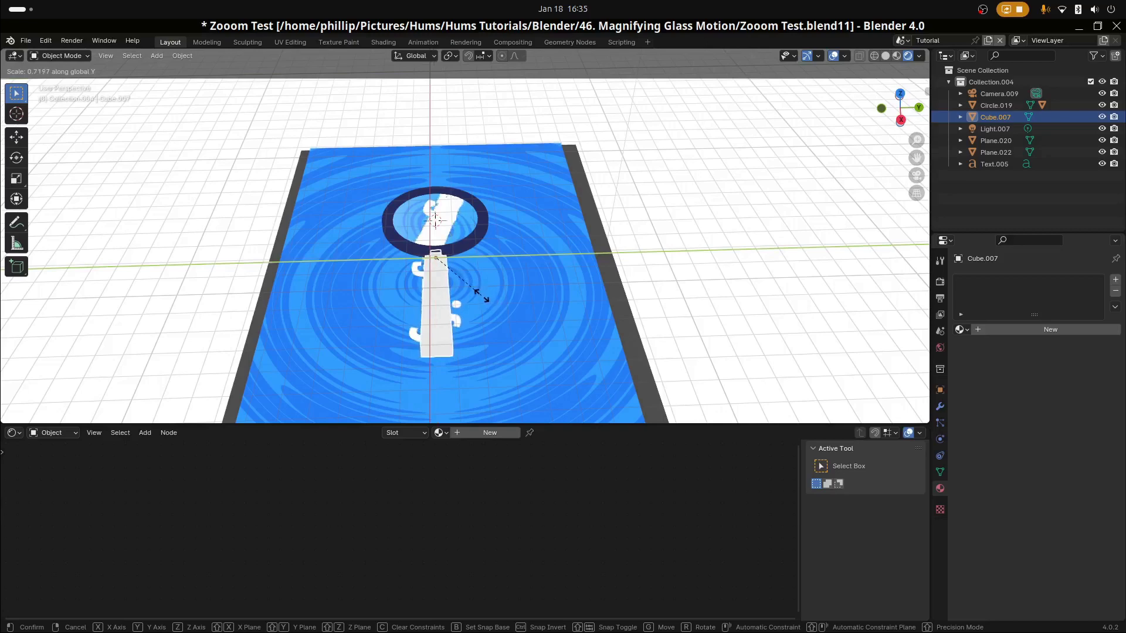
click(481, 296)
Try to bevel the vertical corner edges at the outer end of the handle.
mouse_move(467, 318)
middle_down()
mouse_move(448, 286)
mouse_move(349, 311)
mouse_move(417, 293)
mouse_move(472, 309)
middle_up()
key(Tab)
middle_drag(588, 276, 498, 310)
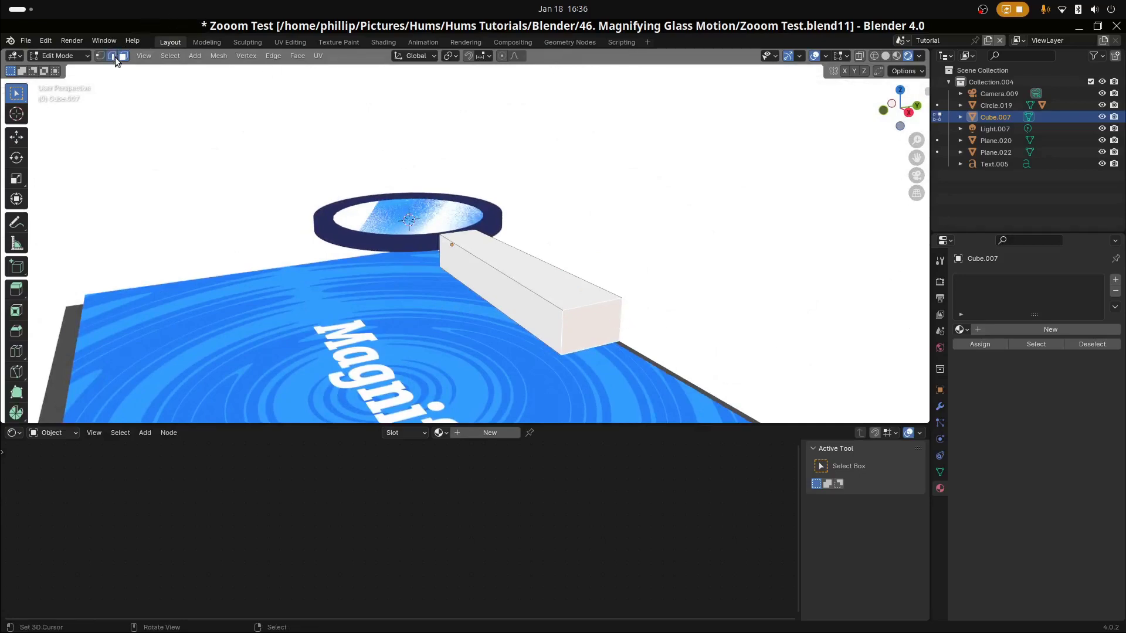
middle_drag(617, 324, 566, 317)
key(ctrl+b)
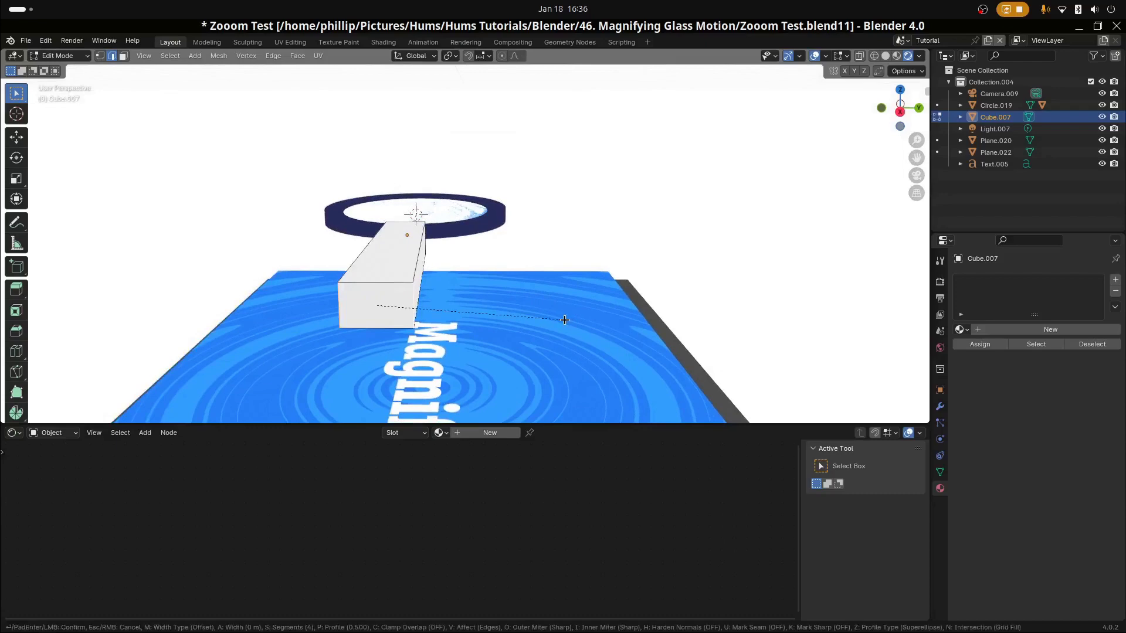
click(583, 364)
middle_drag(352, 291, 410, 340)
Return to Object Mode and apply the handle's scale.
key(Tab)
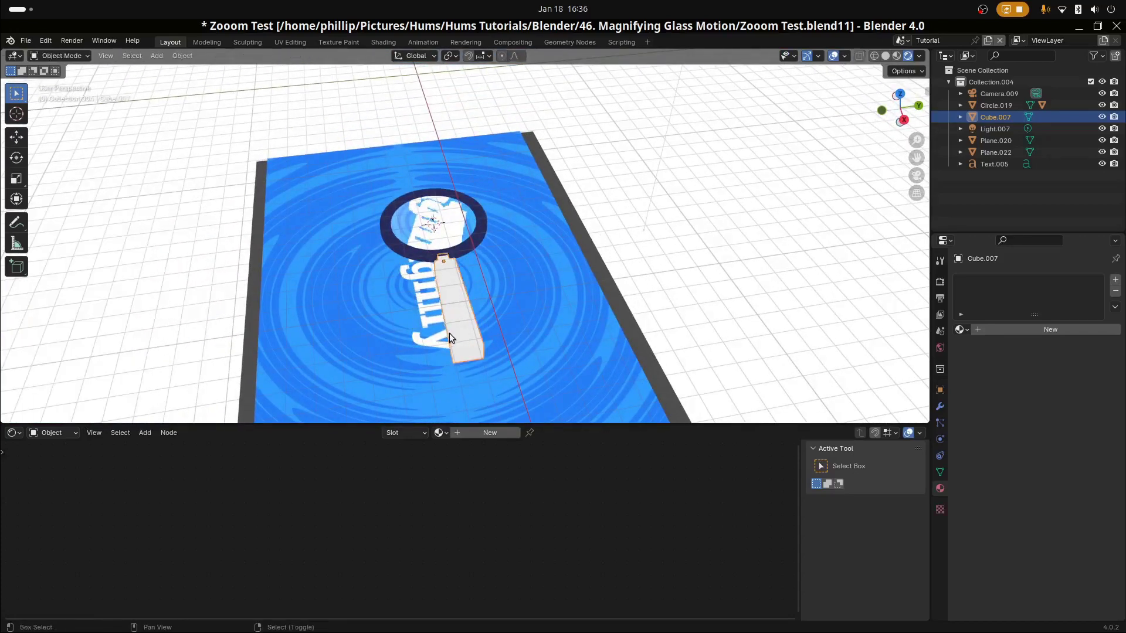
key(shift+a)
key(ctrl+a)
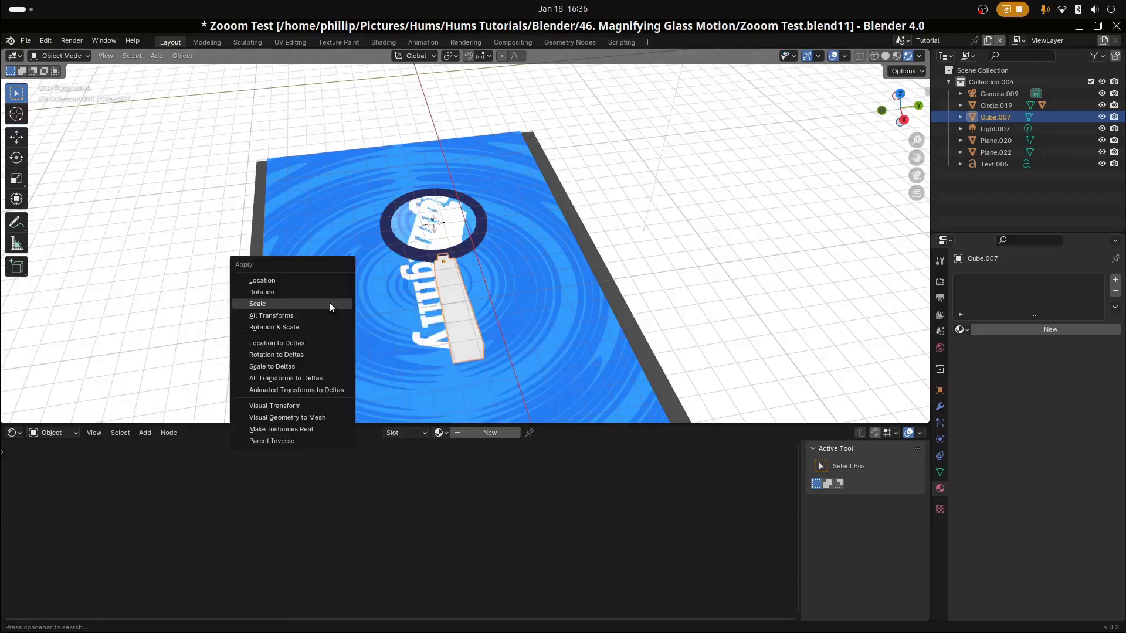
click(291, 304)
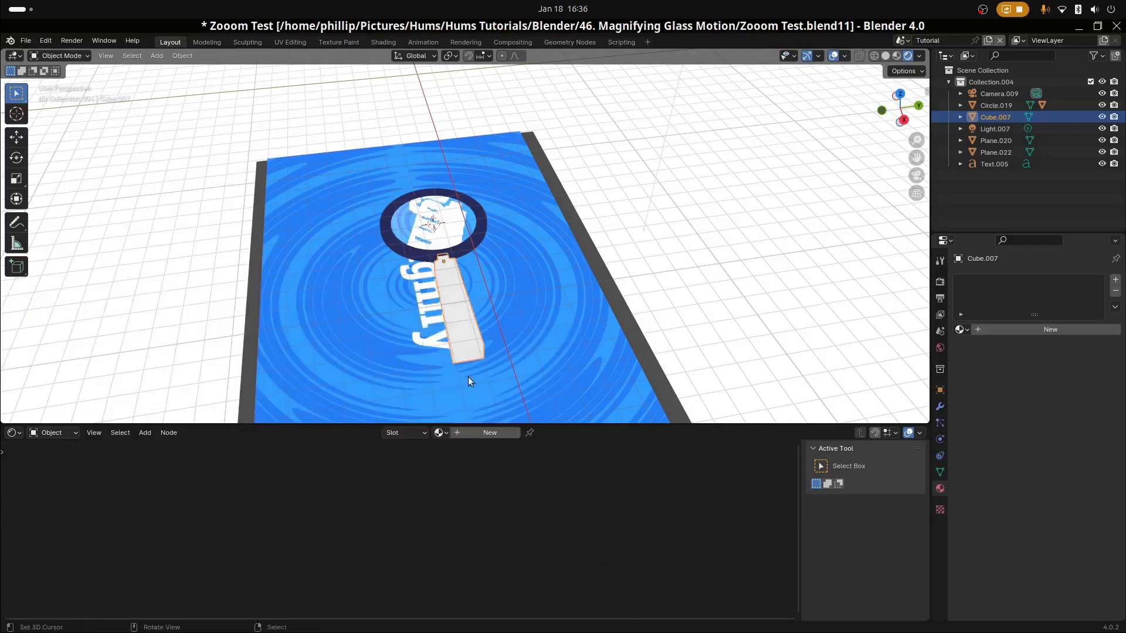
Round the vertical corner edges at the grip's outer end with a bevel about 1.9 m wide using 6 segments.
scroll(453, 371, up, 3)
scroll(470, 300, up, 2)
key(Tab)
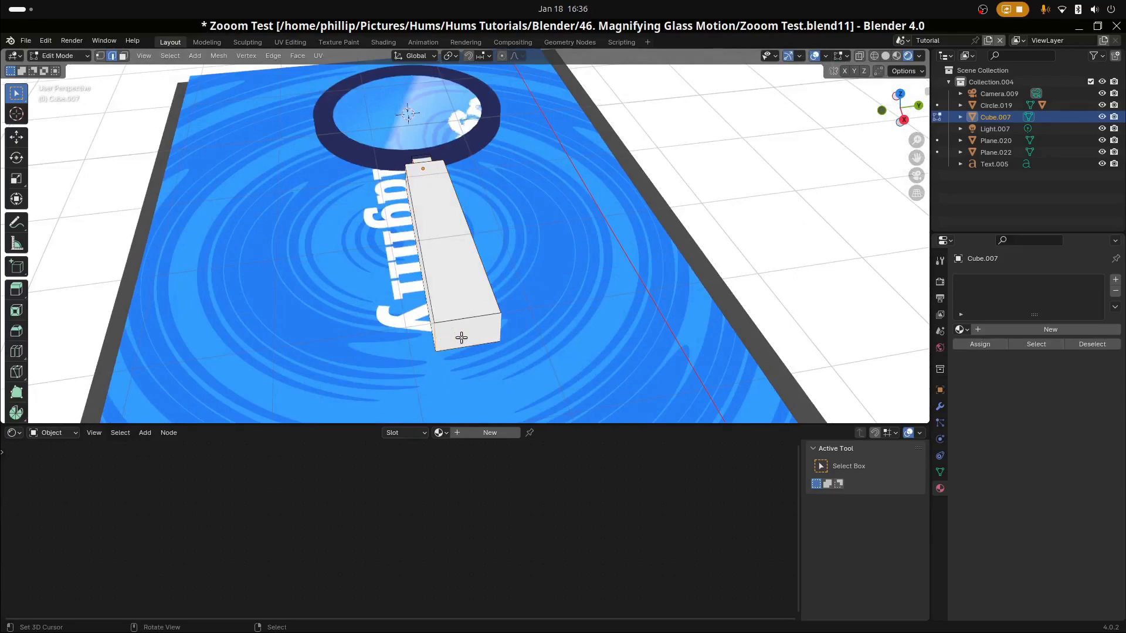
key(ctrl+b)
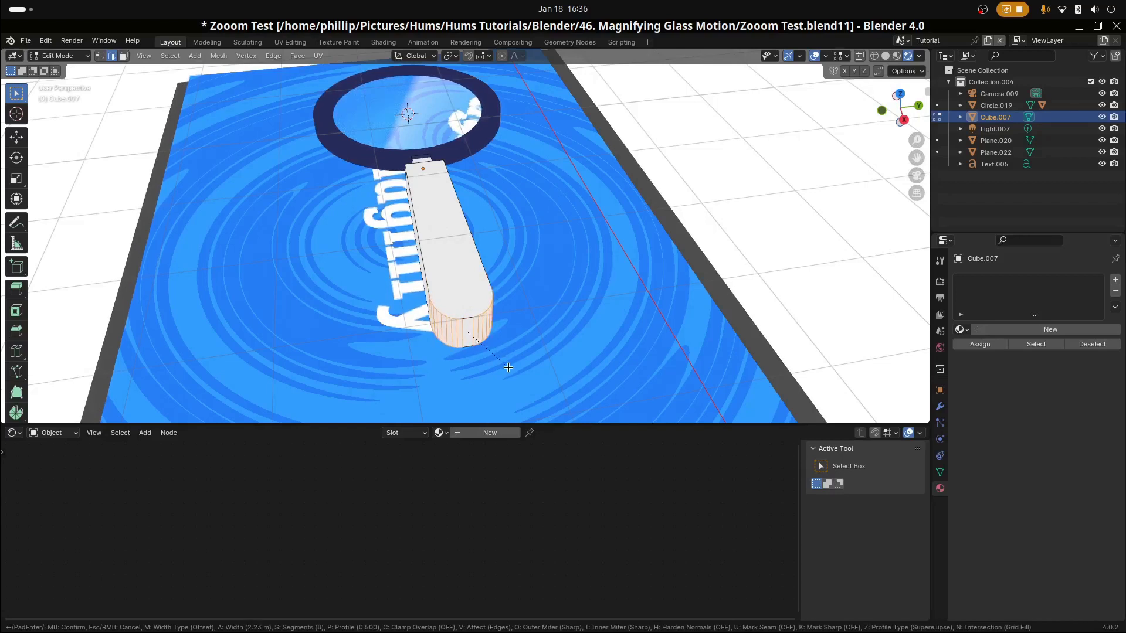
scroll(508, 367, down, 4)
scroll(508, 367, up, 2)
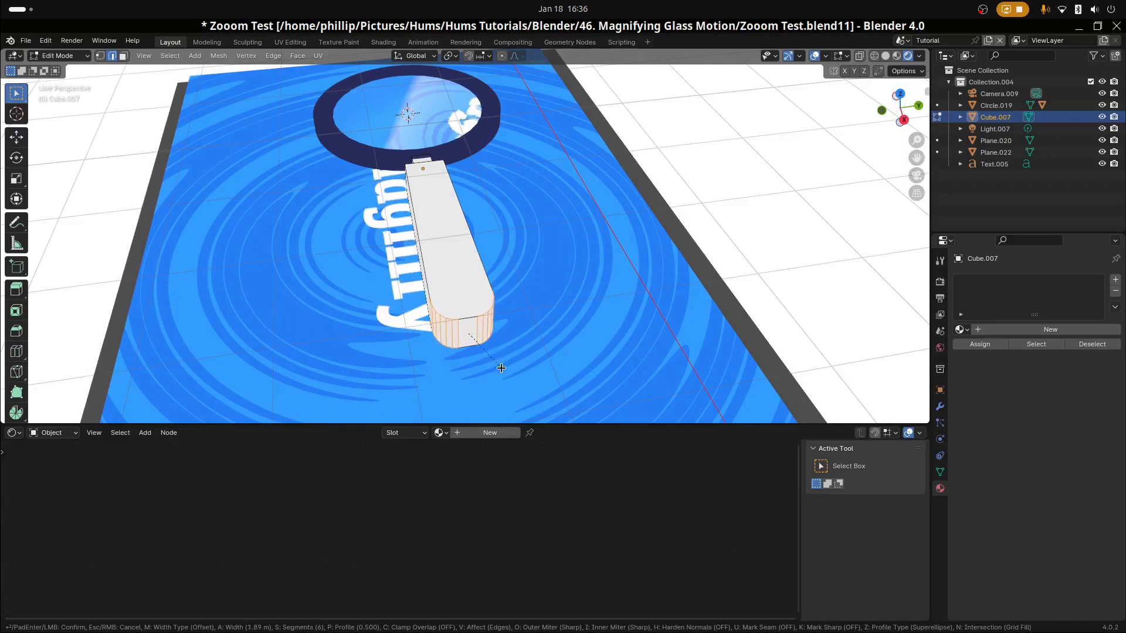
click(502, 368)
Leave Edit Mode and flatten the handle along Z with a scale of 0.558.
key(Tab)
middle_drag(465, 319, 586, 160)
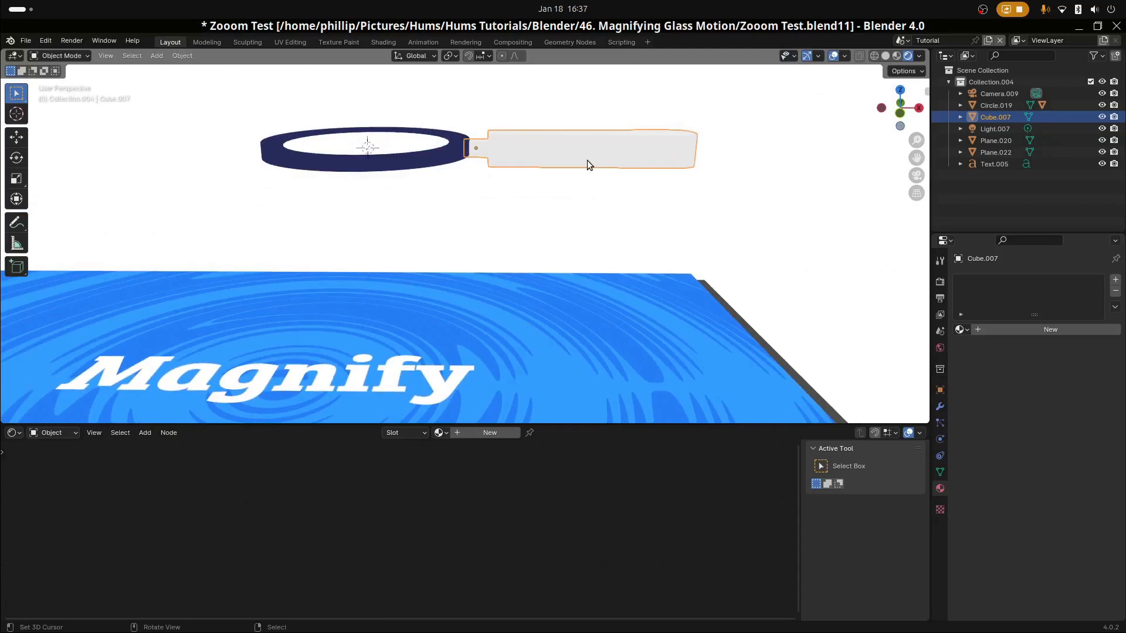
key(g)
key(z)
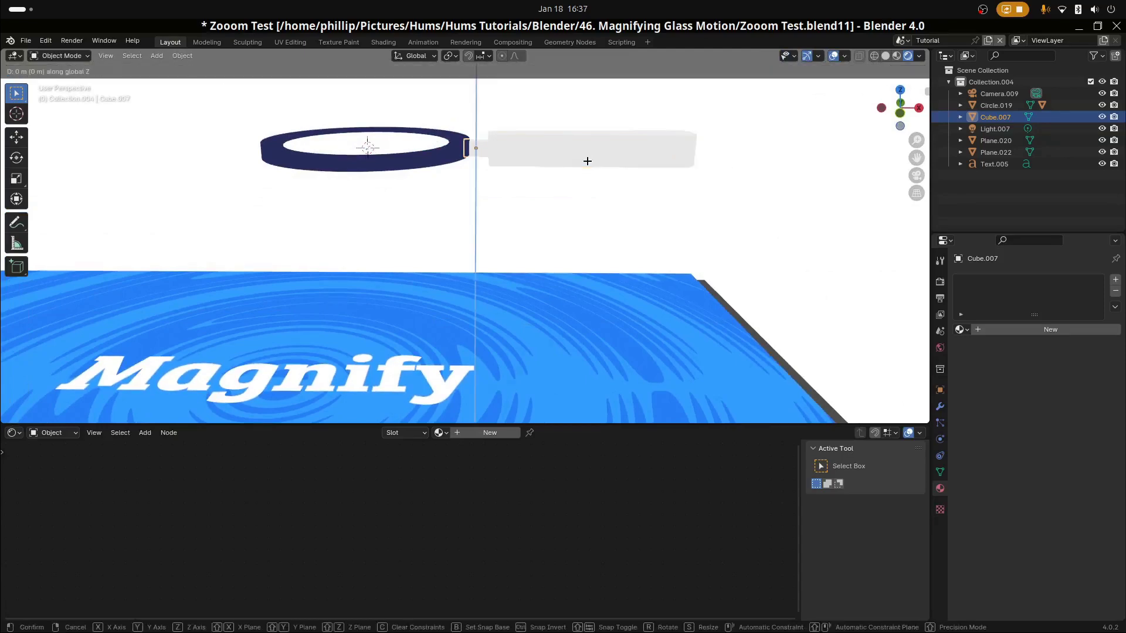
key(s)
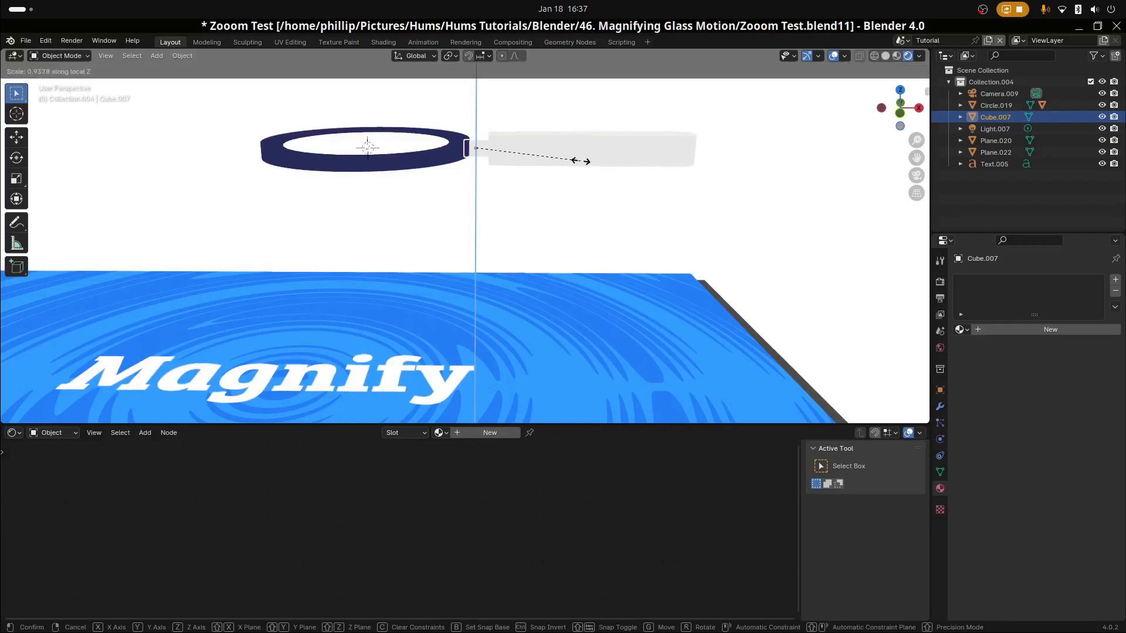
click(539, 154)
Link the ring's navy material to the handle.
middle_drag(538, 155, 610, 303)
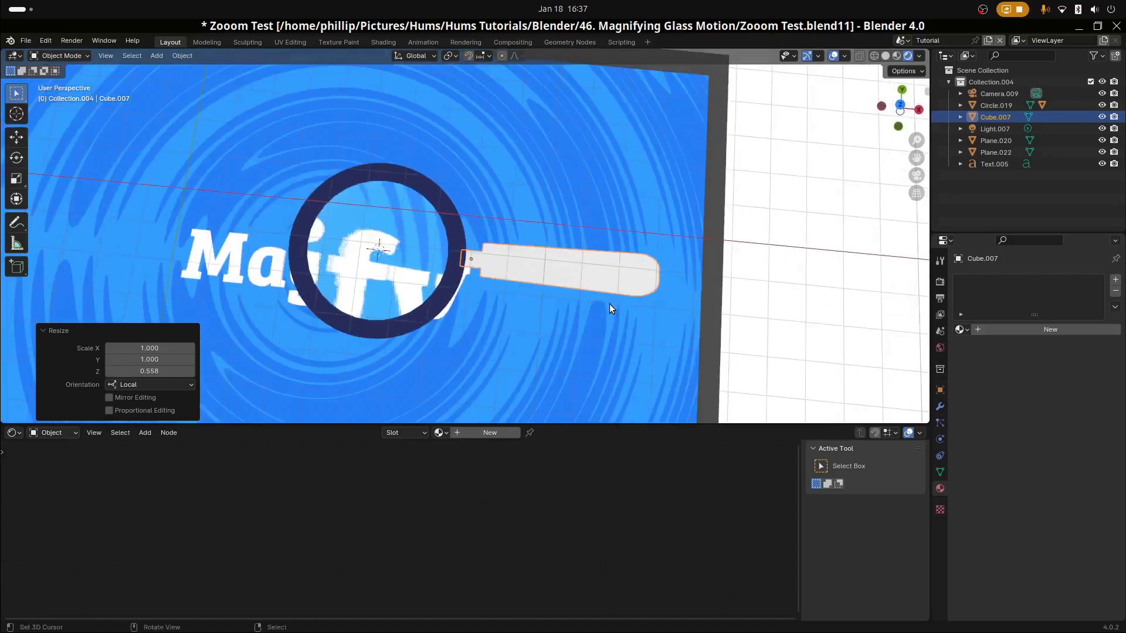
shift+click(453, 284)
key(ctrl+l)
click(452, 284)
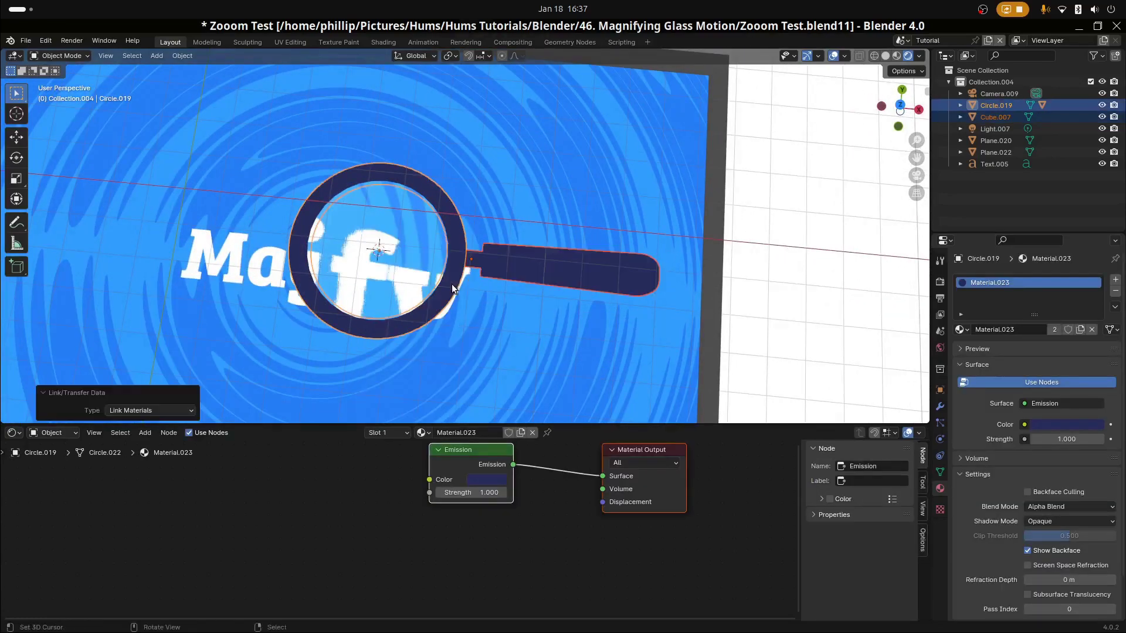
Enter Edit Mode and select all faces around the short connector between the ring and the grip in face select mode.
scroll(486, 287, up, 4)
middle_drag(485, 287, 484, 222)
key(Tab)
click(486, 166)
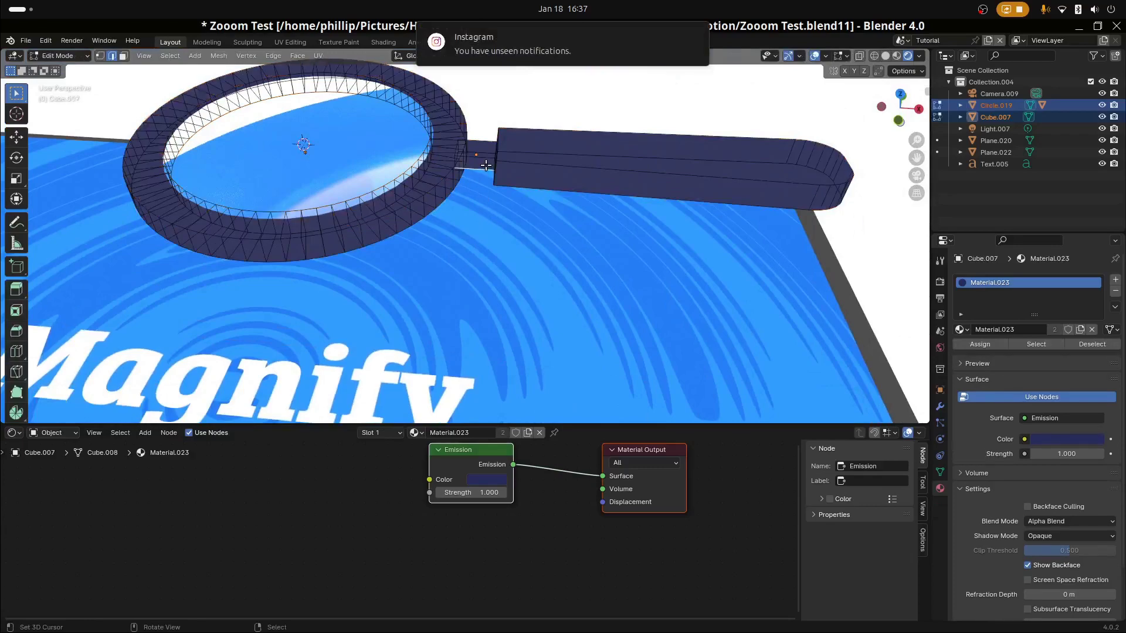
middle_drag(411, 102, 413, 128)
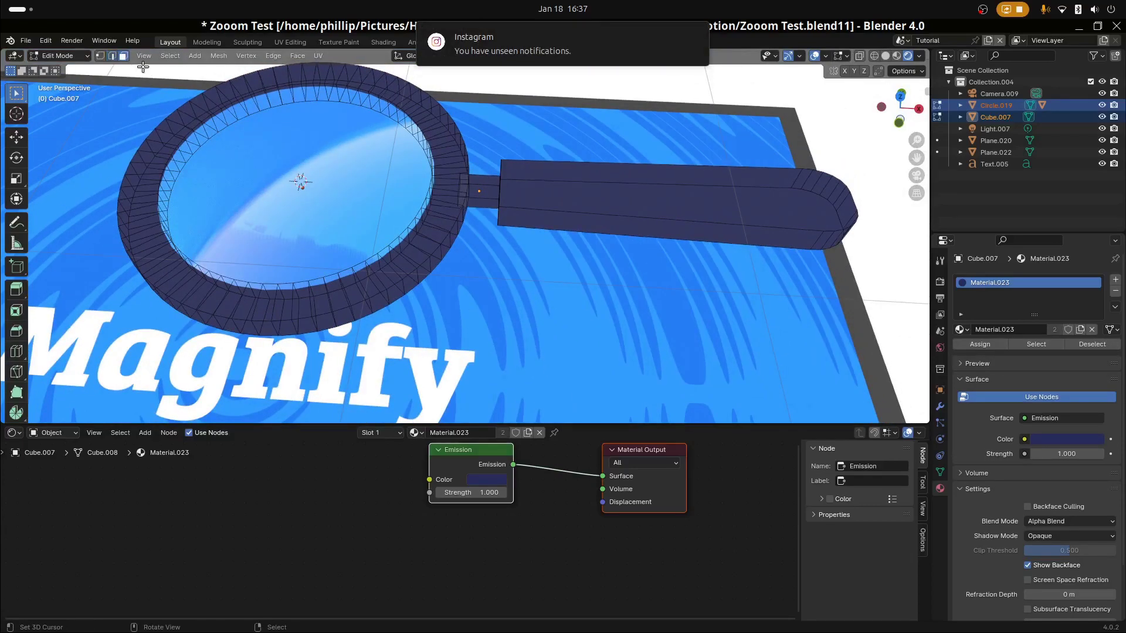
click(480, 203)
middle_drag(483, 193, 364, 103)
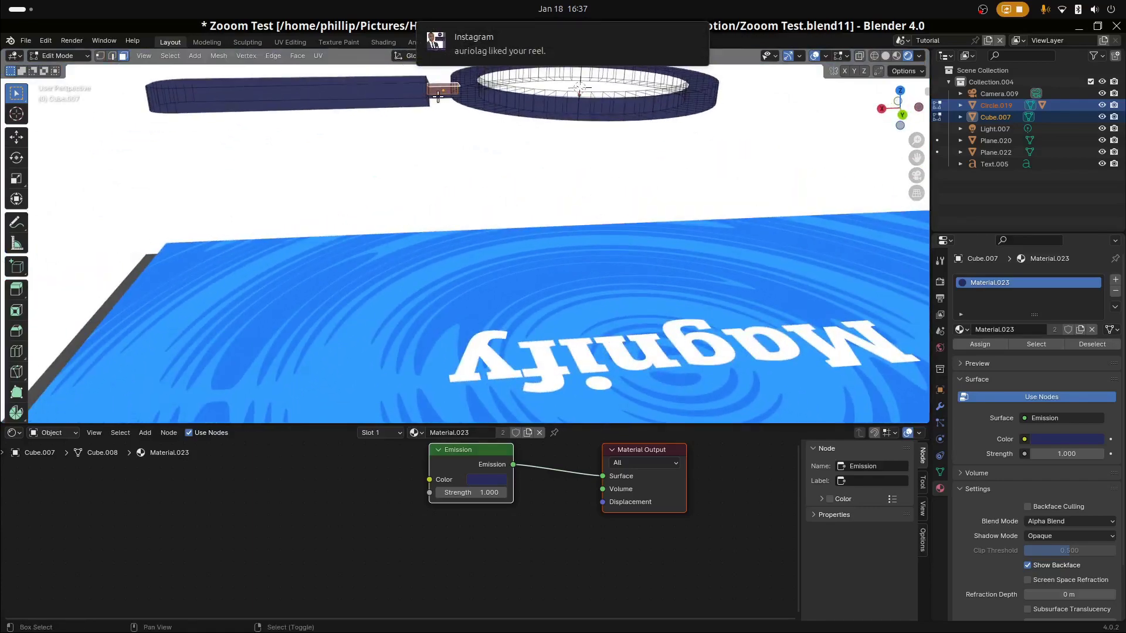
middle_drag(435, 97, 423, 407)
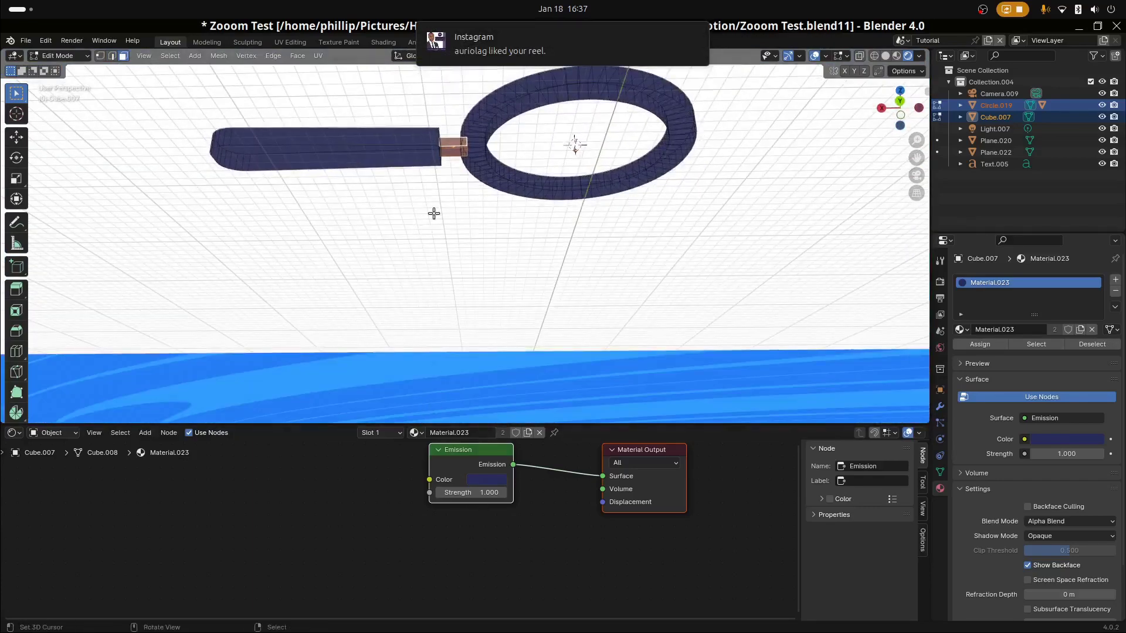
middle_drag(449, 157, 851, 357)
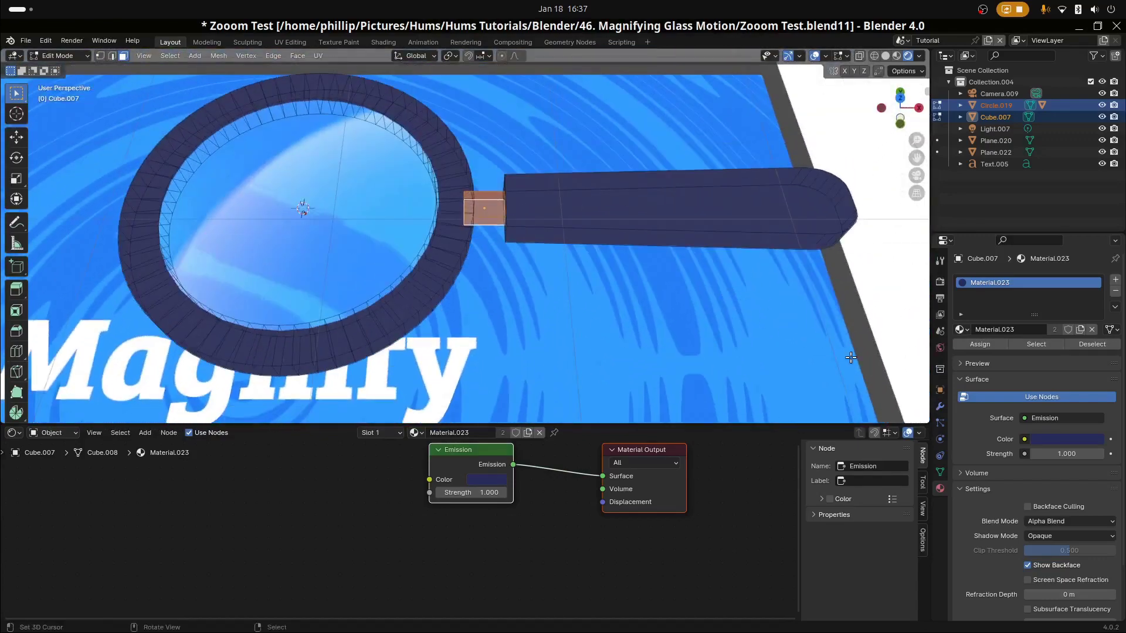
Add a second material to the handle with a pink base color, assign it to the connector faces and leave Edit Mode.
click(1115, 280)
click(1047, 350)
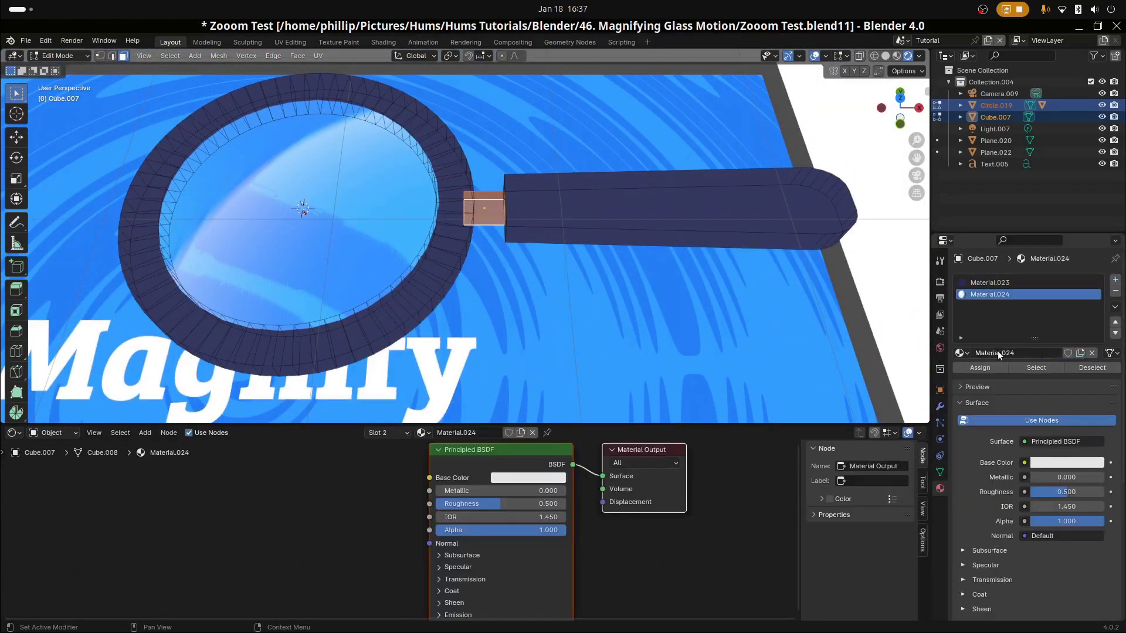
click(1038, 462)
mouse_move(1034, 336)
mouse_down()
mouse_move(1037, 361)
mouse_move(1022, 355)
mouse_move(1030, 345)
mouse_up()
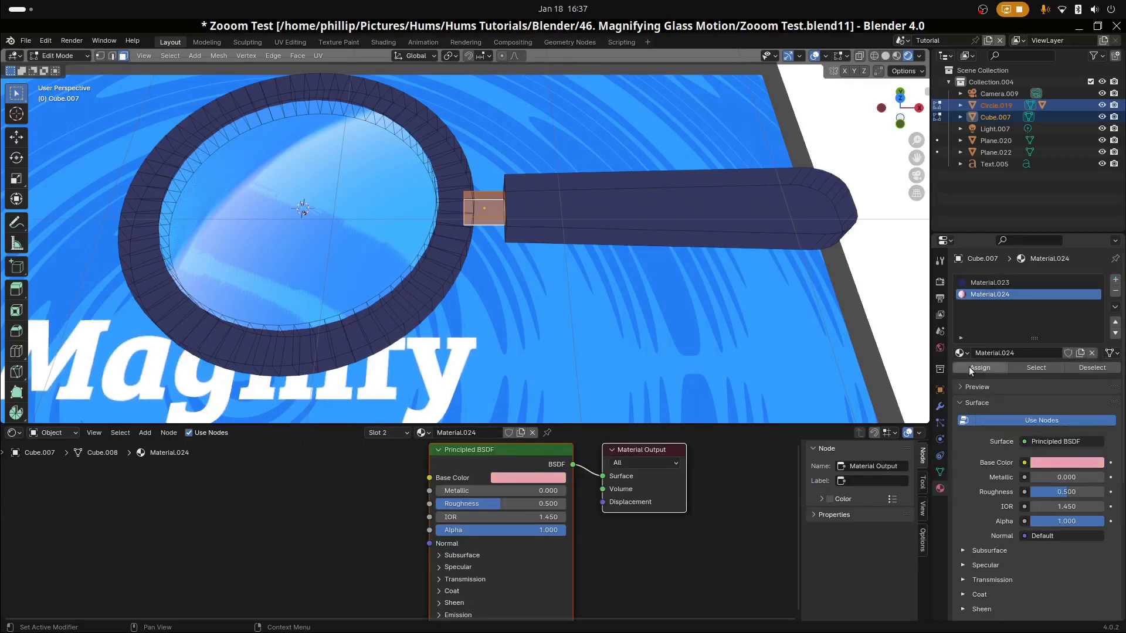
key(Tab)
scroll(493, 288, down, 6)
middle_drag(493, 288, 429, 242)
scroll(403, 247, up, 3)
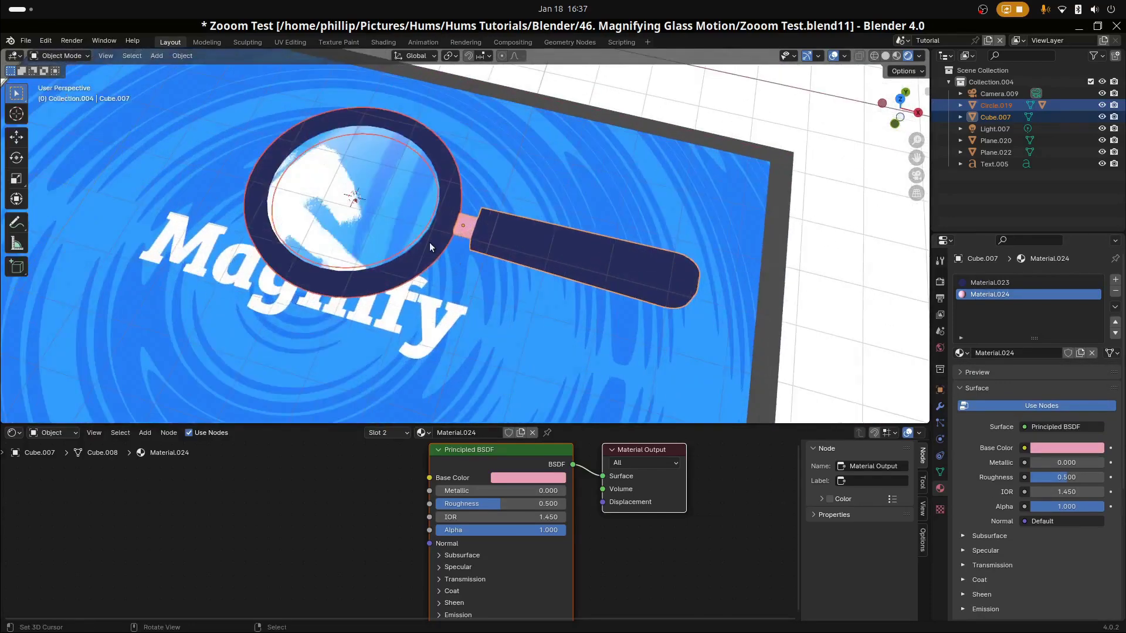
Parent the ring to the handle using Object (Keep Transform).
scroll(429, 241, up, 2)
click(433, 245)
shift+click(557, 273)
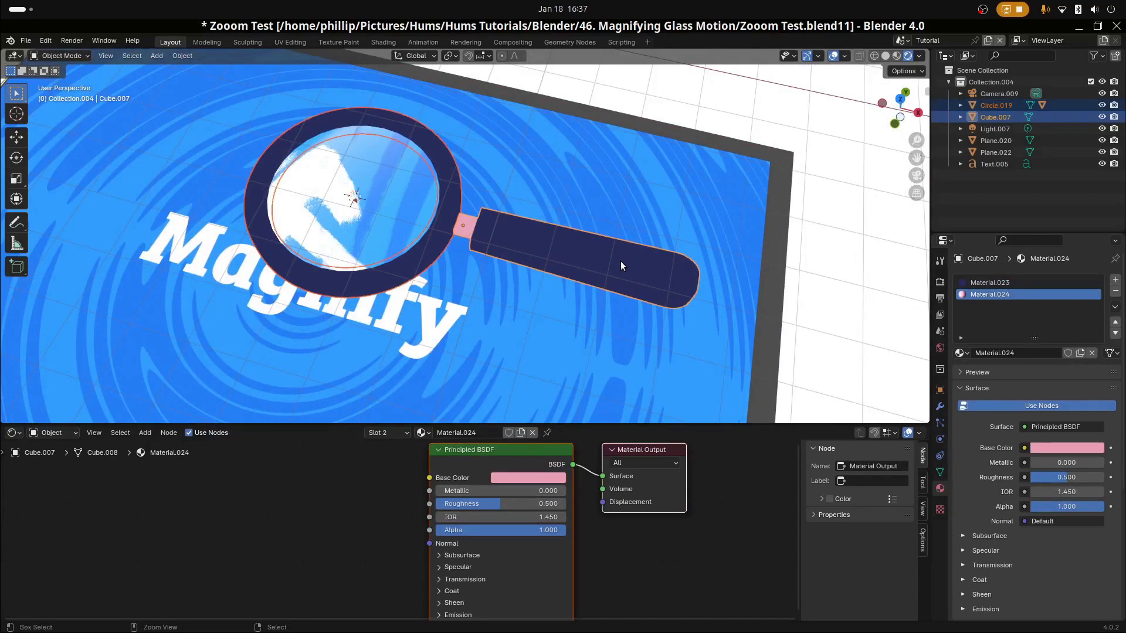
key(ctrl+p)
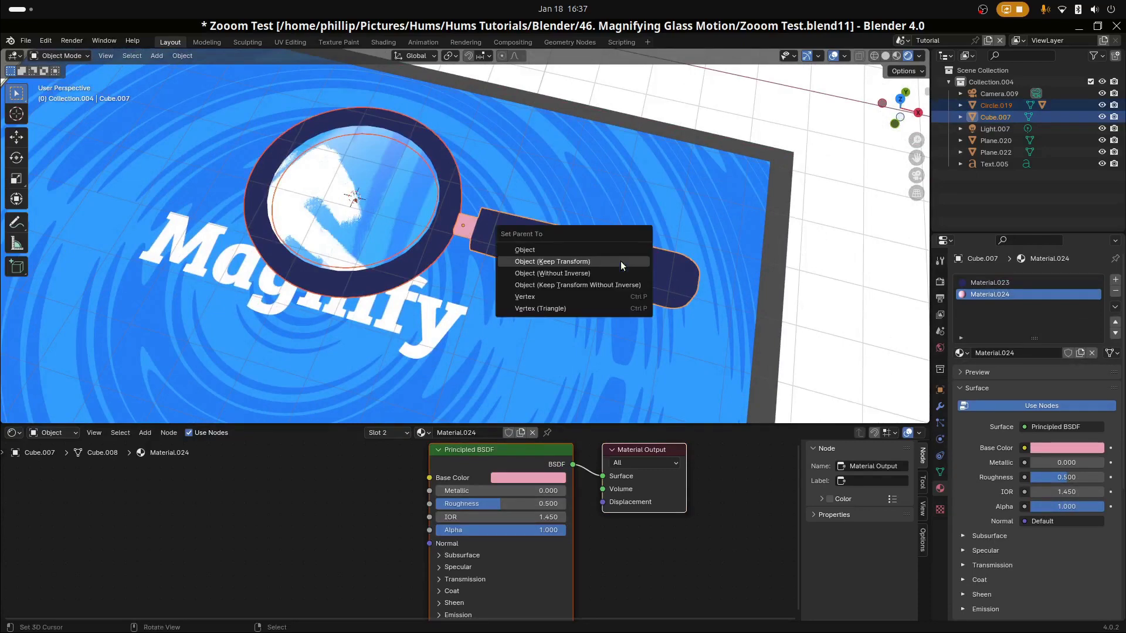
click(574, 262)
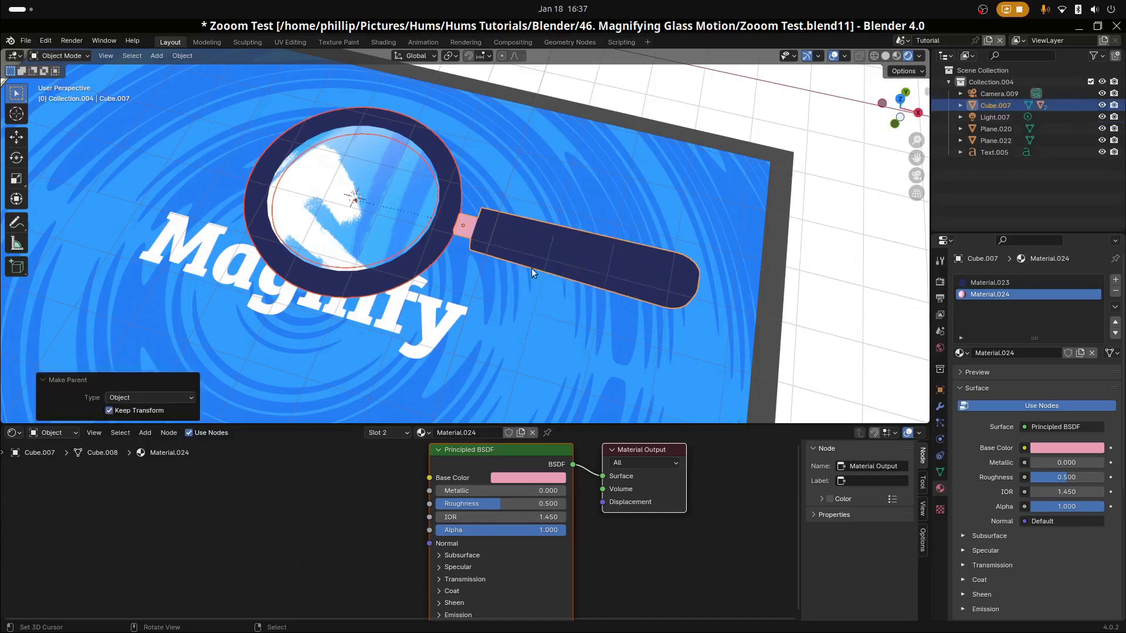
Try moving the handle across the background to test that the ring and lens follow it.
click(593, 263)
click(593, 262)
key(g)
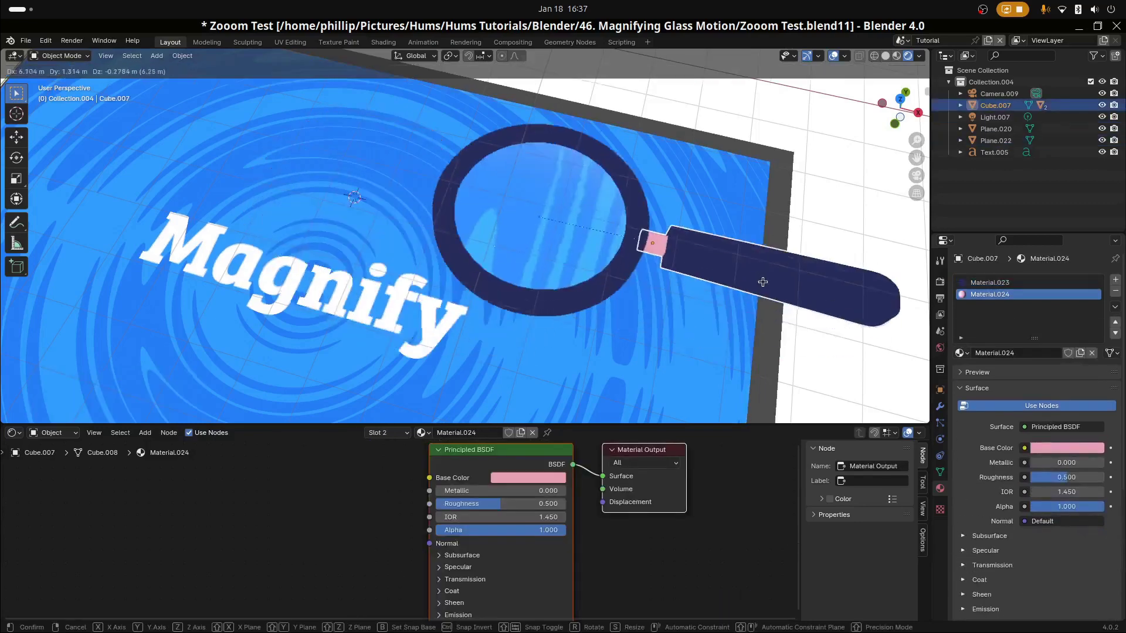
click(537, 248)
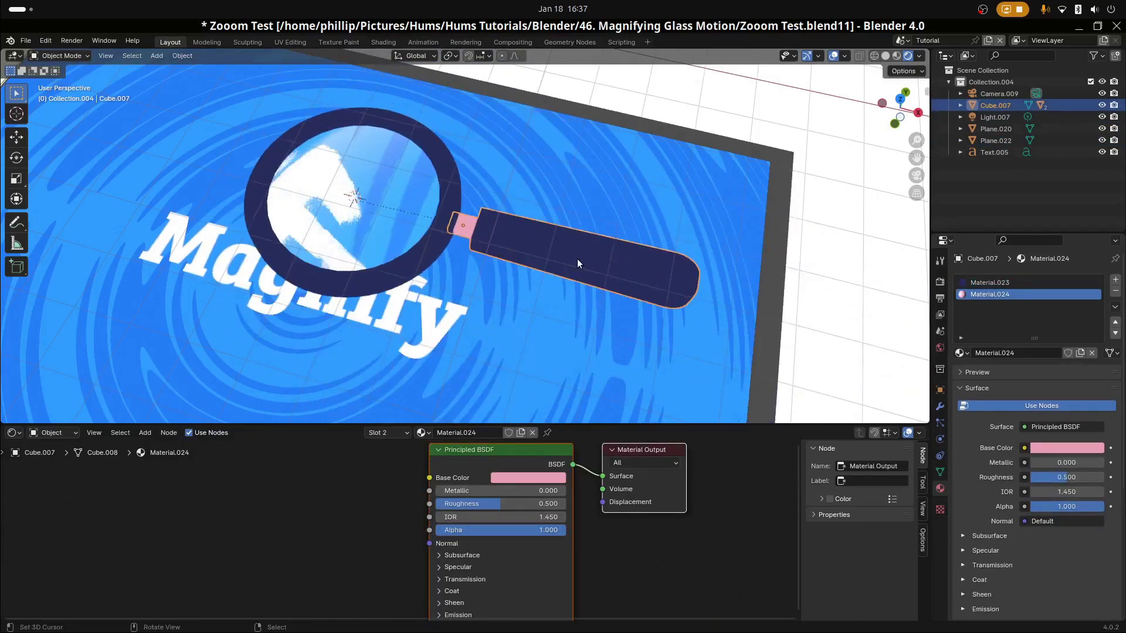
View the scene through the camera, select the background plane and save the file.
key(KP_0)
click(525, 276)
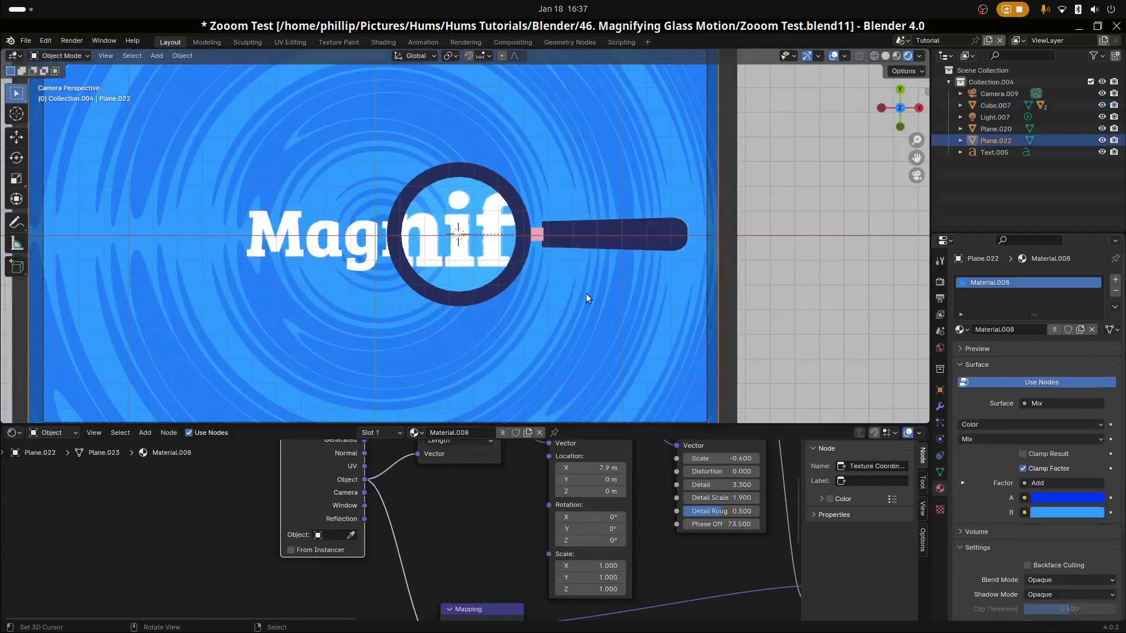
key(ctrl+s)
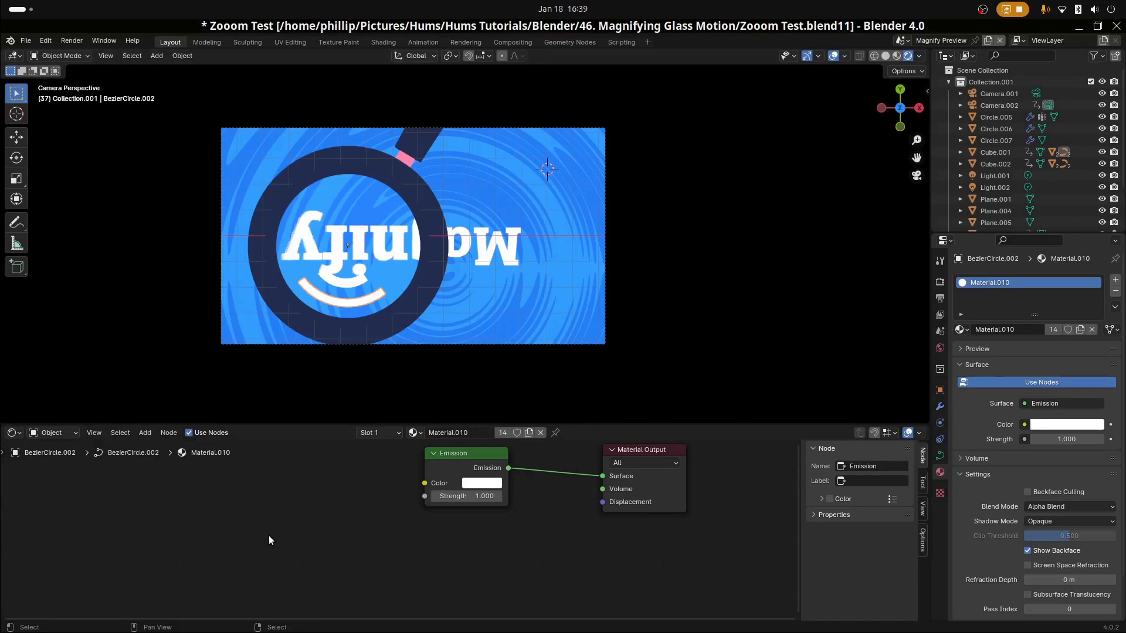
Switch the node editor area to the Dope Sheet and scrub the preview animation back to its opening frames.
key(shift+F12)
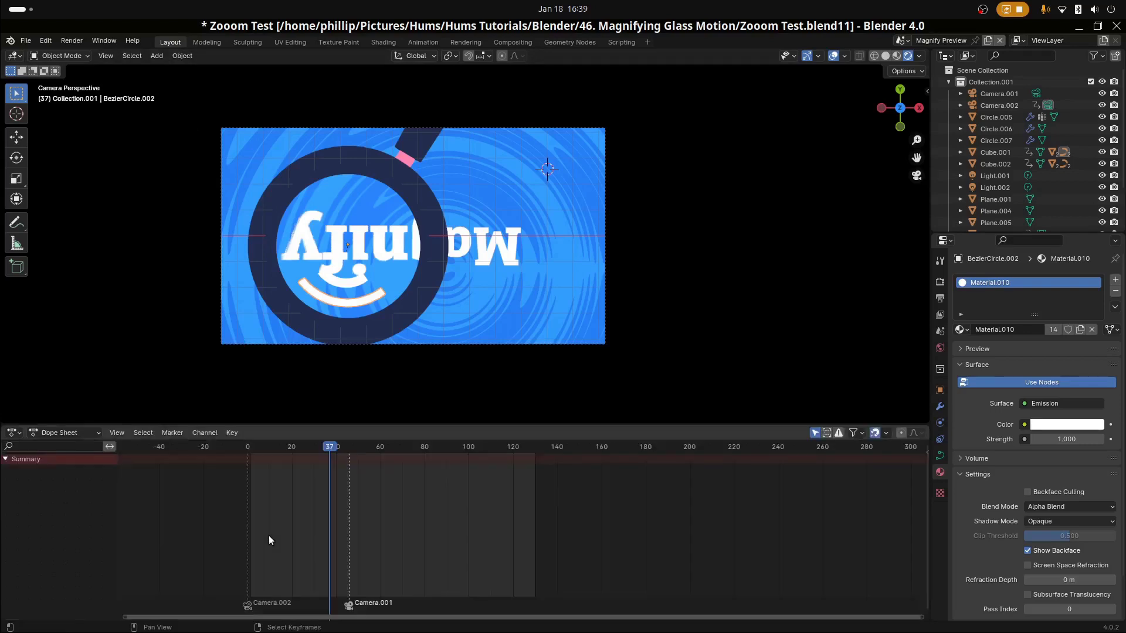
ctrl+scroll(270, 533, down, 2)
middle_drag(269, 533, 465, 537)
middle_drag(480, 351, 487, 379)
drag(408, 513, 315, 537)
key(KP_0)
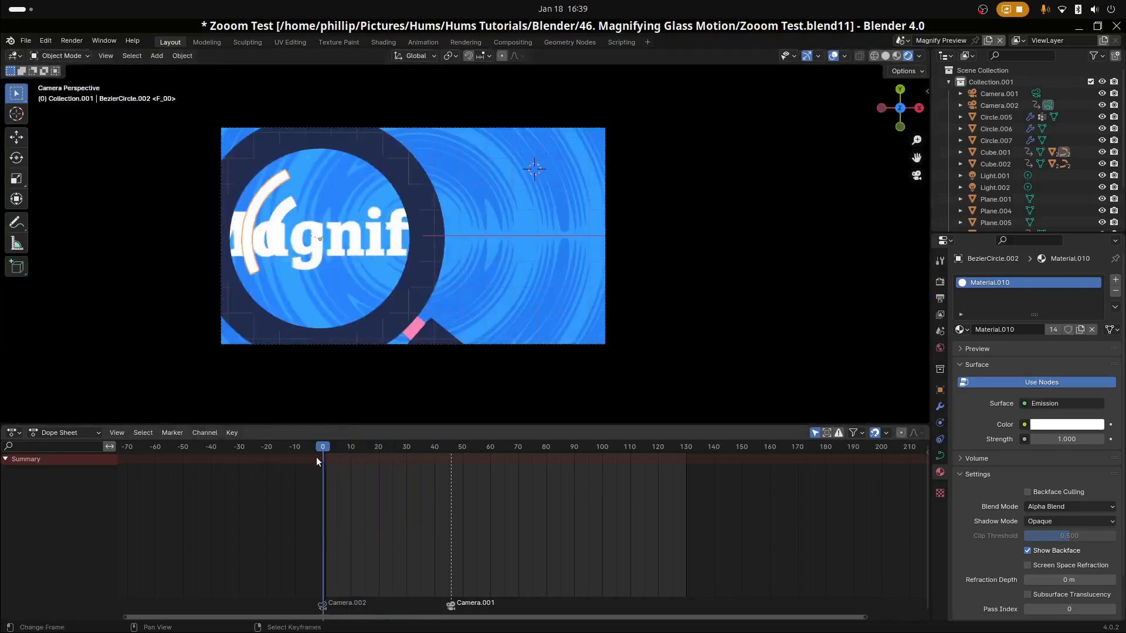
drag(322, 456, 334, 511)
Look over the separate magnifier setups in perspective, then scrub to frame 39 in camera view and select the ring.
middle_drag(346, 176, 348, 231)
scroll(348, 231, down, 6)
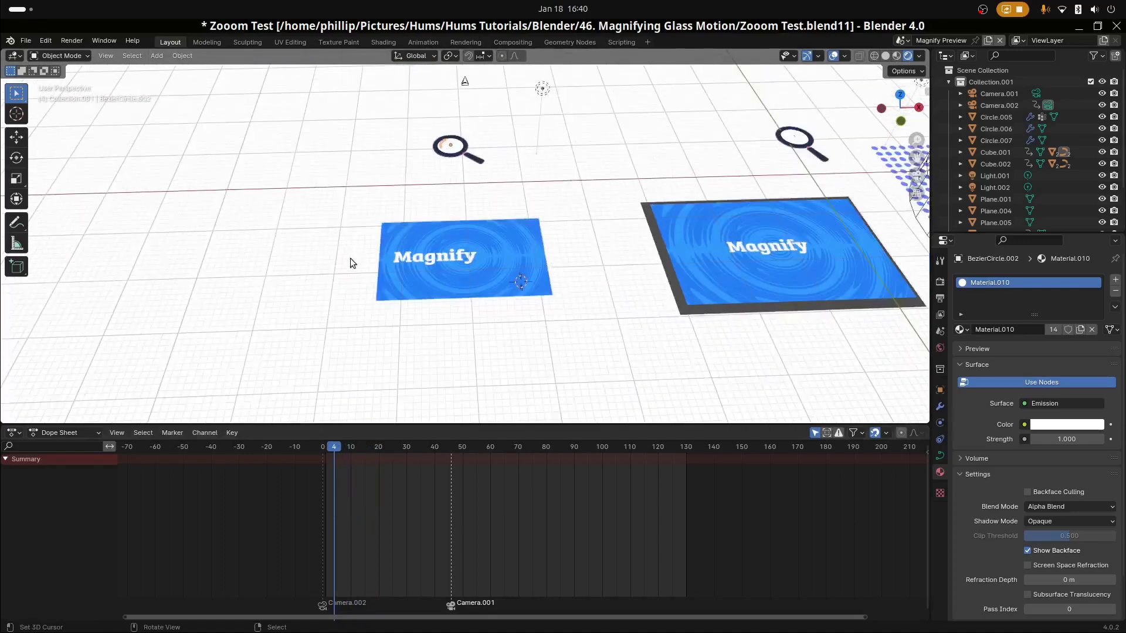
drag(344, 481, 400, 515)
key(KP_0)
mouse_move(418, 517)
mouse_down()
mouse_move(434, 516)
mouse_move(322, 520)
mouse_move(432, 523)
mouse_up()
click(439, 279)
scroll(410, 222, up, 2)
scroll(413, 221, down, 2)
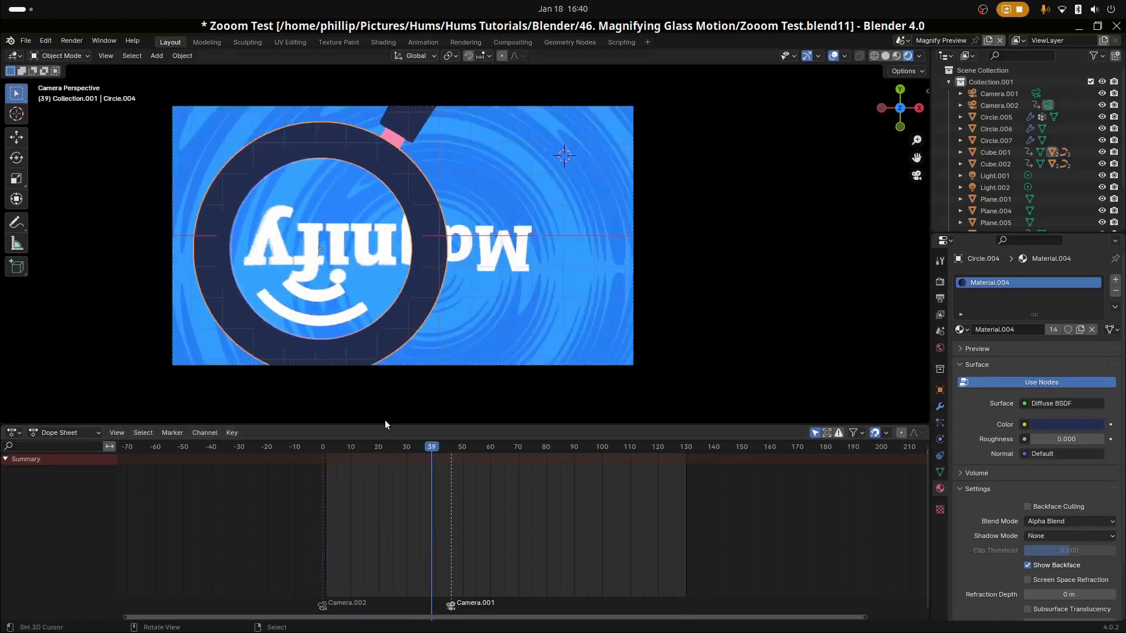
Select Camera.002 to inspect its keyframes and scrub the animation back to frame 2.
click(460, 129)
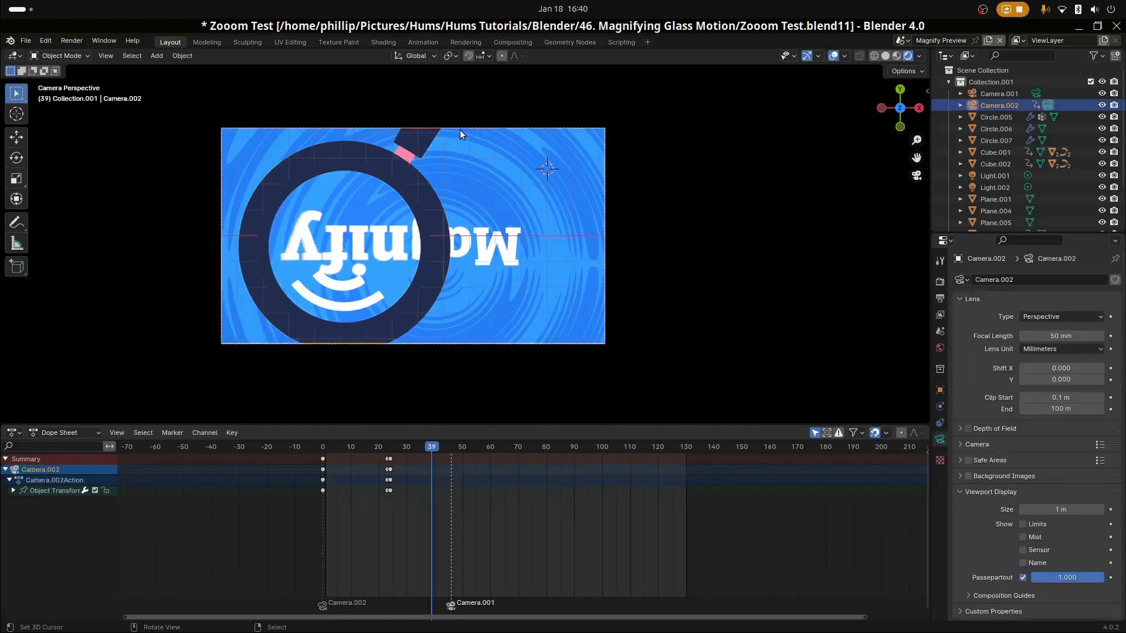
scroll(395, 502, up, 2)
drag(395, 502, 277, 509)
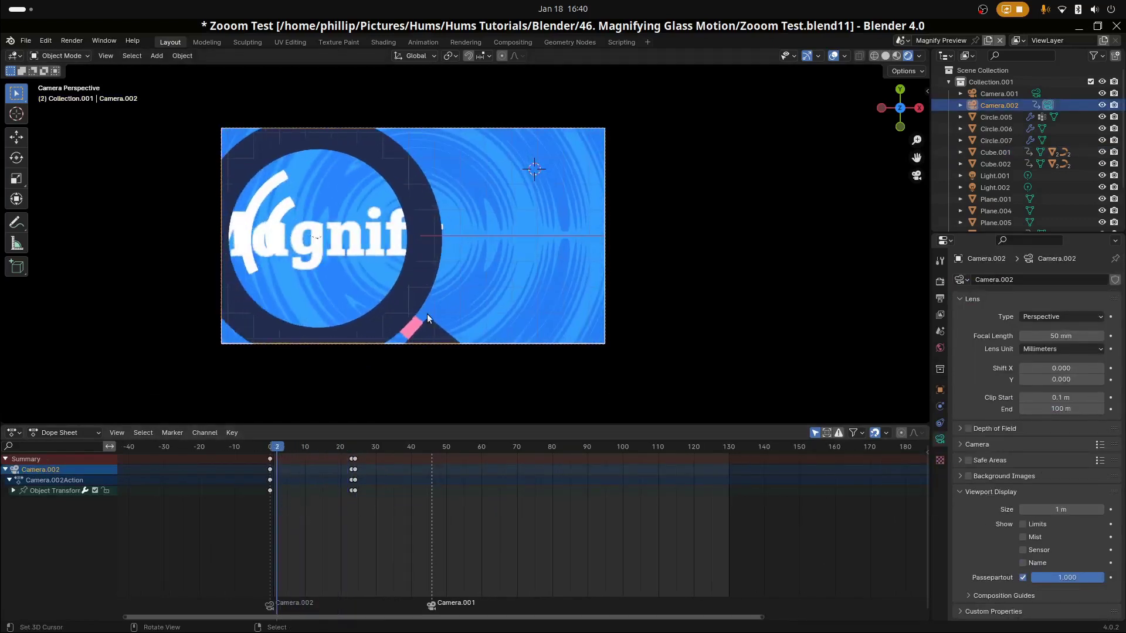
Select the background plane and examine its keyframes around frames 23 and 24 while scrubbing the animation.
click(462, 291)
scroll(301, 504, up, 2)
middle_drag(288, 506, 344, 501)
drag(344, 501, 370, 503)
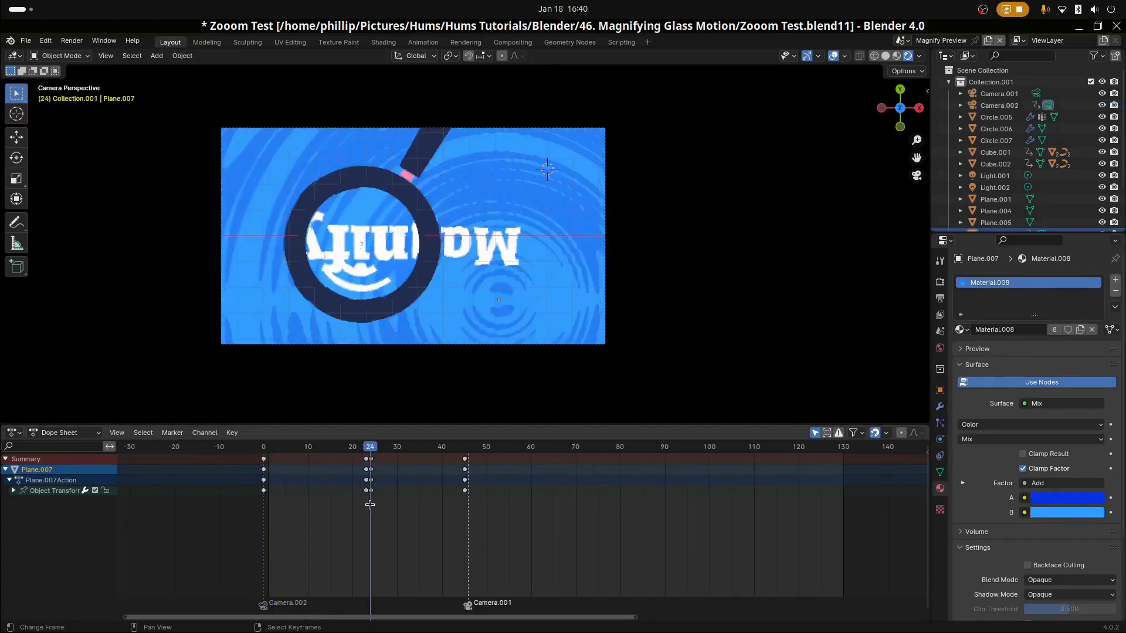
scroll(370, 503, up, 4)
middle_drag(370, 503, 569, 513)
scroll(569, 512, up, 3)
middle_drag(415, 503, 520, 510)
drag(463, 510, 492, 519)
scroll(476, 349, down, 4)
scroll(586, 522, down, 8)
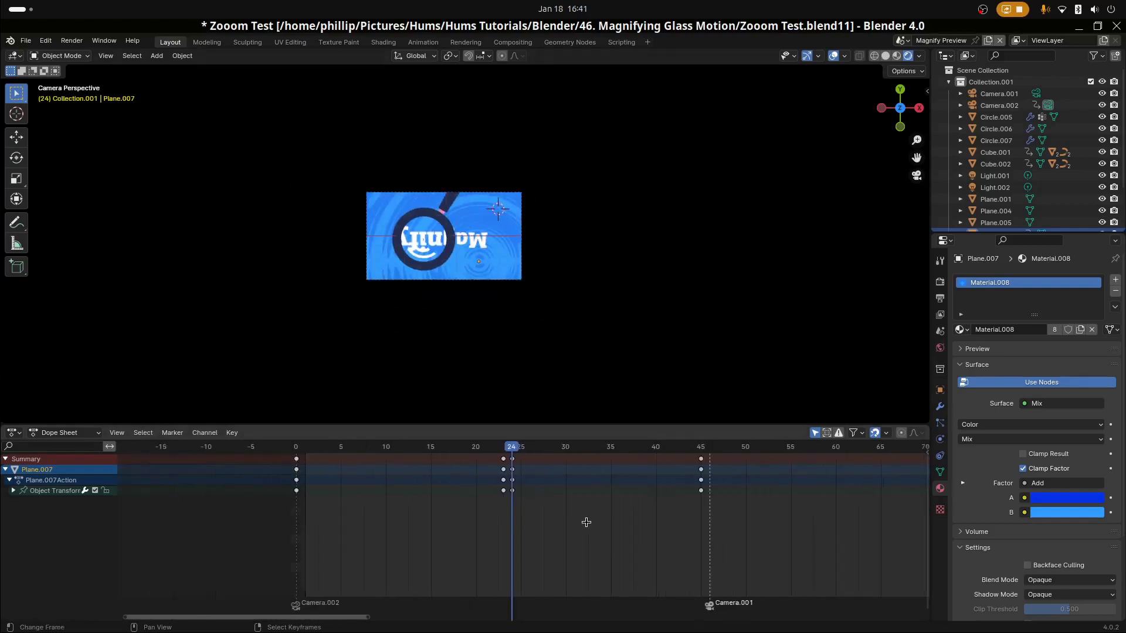
Scrub to the camera marker at frame 46 and select Camera.001 in the perspective view.
middle_drag(586, 522, 392, 535)
drag(392, 535, 514, 547)
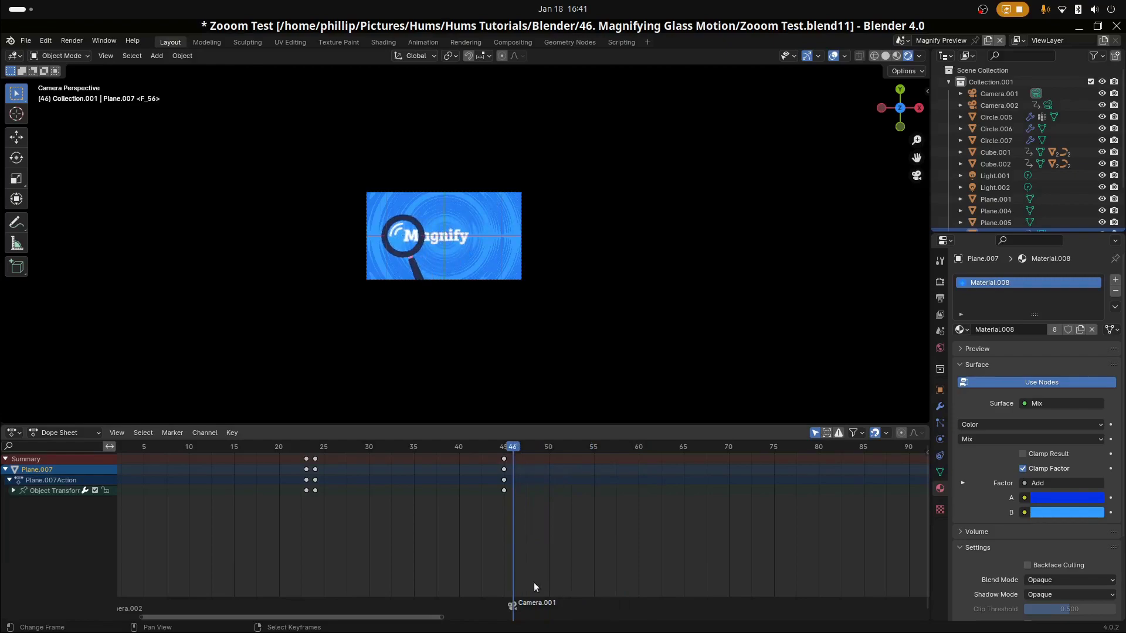
middle_drag(539, 354, 458, 103)
scroll(530, 319, down, 8)
click(465, 118)
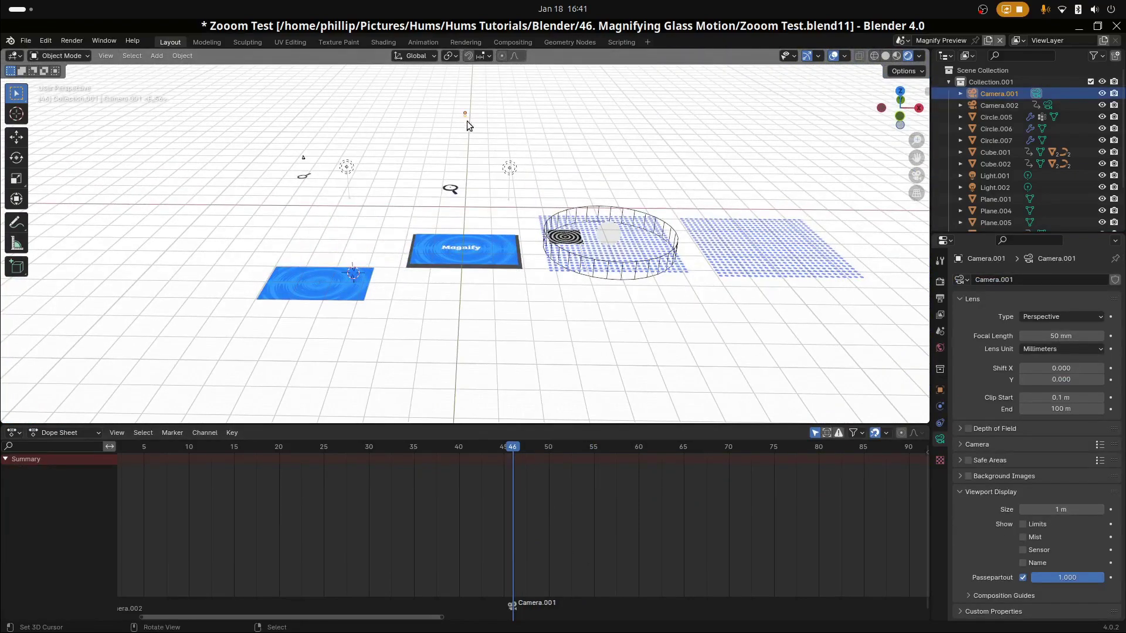
Select Camera.002, scrub back to frame 10 and return to the camera view.
right_click(303, 159)
drag(436, 463, 189, 526)
scroll(364, 334, down, 3)
scroll(362, 333, up, 6)
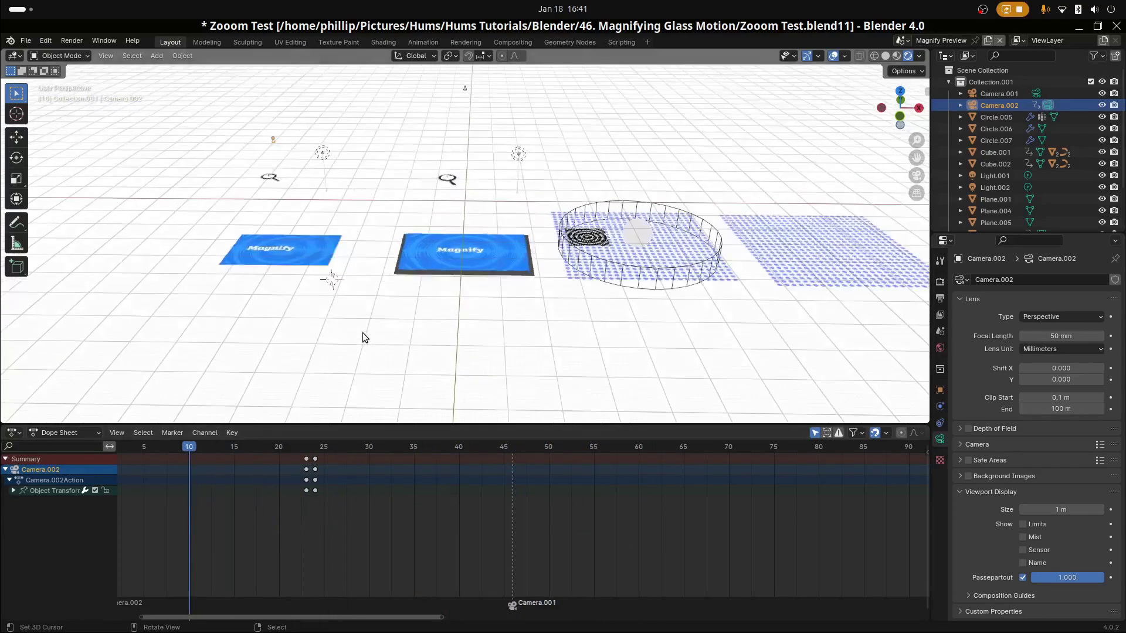
key(KP_0)
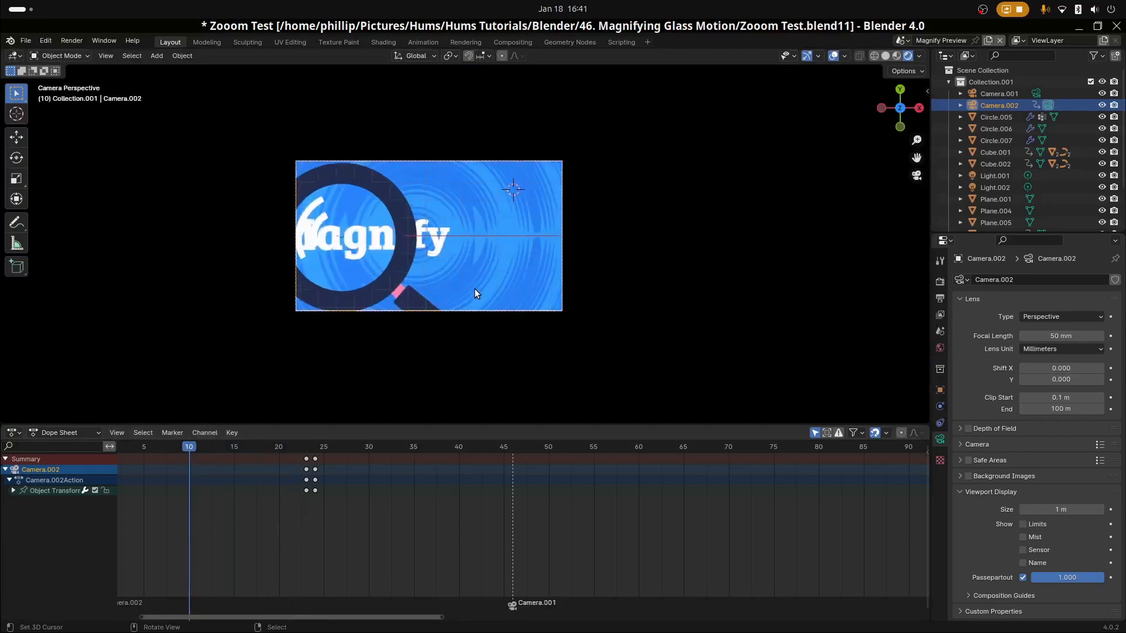
Check the background plane and the ring for keyframes, then scrub the animation to frame 35.
click(500, 237)
scroll(458, 261, up, 3)
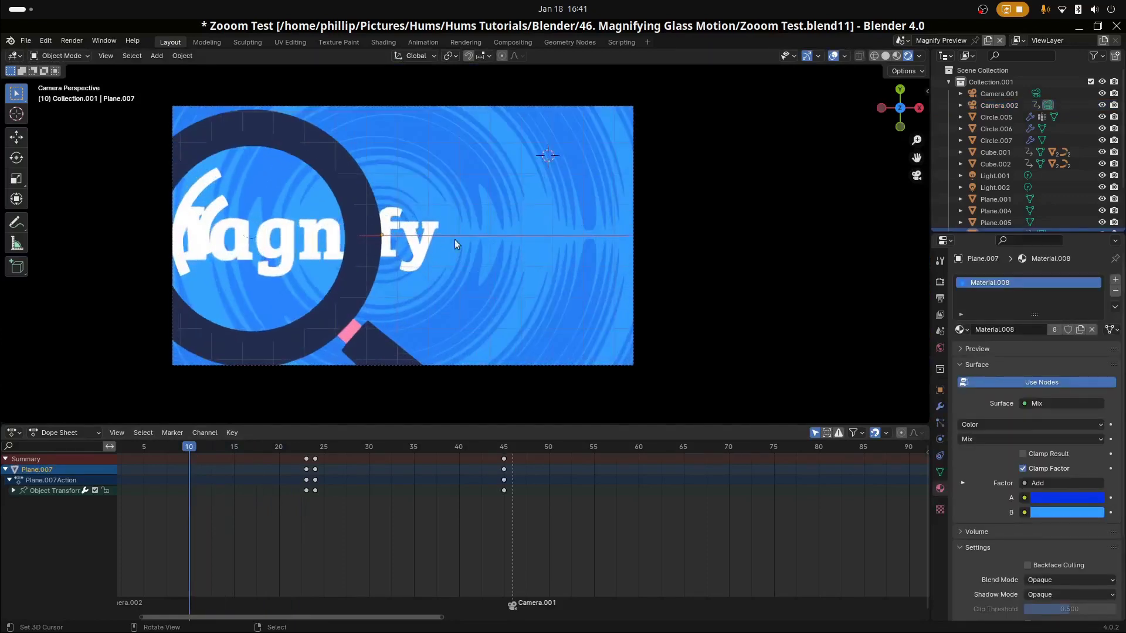
click(341, 311)
scroll(347, 313, down, 2)
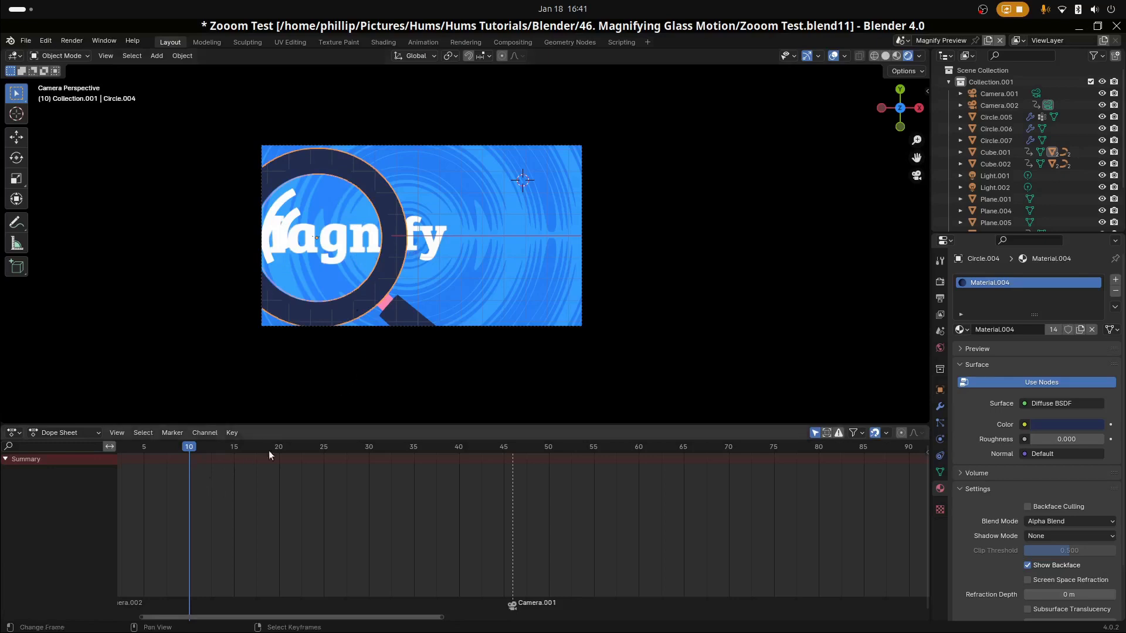
scroll(399, 319, down, 3)
scroll(395, 324, up, 1)
drag(231, 493, 412, 504)
scroll(399, 316, up, 4)
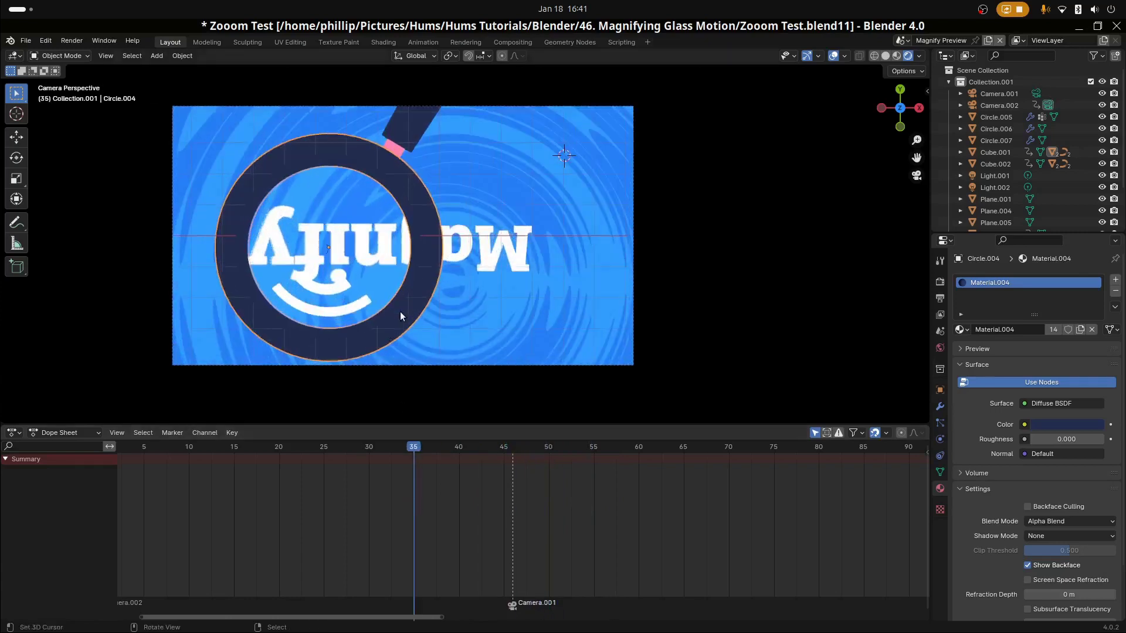
Inspect the two white highlight arcs on the lens as curves, toggling Edit Mode on each.
click(309, 311)
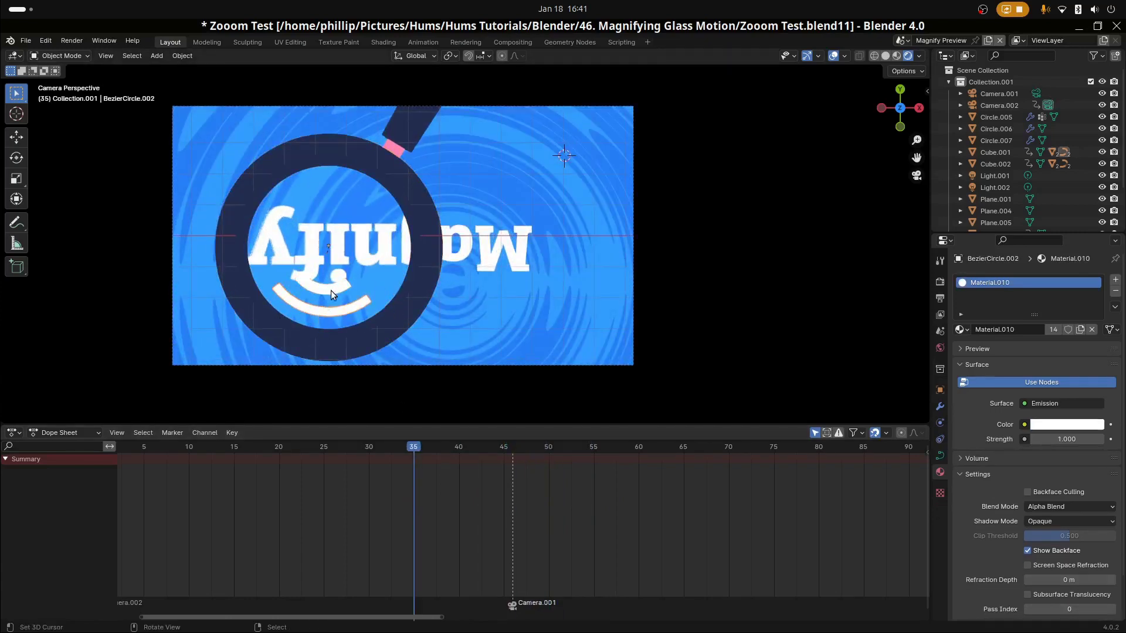
key(Tab)
middle_drag(327, 309, 372, 293)
scroll(372, 293, up, 4)
key(Tab)
click(290, 227)
key(Tab)
key(Tab)
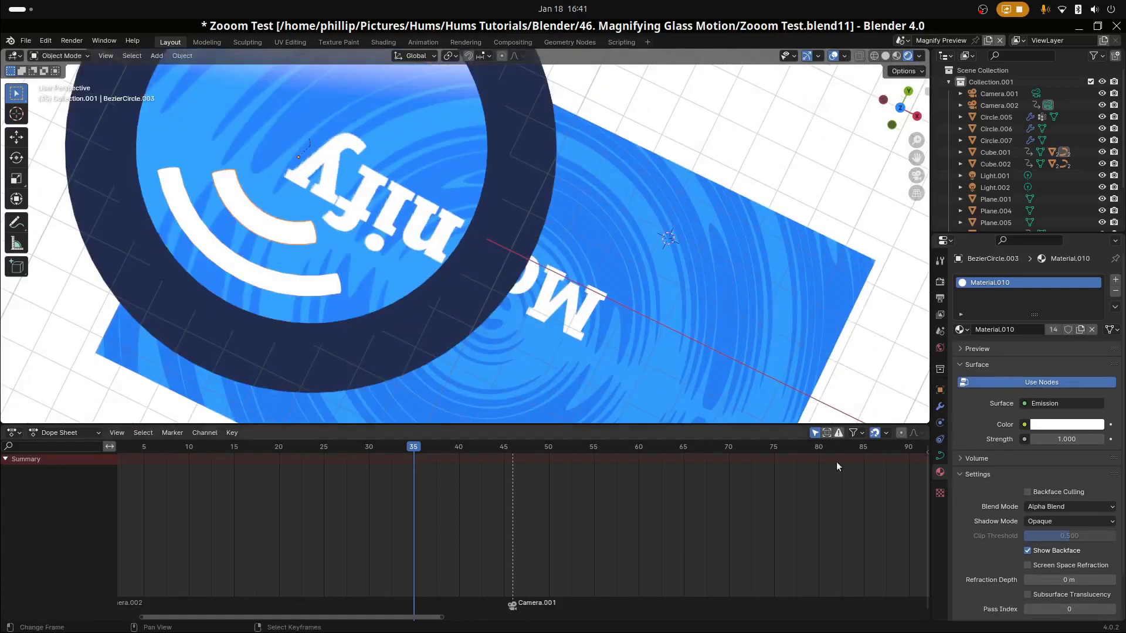
Examine the bevel depth in the inner highlight arc's curve geometry settings.
click(940, 456)
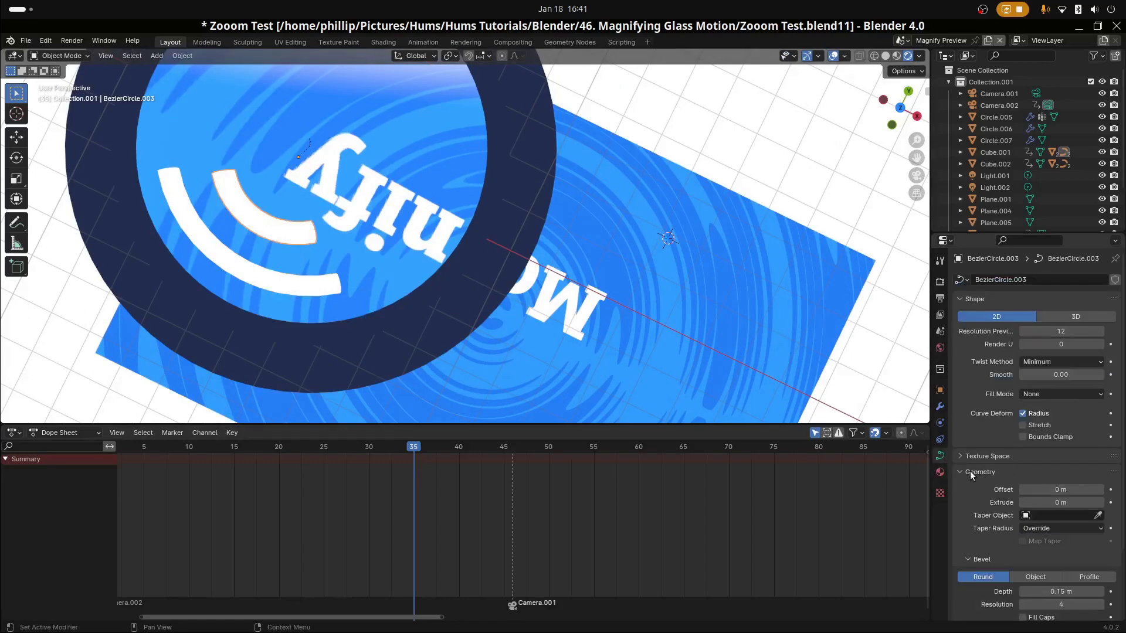
scroll(1035, 585, down, 3)
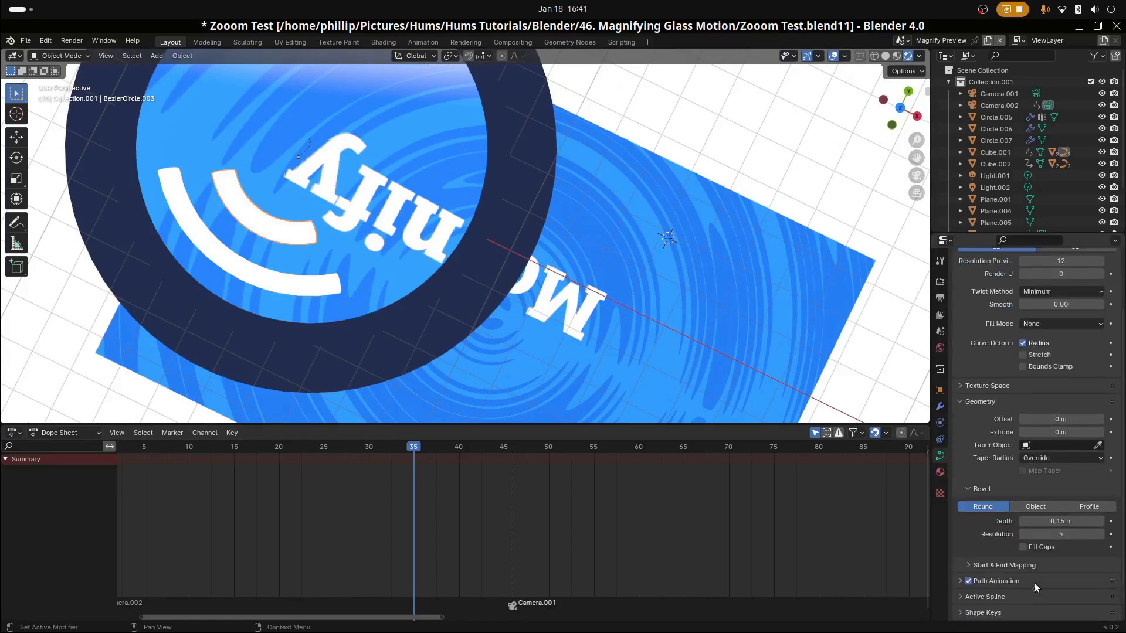
mouse_move(1061, 522)
mouse_down()
mouse_move(1032, 521)
mouse_move(1073, 521)
mouse_move(1044, 523)
mouse_up()
Return to the camera view, rewind the timeline and play the magnifier animation through frame 80.
scroll(353, 305, down, 5)
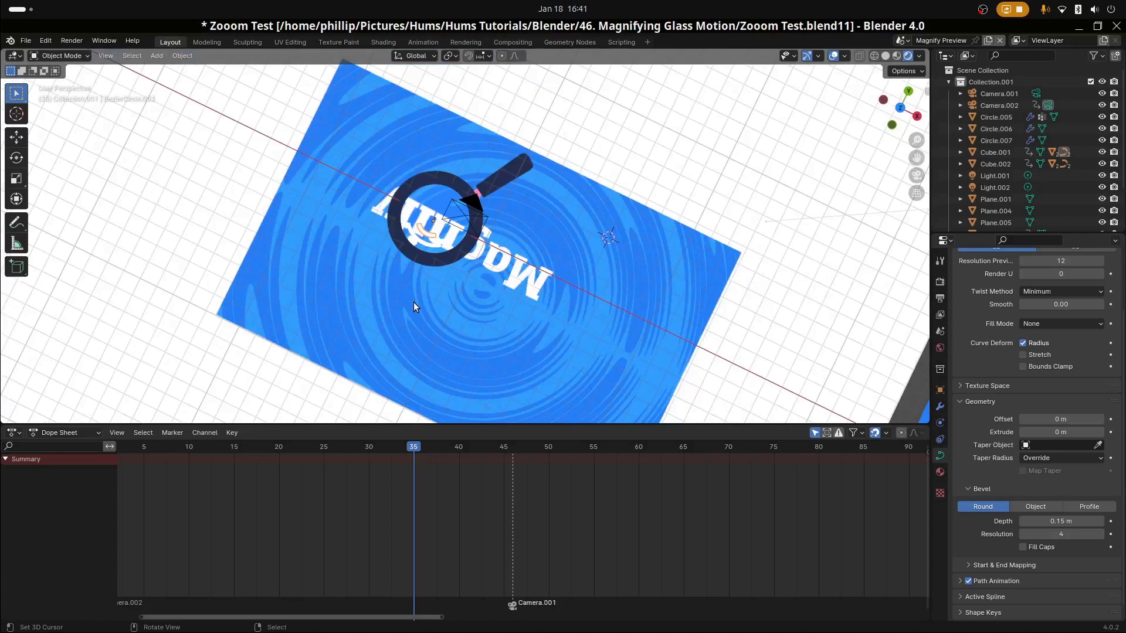
key(KP_0)
click(480, 508)
drag(480, 509, 184, 548)
scroll(190, 543, down, 4)
click(279, 501)
key(space)
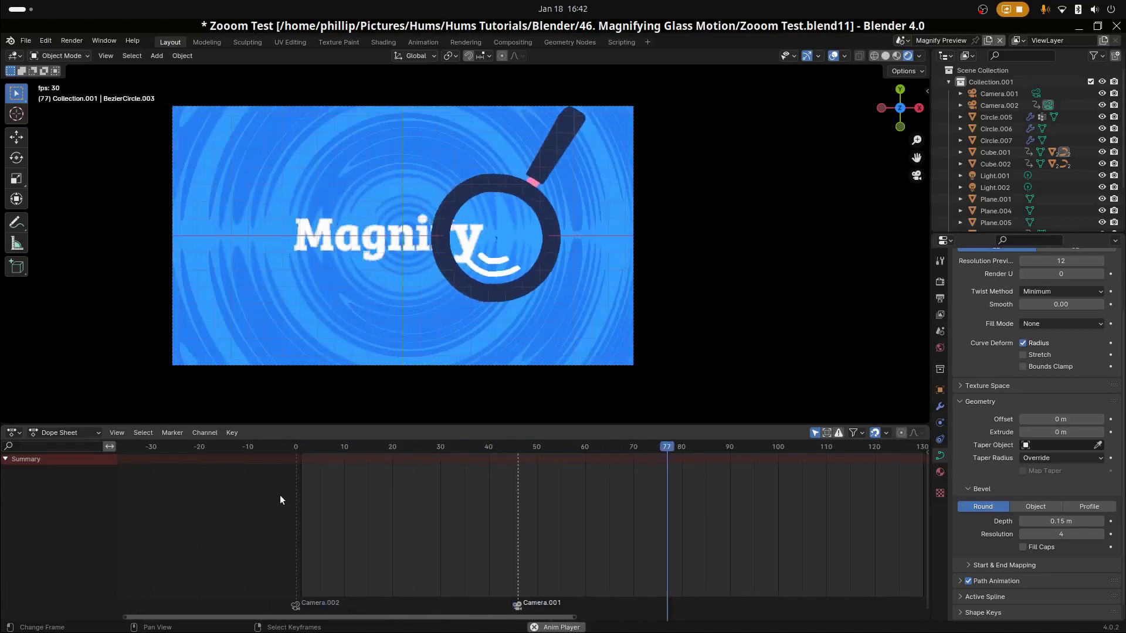
key(space)
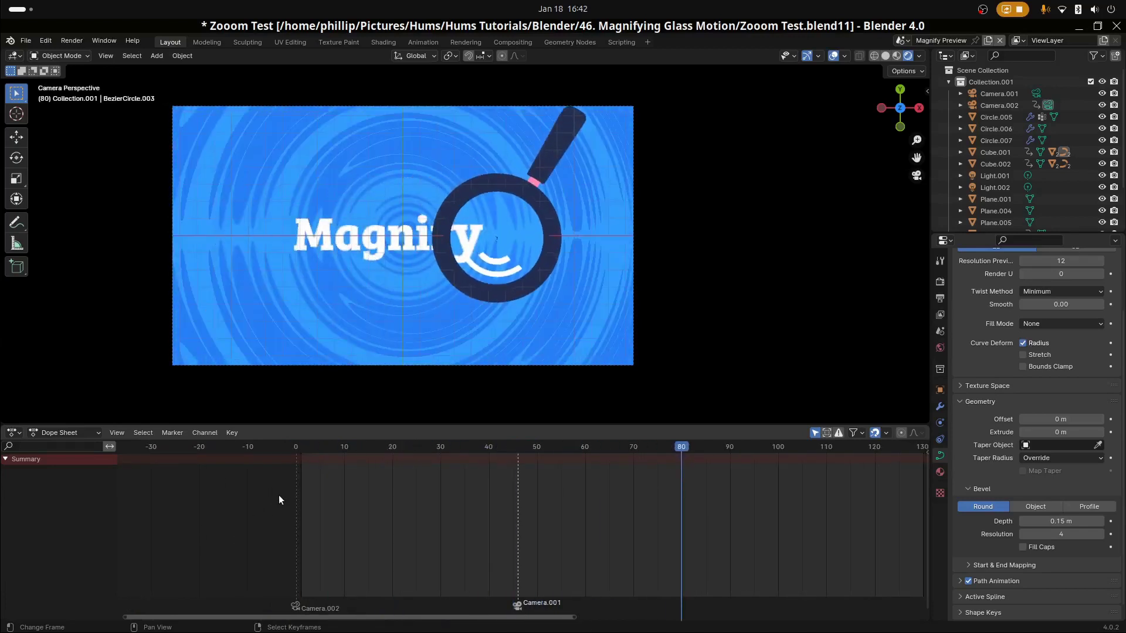